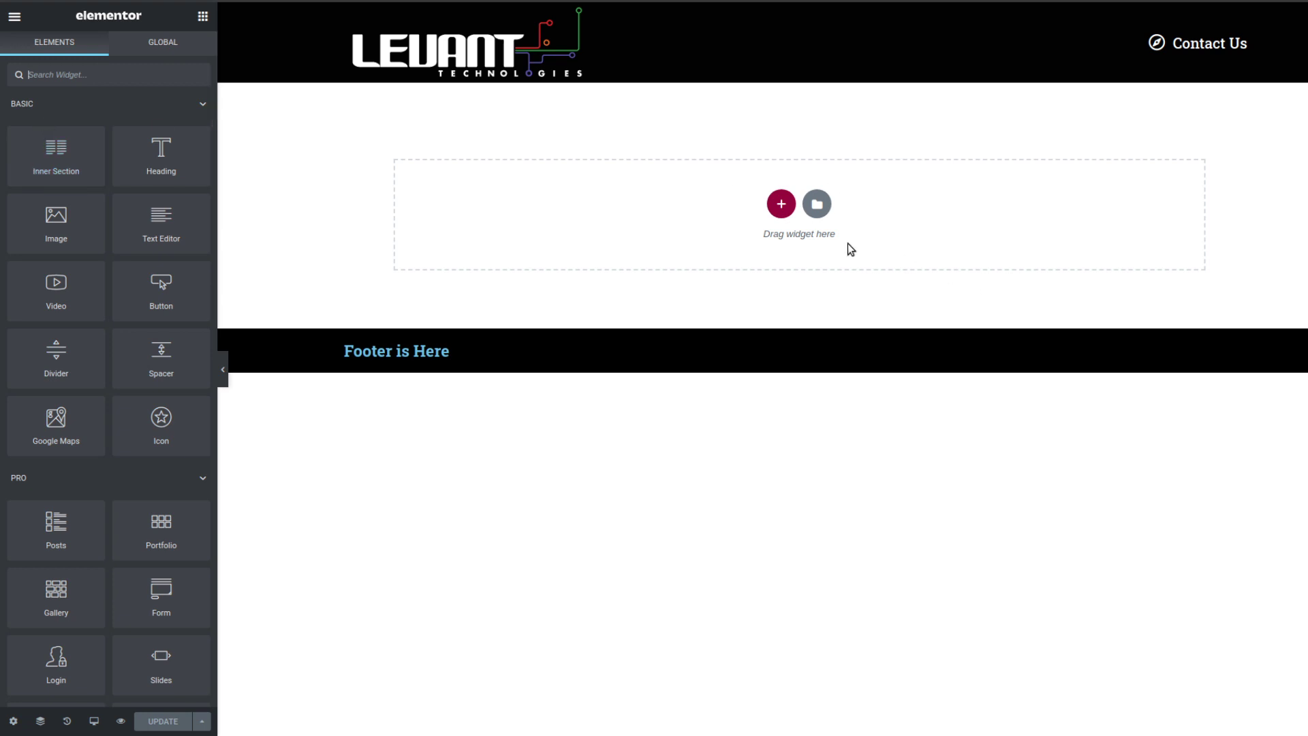
# Step: Add a one-column section to the empty page and place a Heading widget in it
pyautogui.click(783, 206)
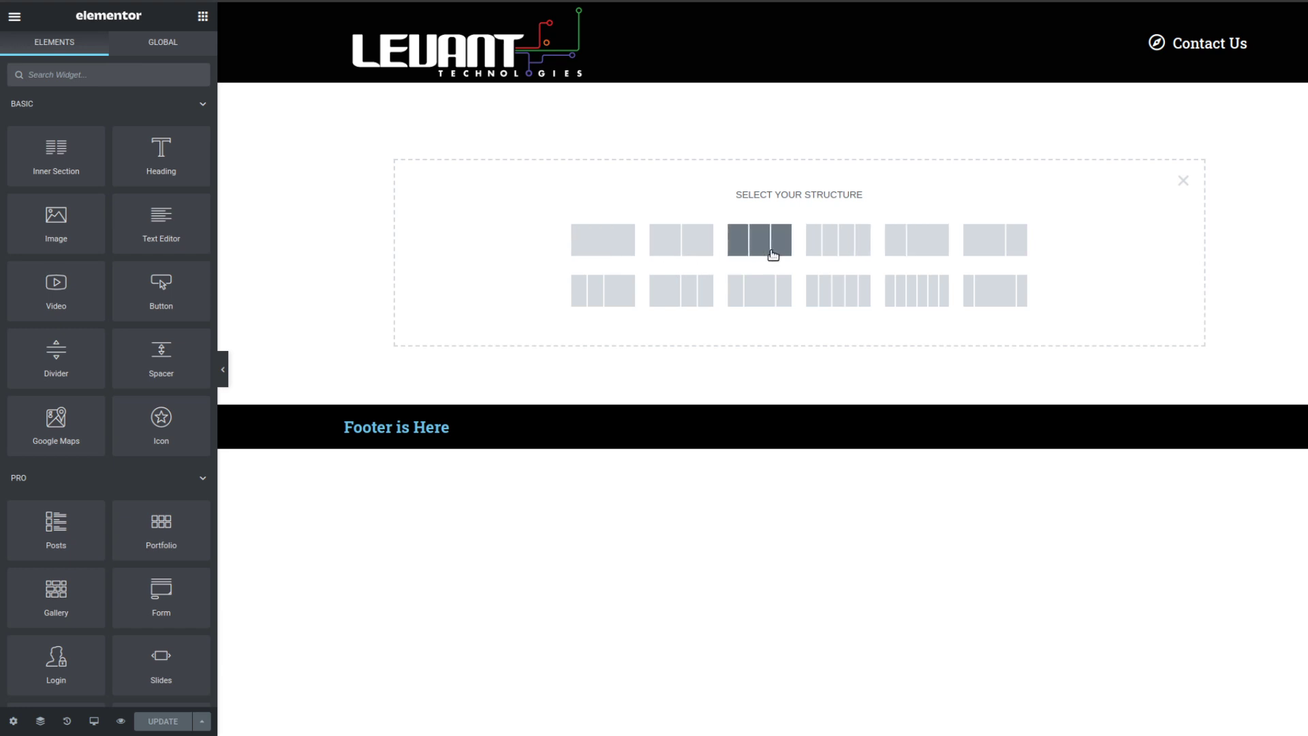
pyautogui.click(606, 239)
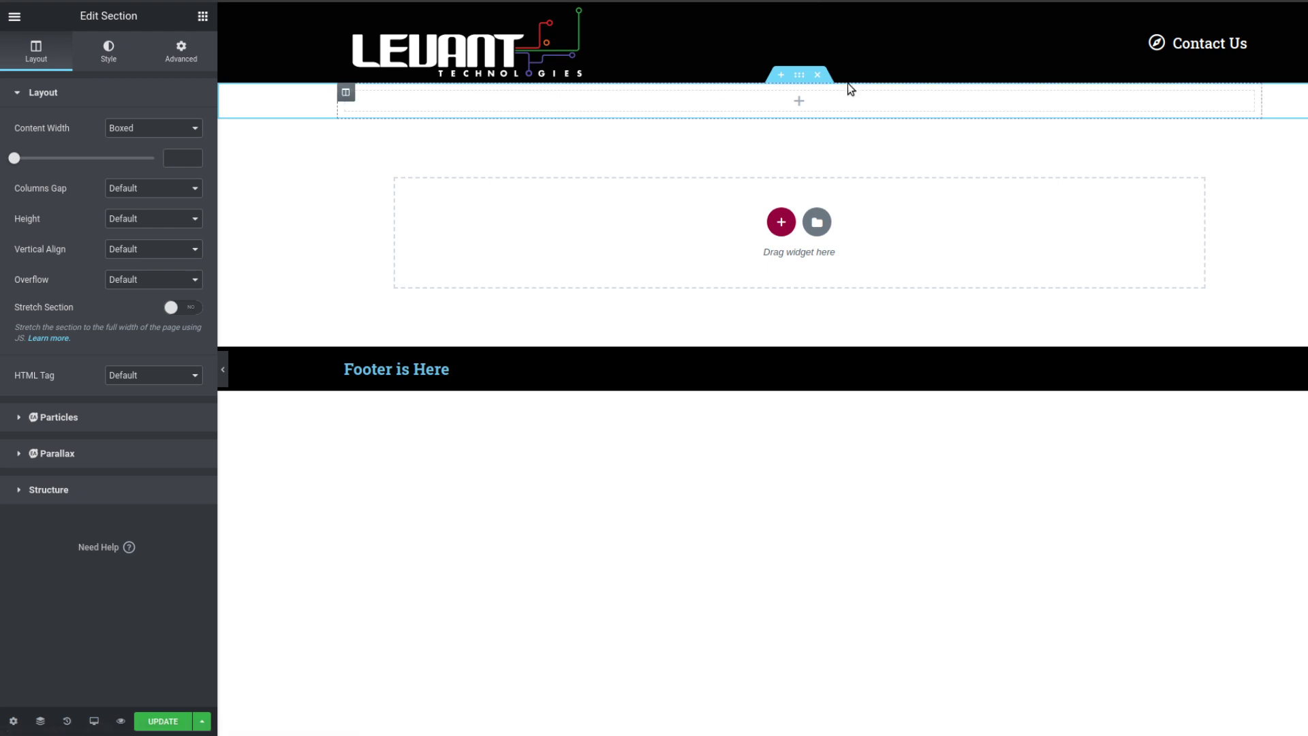
pyautogui.click(203, 18)
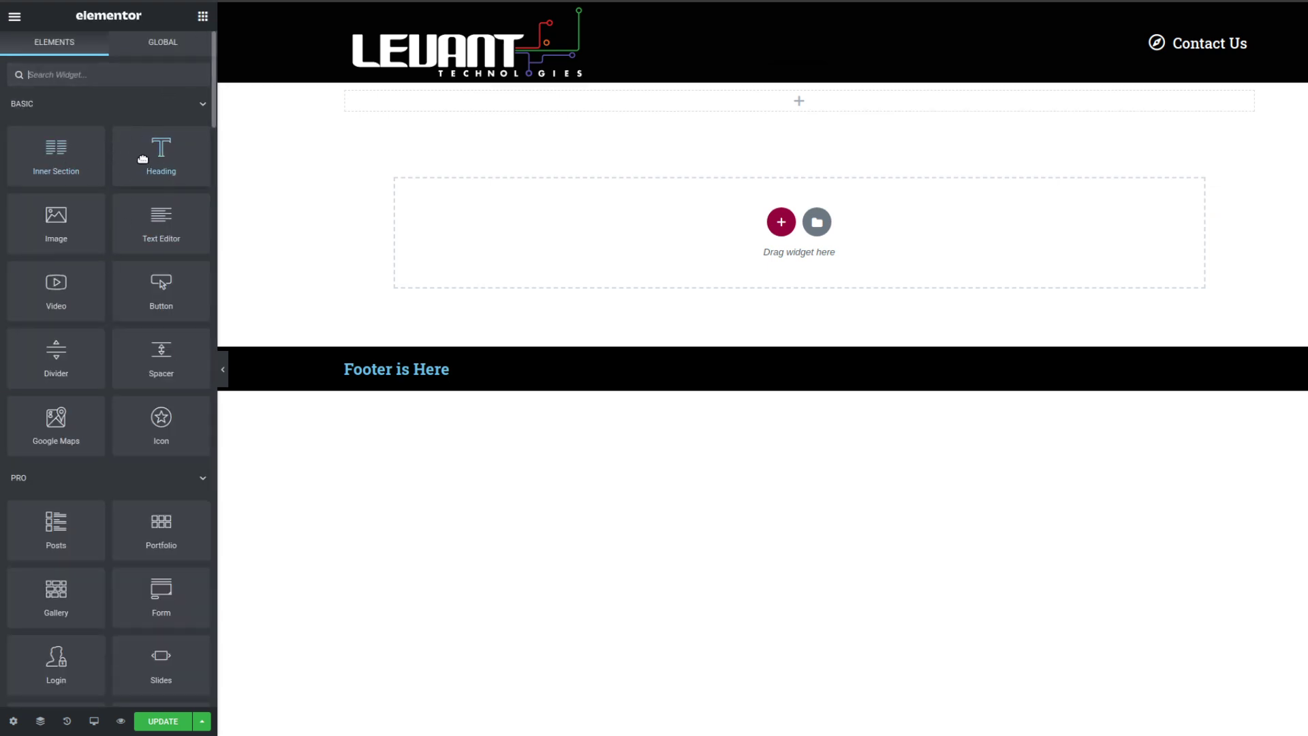
pyautogui.moveTo(157, 151); pyautogui.dragTo(799, 100)
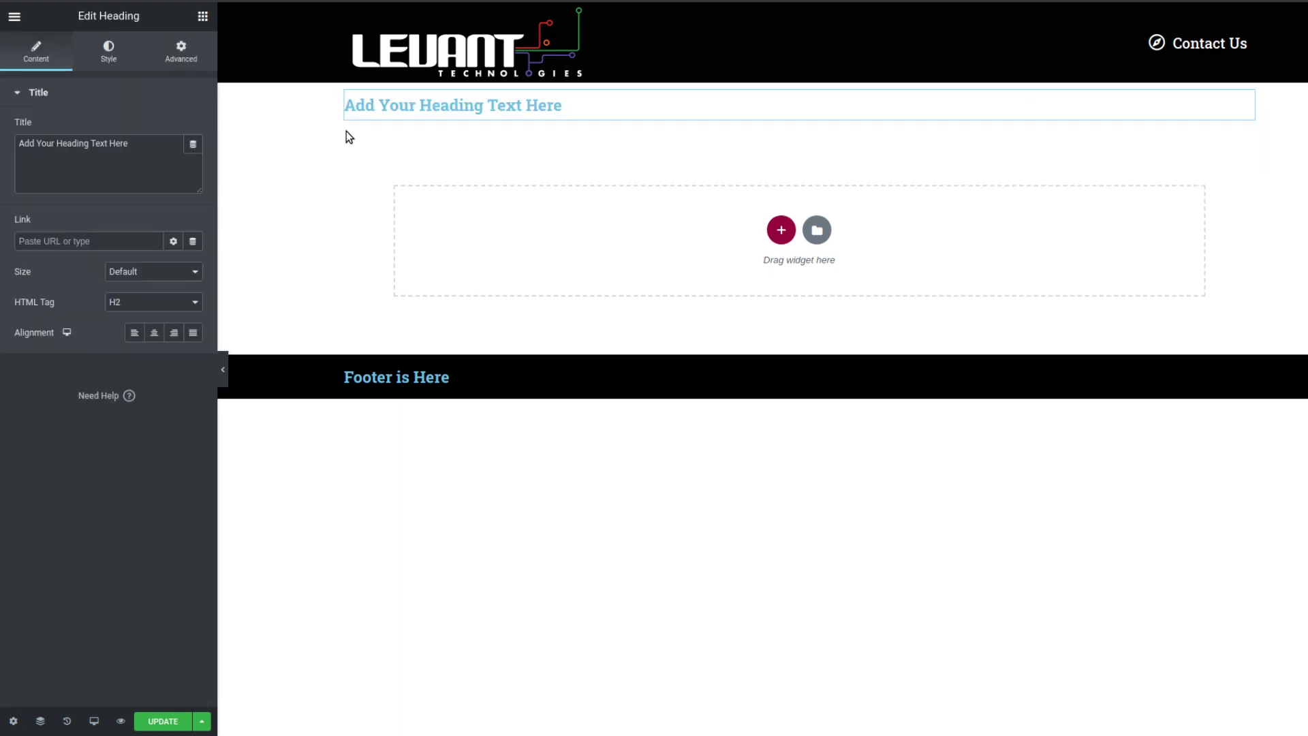
# Step: Replace the heading's placeholder title with "Hello World"
pyautogui.tripleClick(125, 162)
pyautogui.write('He')
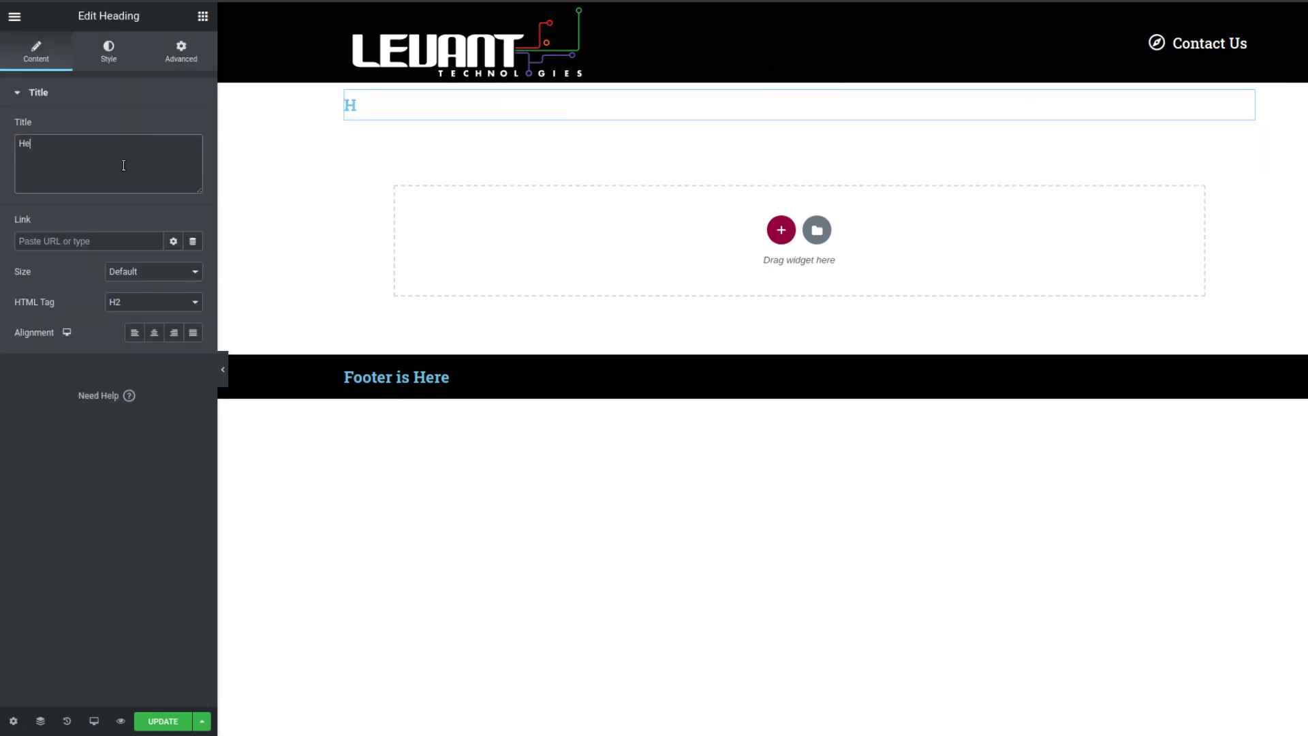
pyautogui.write('llo World')
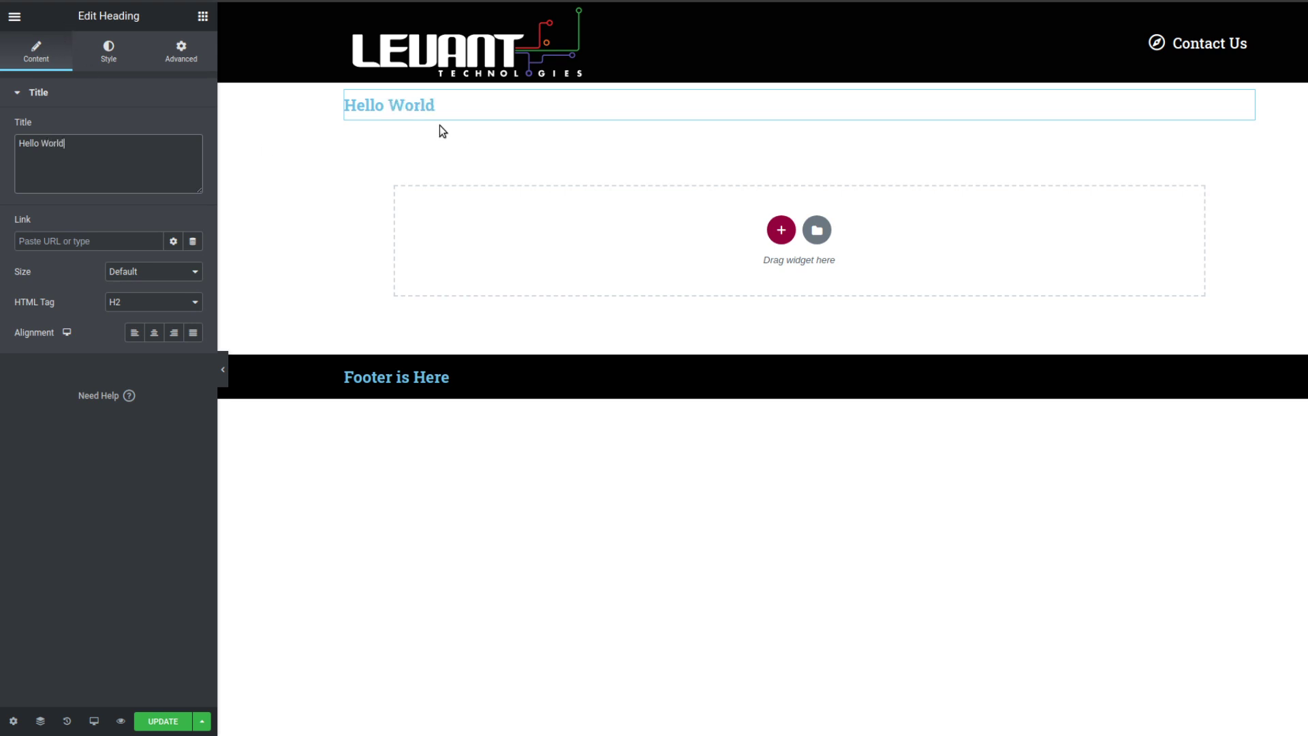
# Step: Add an Image widget below the heading, using shucks.gif from the media library, and align it left
pyautogui.click(203, 17)
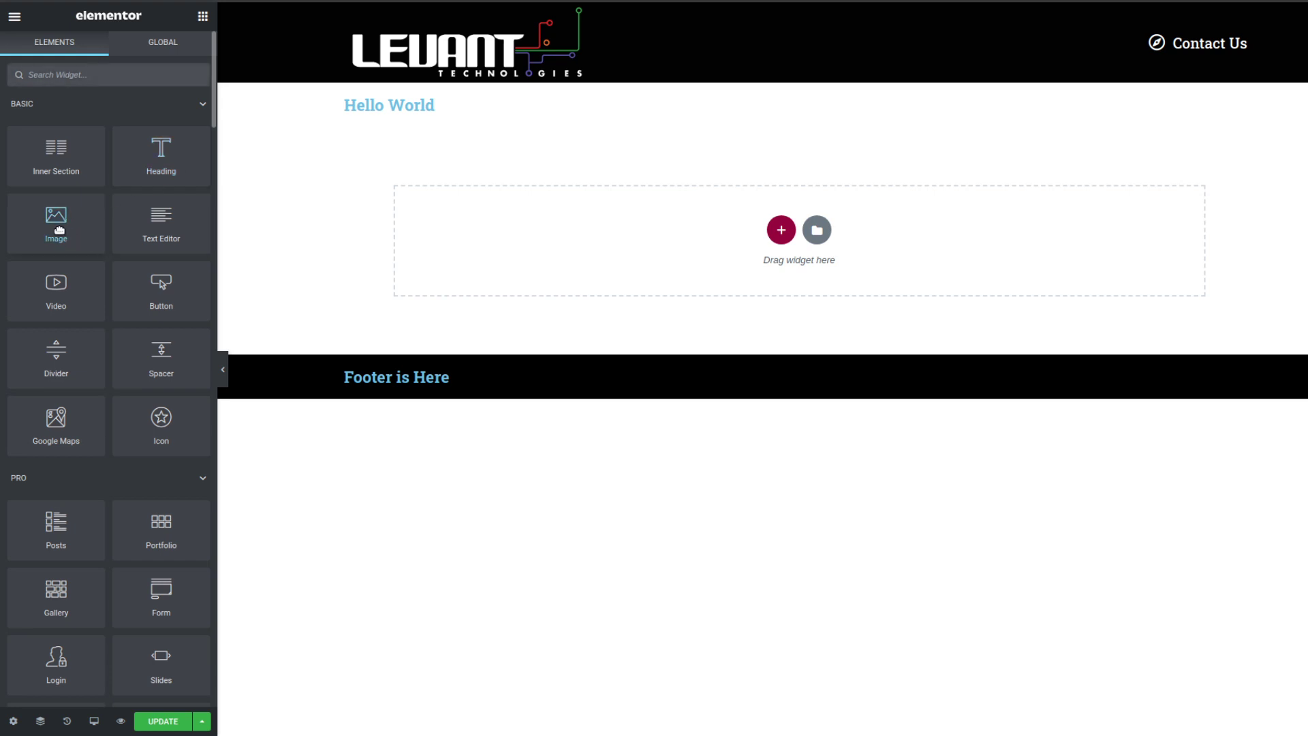
pyautogui.moveTo(86, 247); pyautogui.dragTo(431, 113)
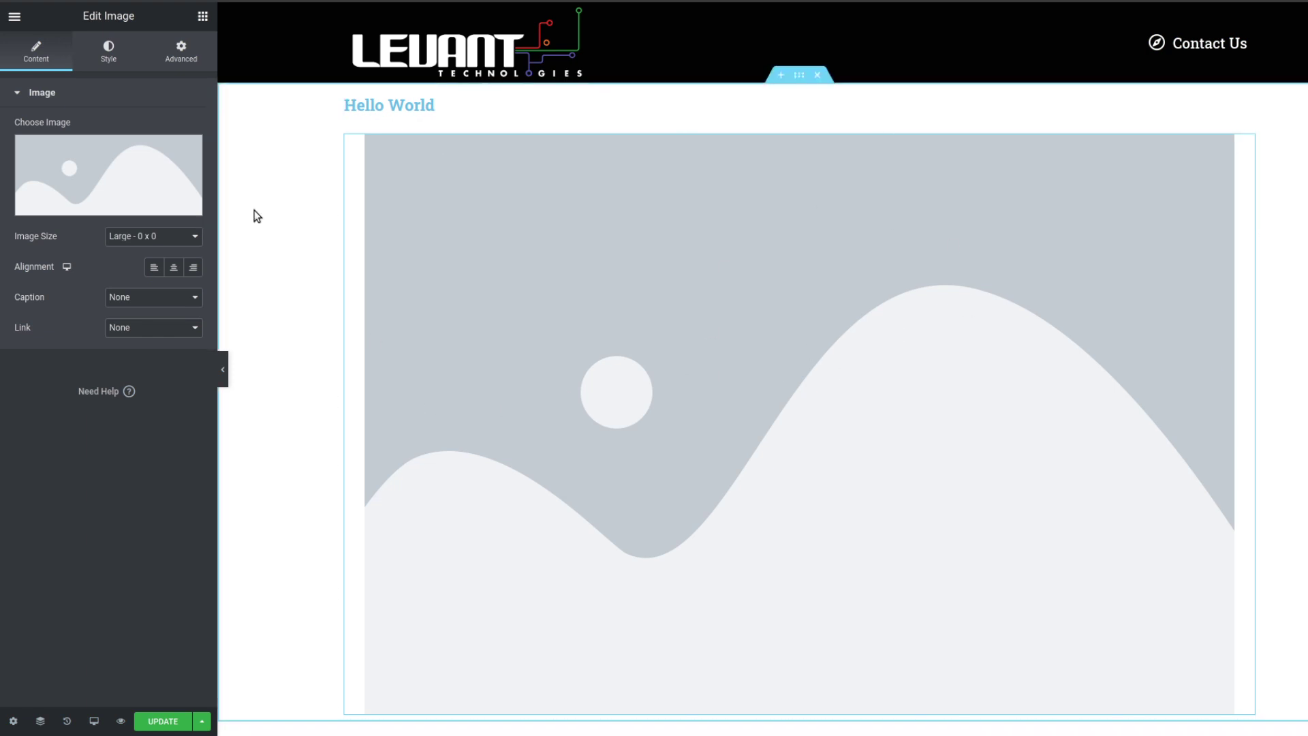
pyautogui.moveTo(125, 184)
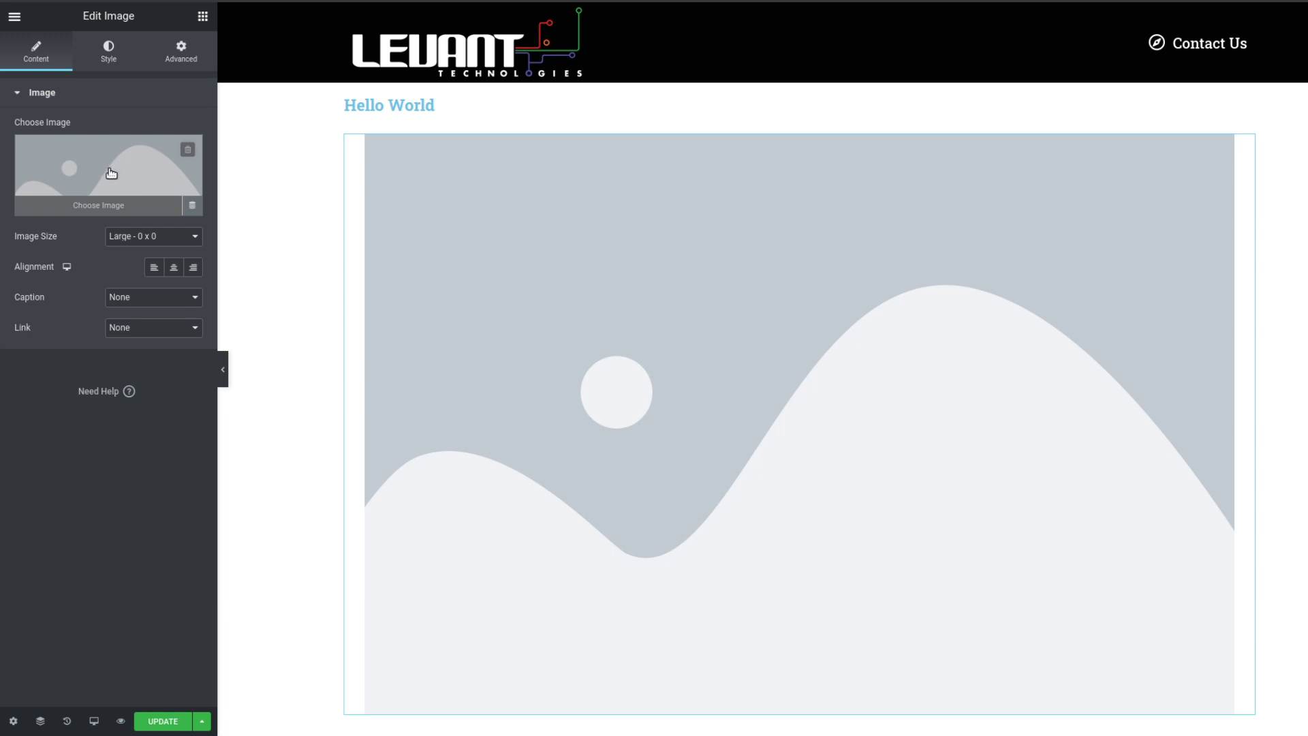
pyautogui.click(111, 173)
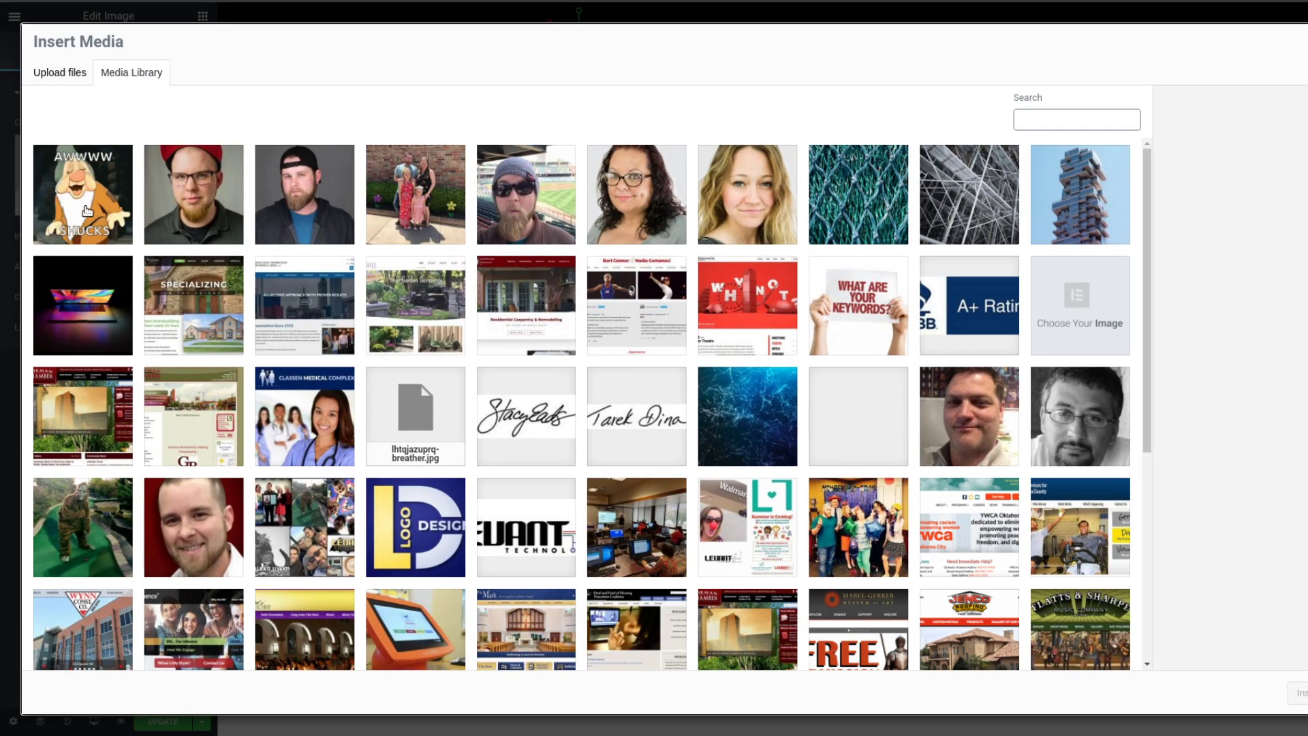
pyautogui.click(87, 210)
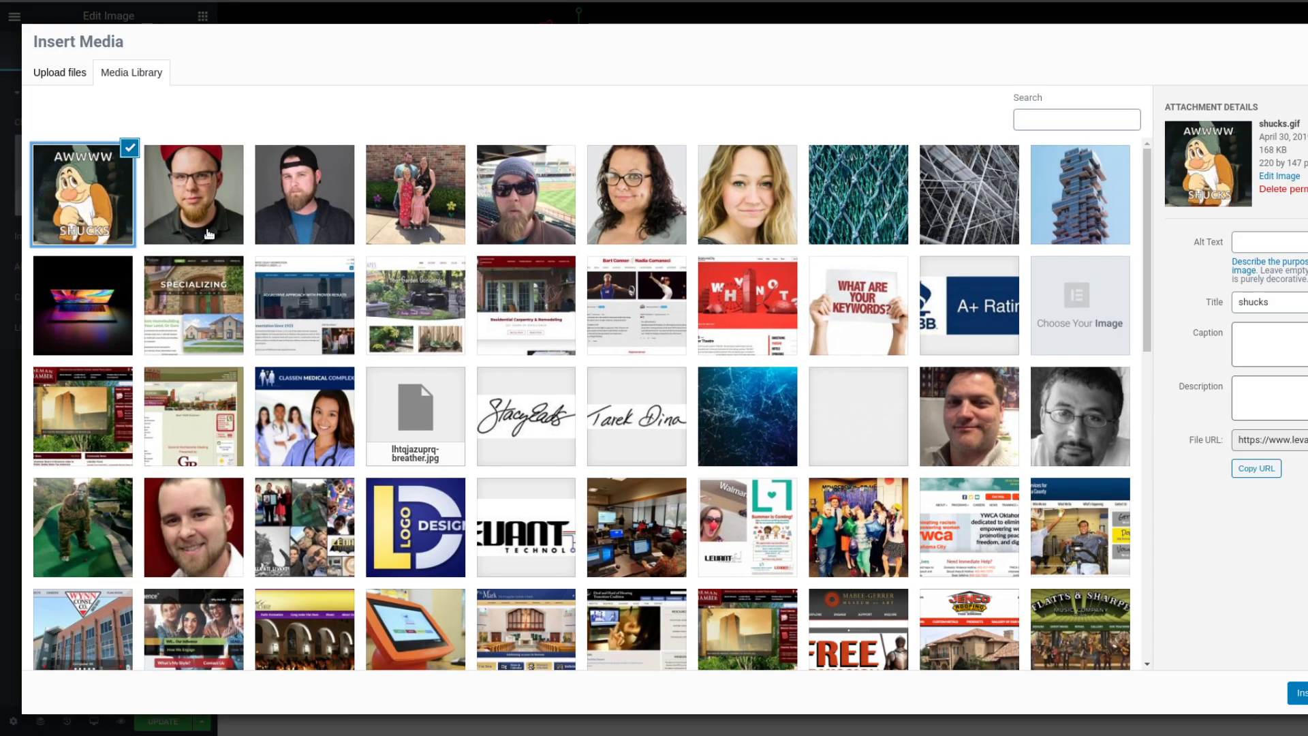
pyautogui.click(1294, 695)
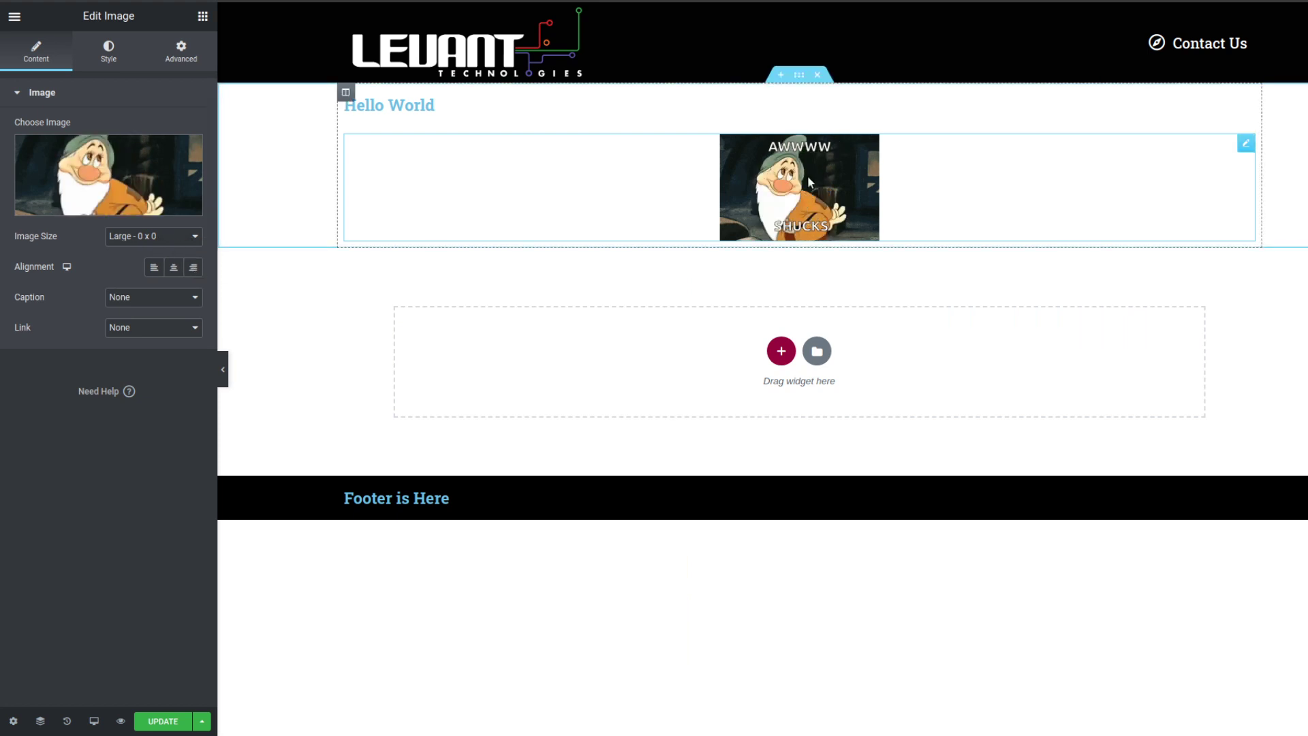
pyautogui.click(155, 267)
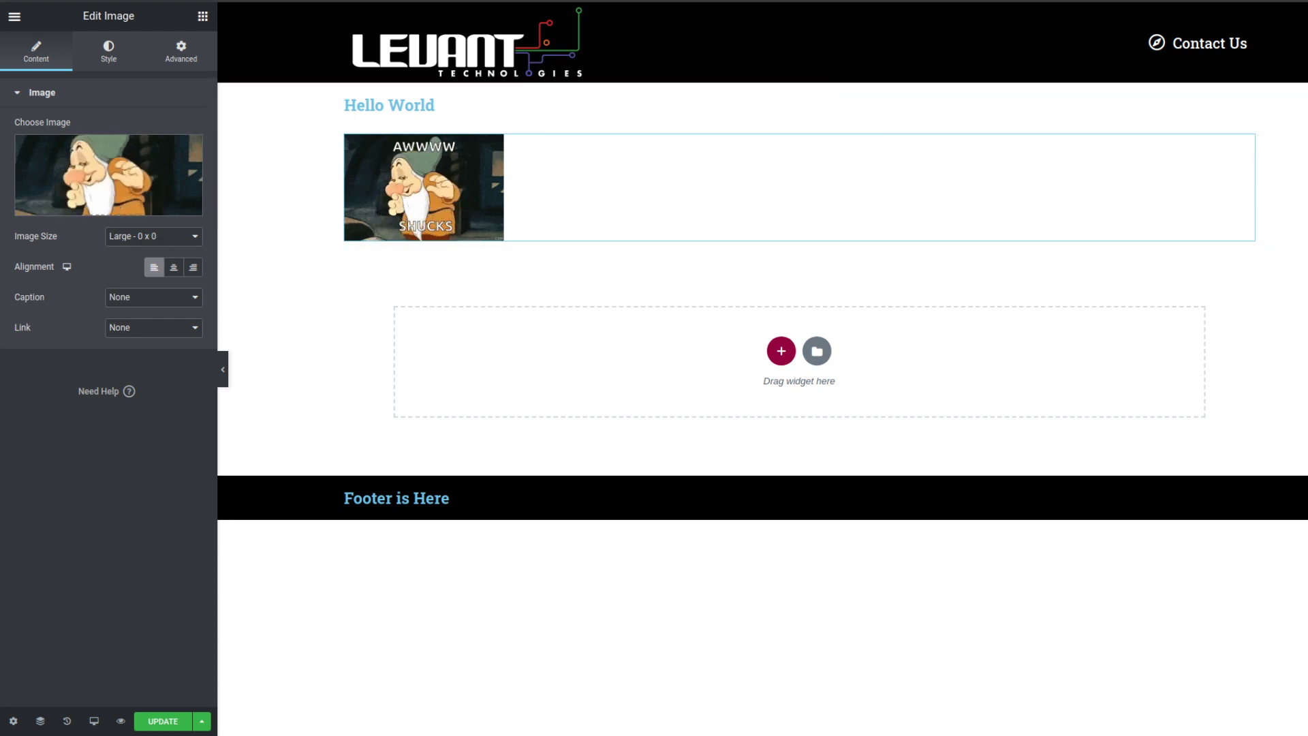
# Step: Add a Text Editor widget below the image, append "12 34" to its text and add a second paragraph "adfaldjfaljdalkjflakd"
pyautogui.click(204, 16)
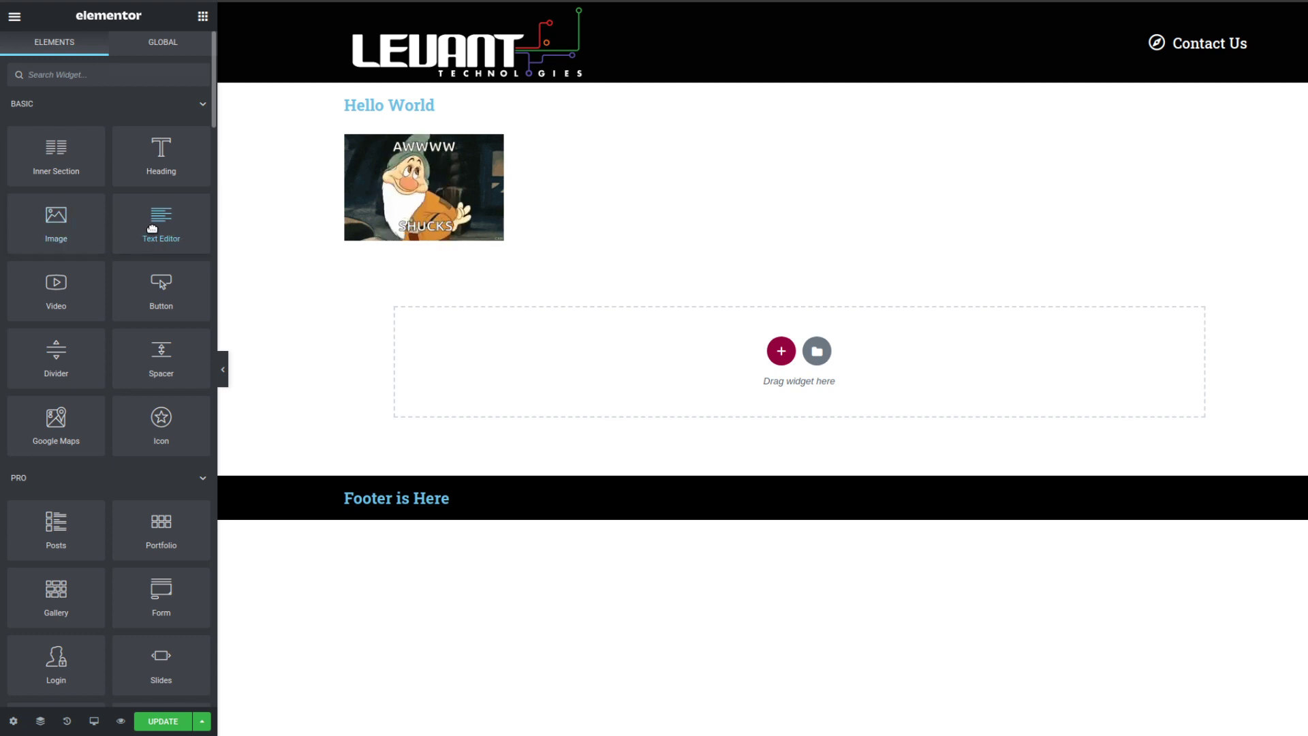
pyautogui.moveTo(152, 228); pyautogui.dragTo(436, 247)
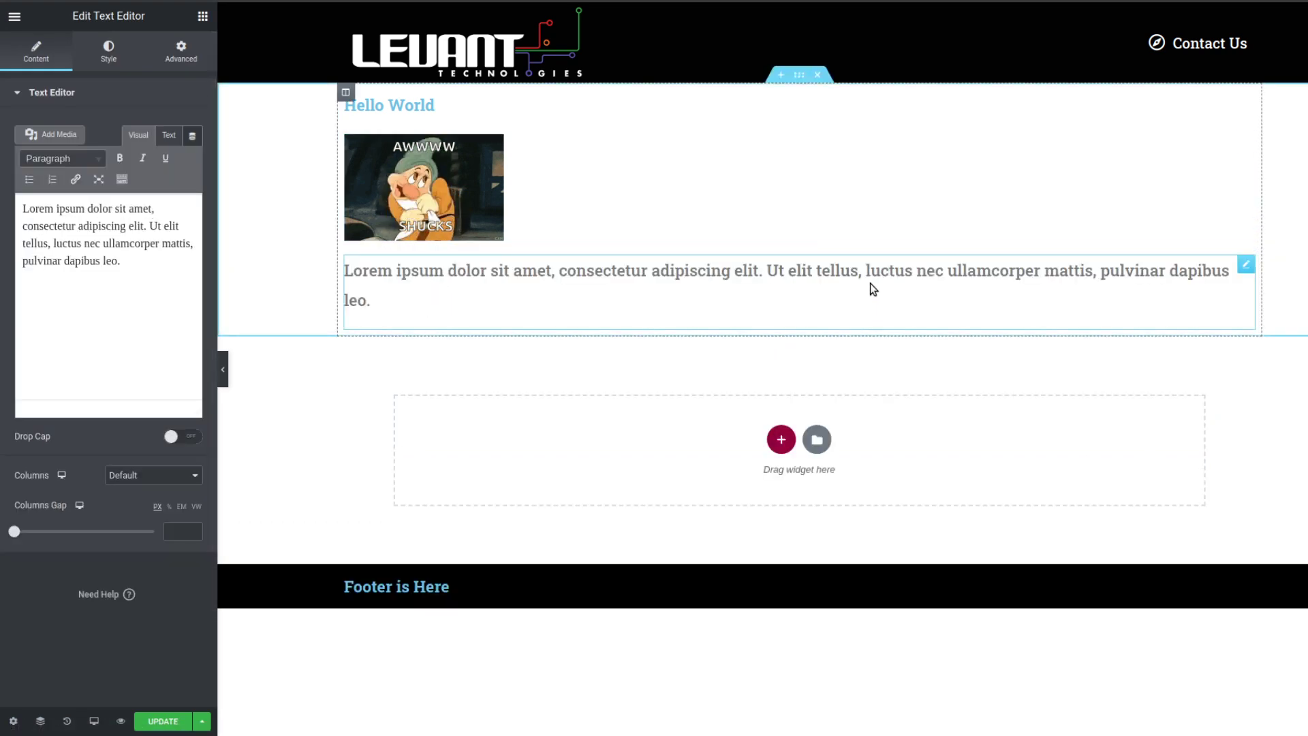
pyautogui.click(120, 260)
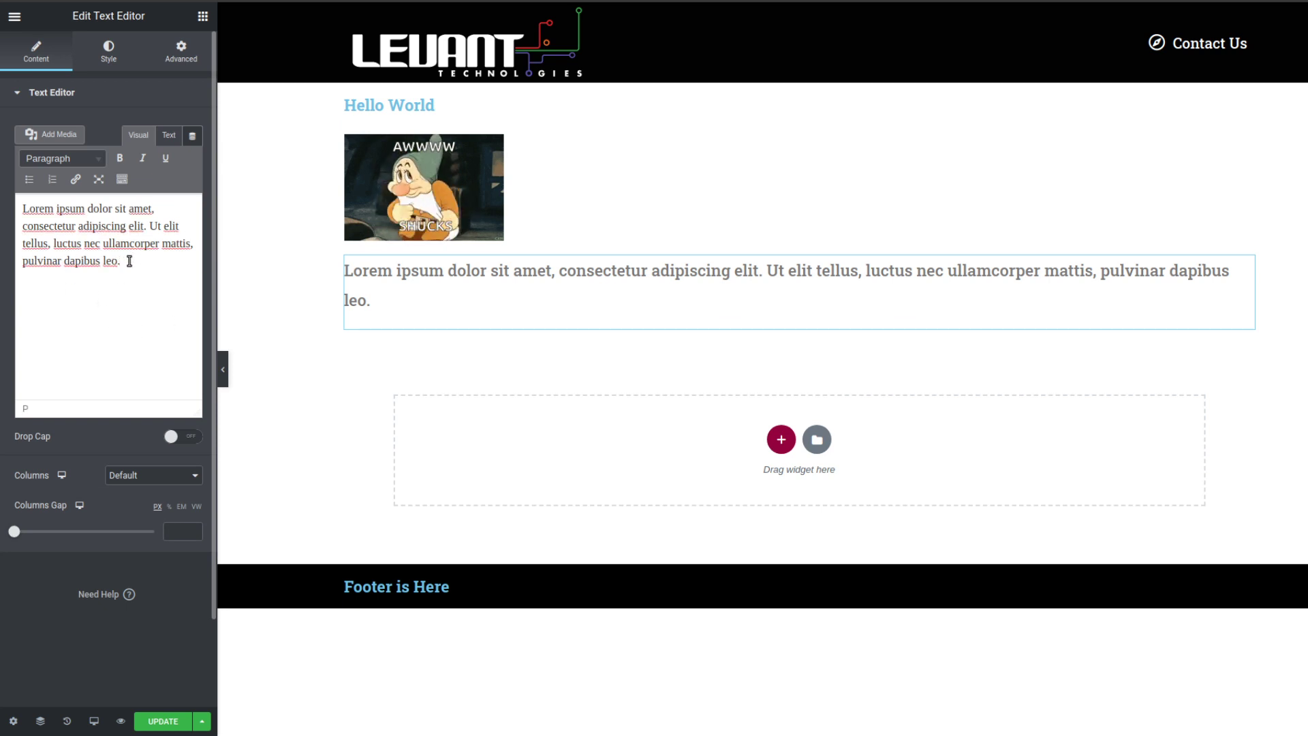
pyautogui.write('12 34')
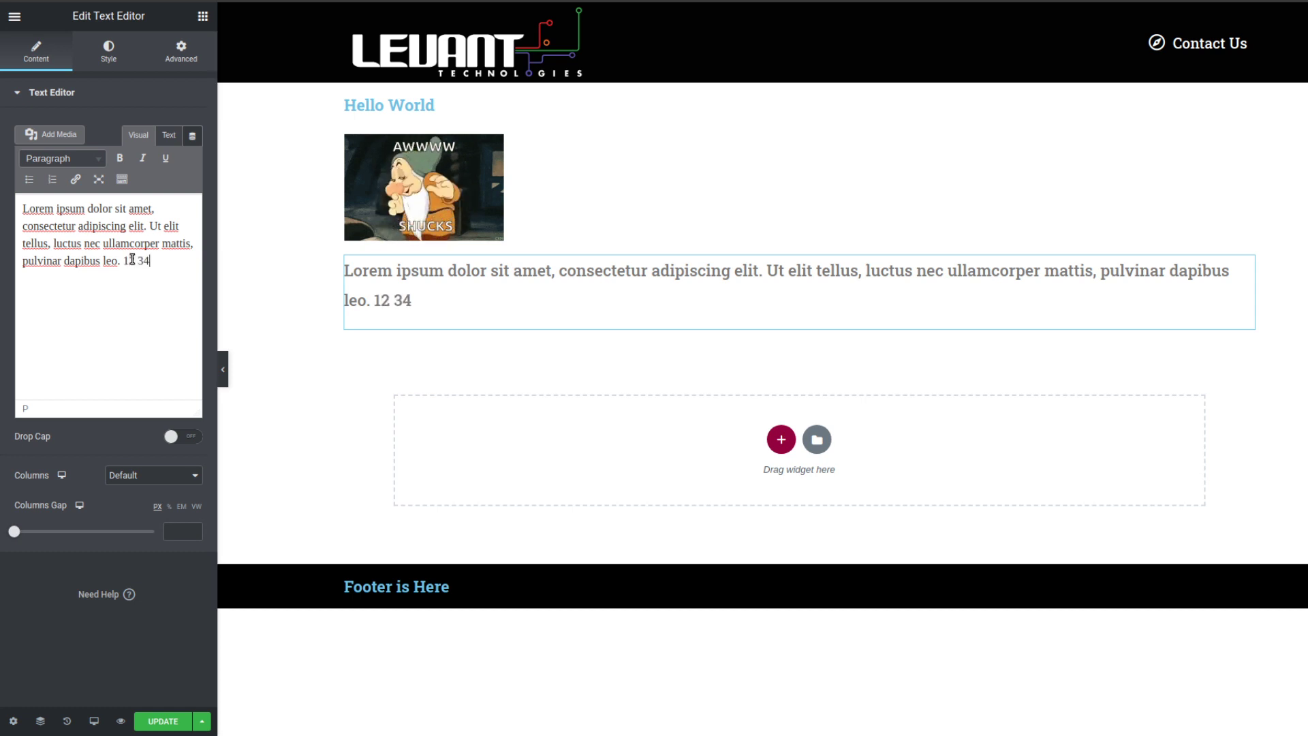
pyautogui.press('Return')
pyautogui.write('ad')
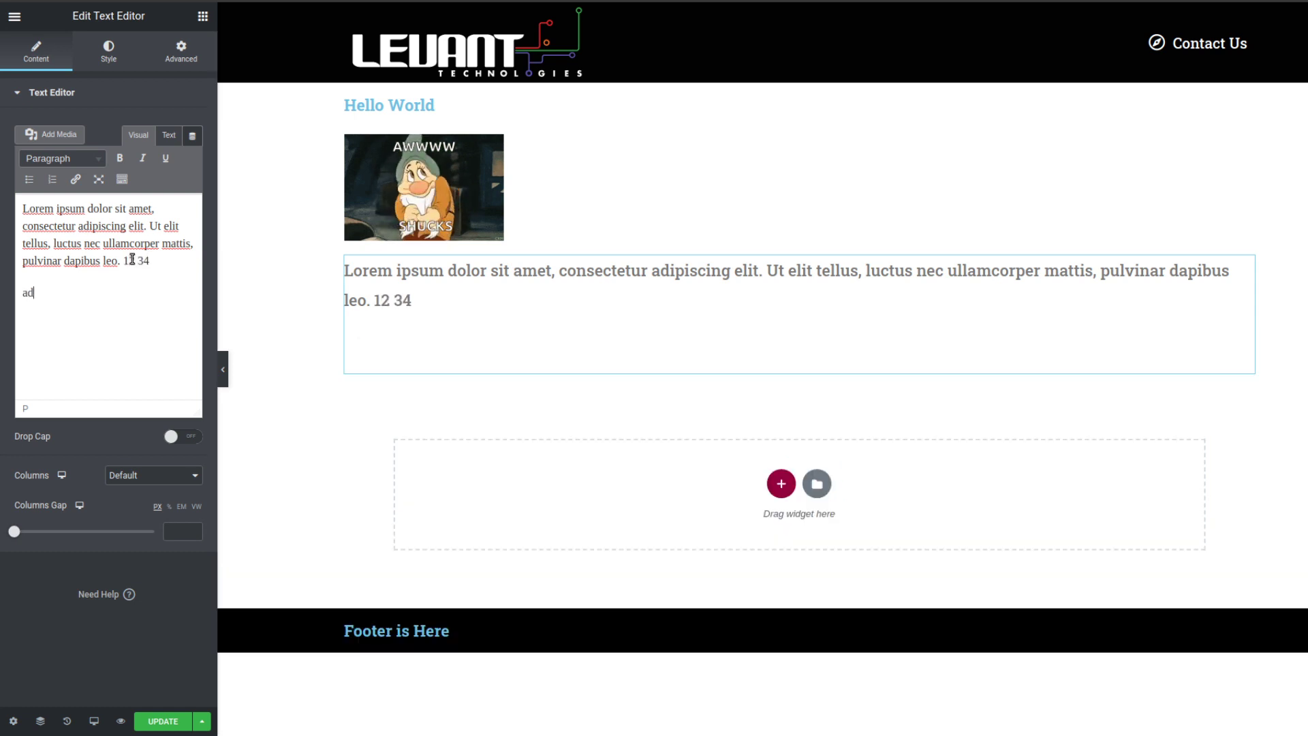
pyautogui.write('faldjfaljdalkjflakd')
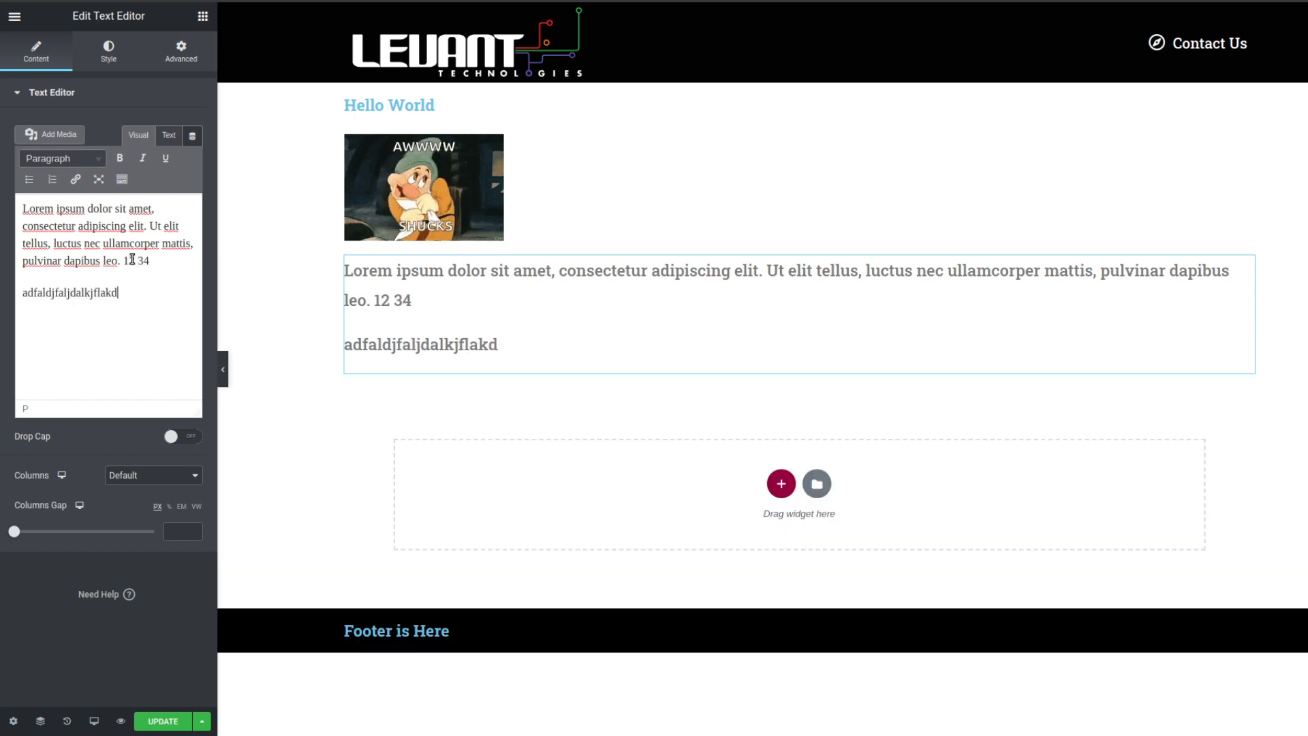
# Step: Add a Video widget below the text paragraphs
pyautogui.click(203, 17)
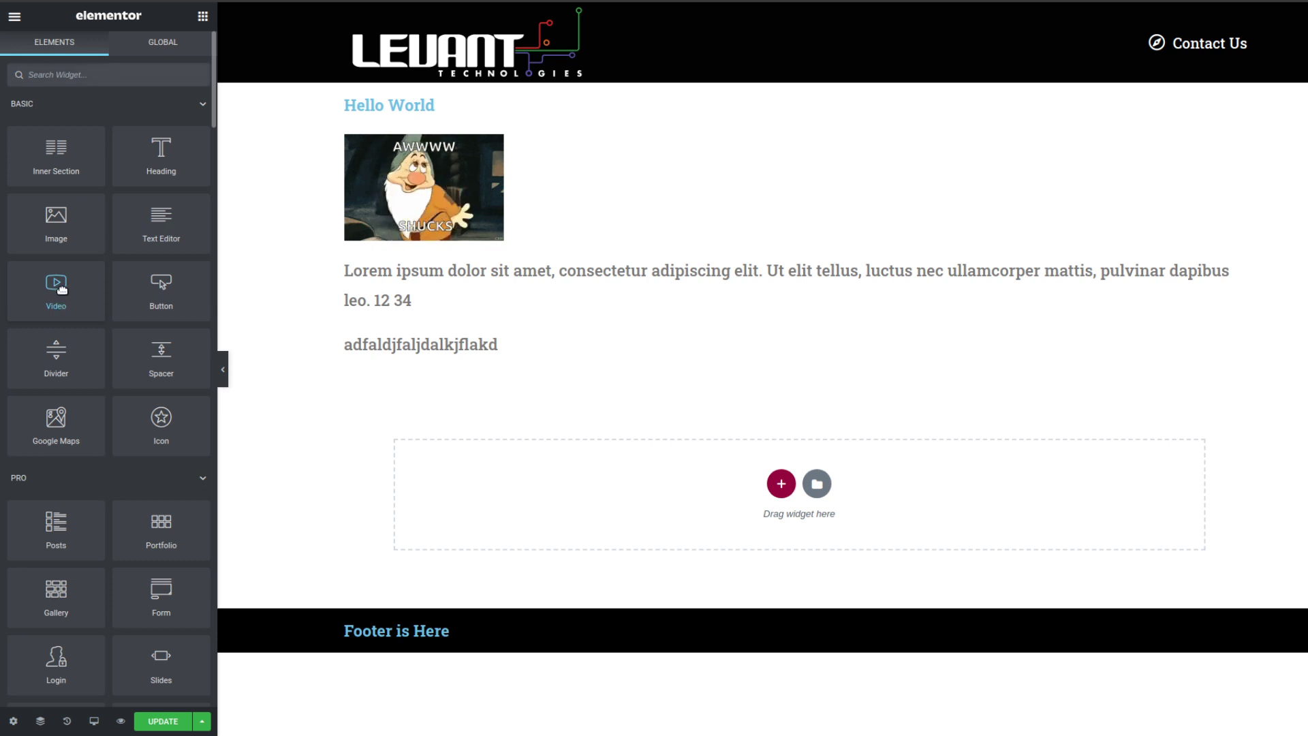
pyautogui.moveTo(62, 293); pyautogui.dragTo(441, 365)
pyautogui.scroll(-6, 595, 252)
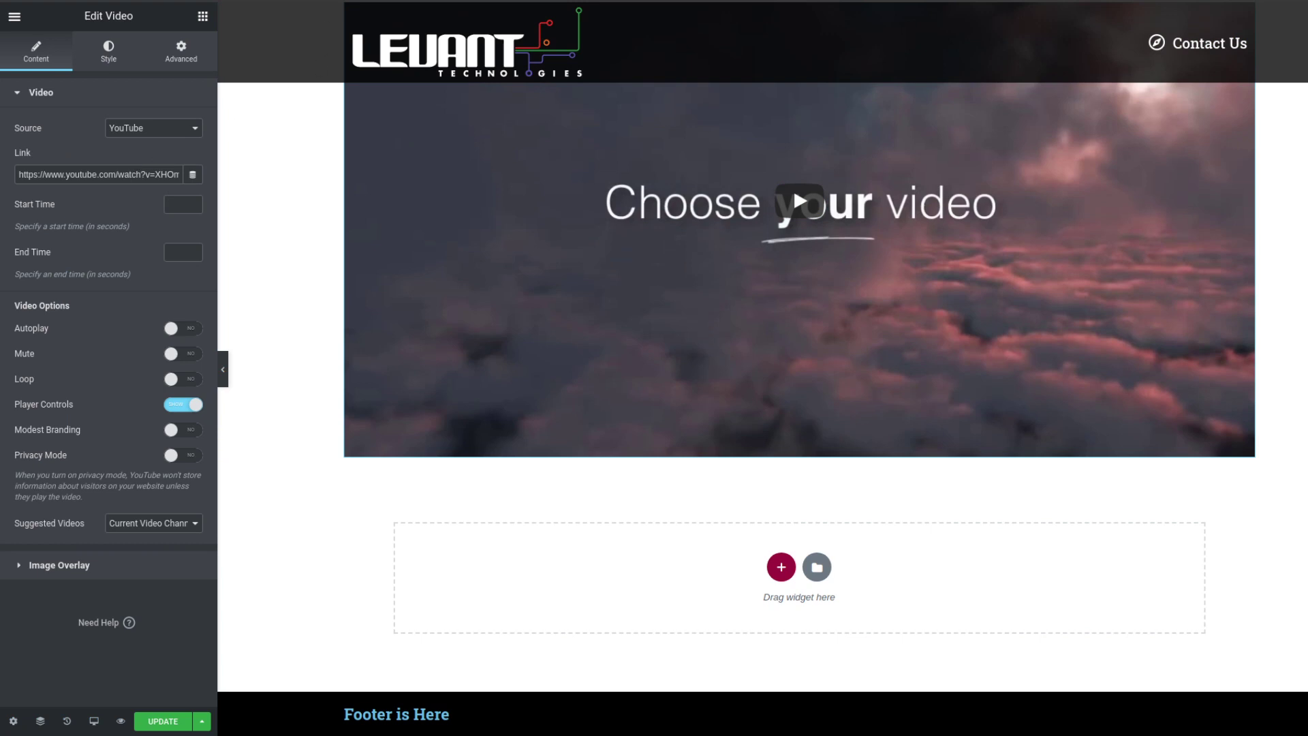
# Step: Open YouTube in a new browser tab, pause the video "Would YOU Rather Have A Lamborghini or This House?" and copy its URL
pyautogui.hotkey('ctrl', 't')
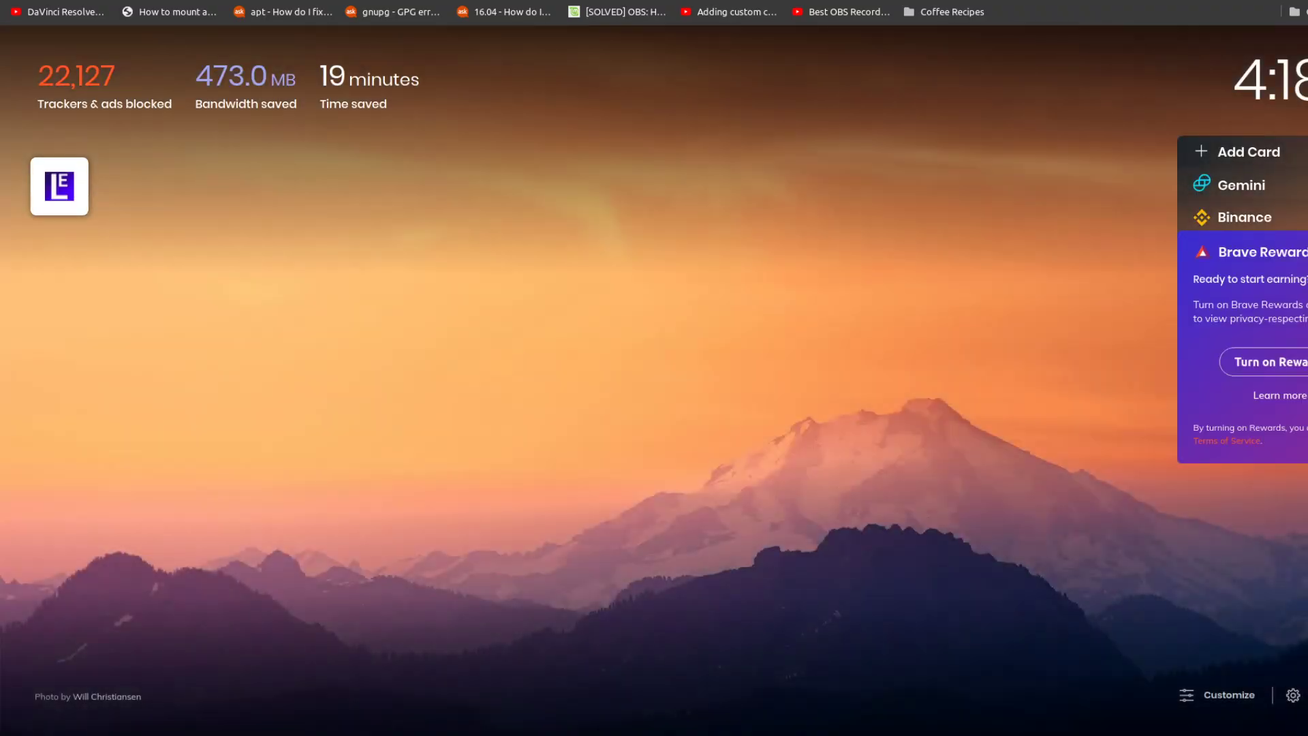
pyautogui.write('youtu')
pyautogui.press('Return')
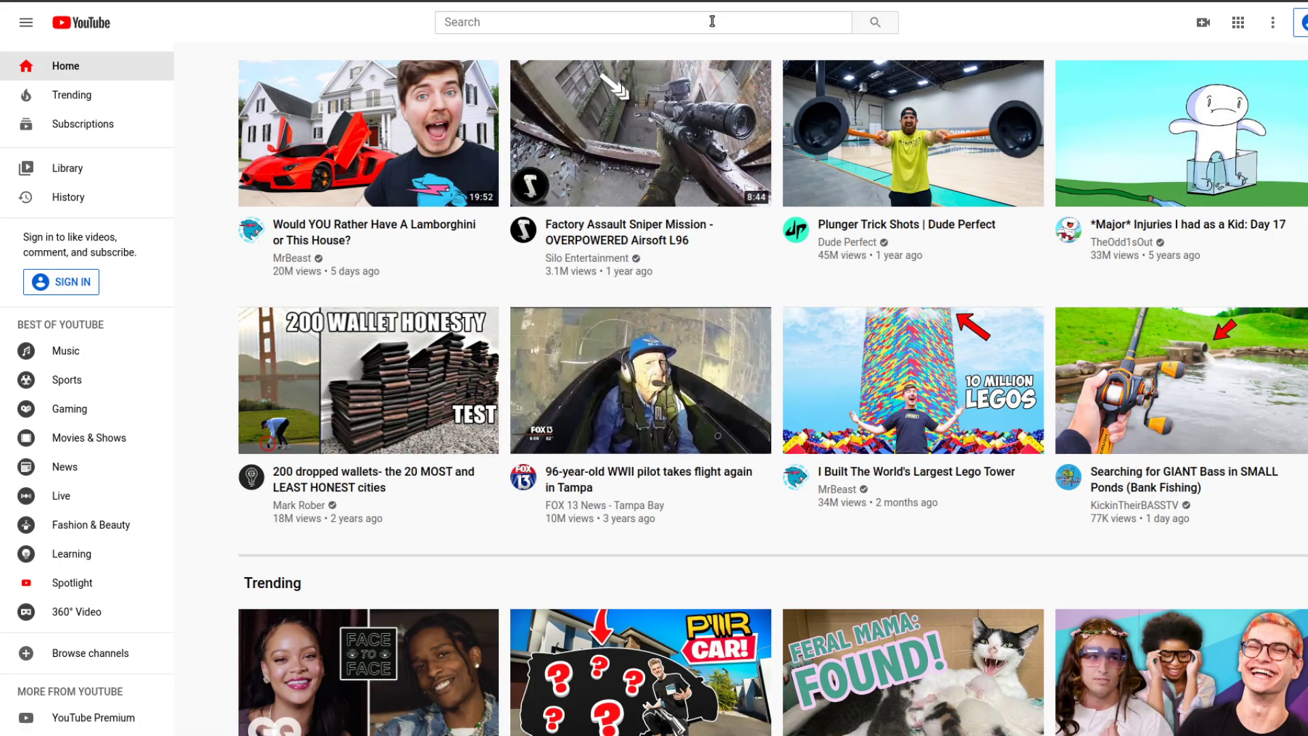
pyautogui.click(712, 21)
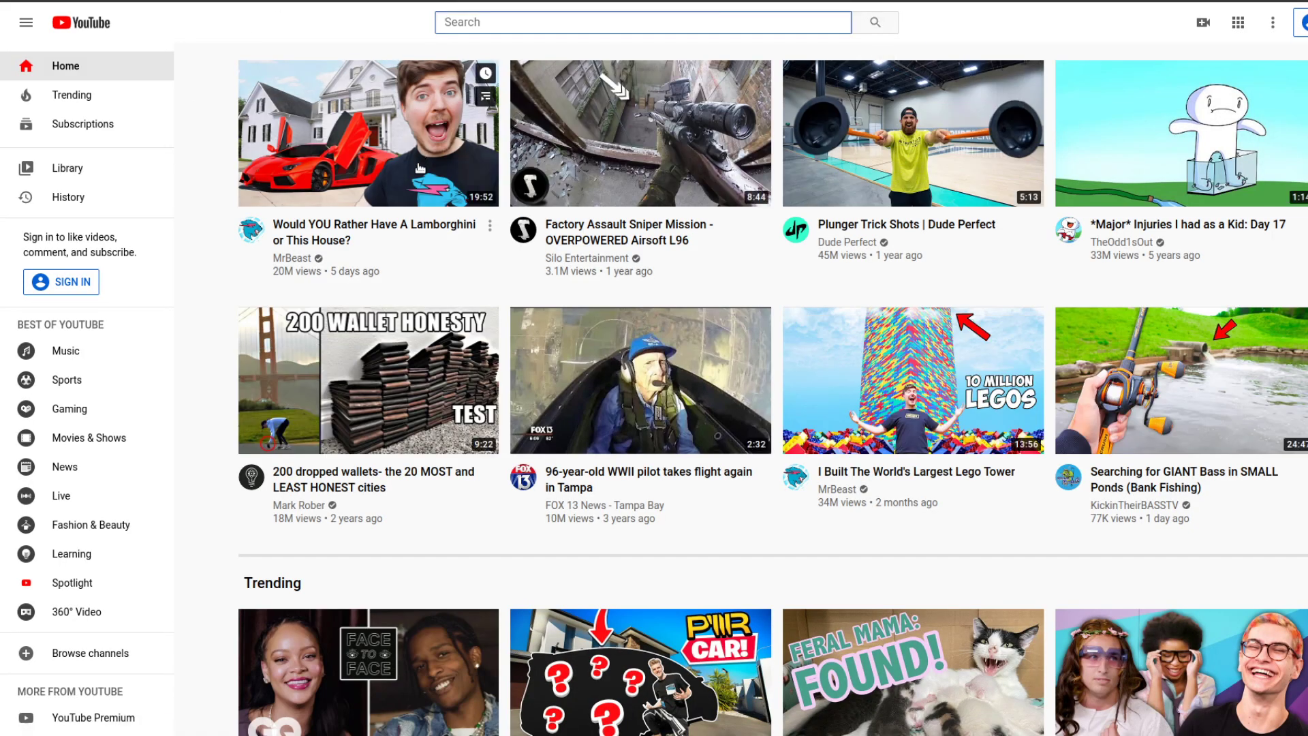
pyautogui.click(405, 237)
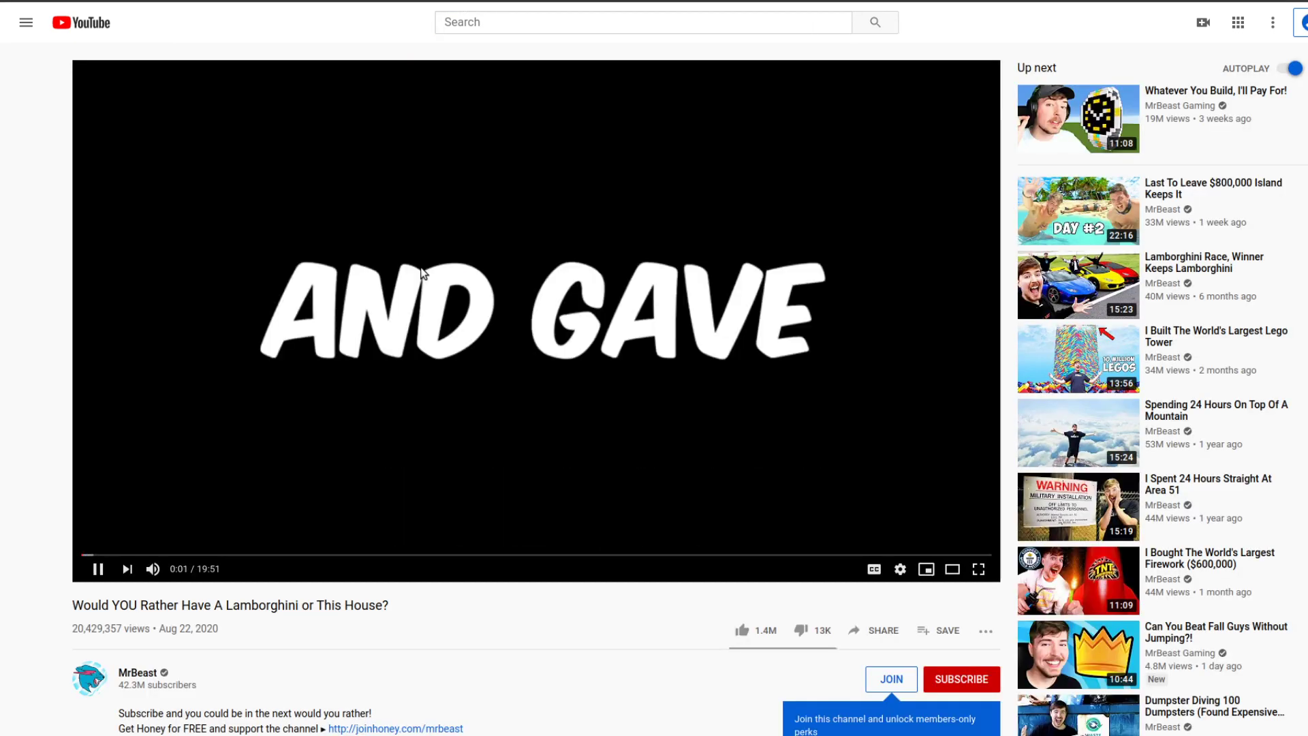
pyautogui.click(420, 269)
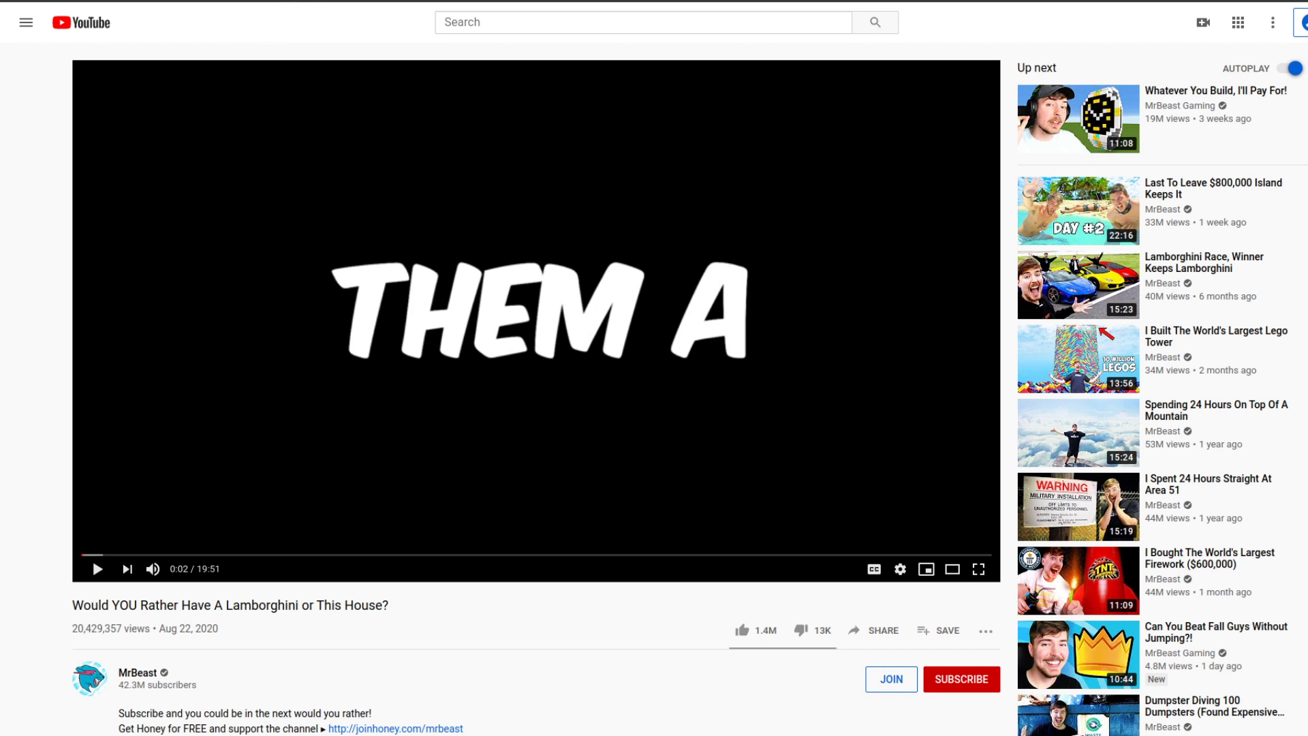
pyautogui.rightClick(373, 1)
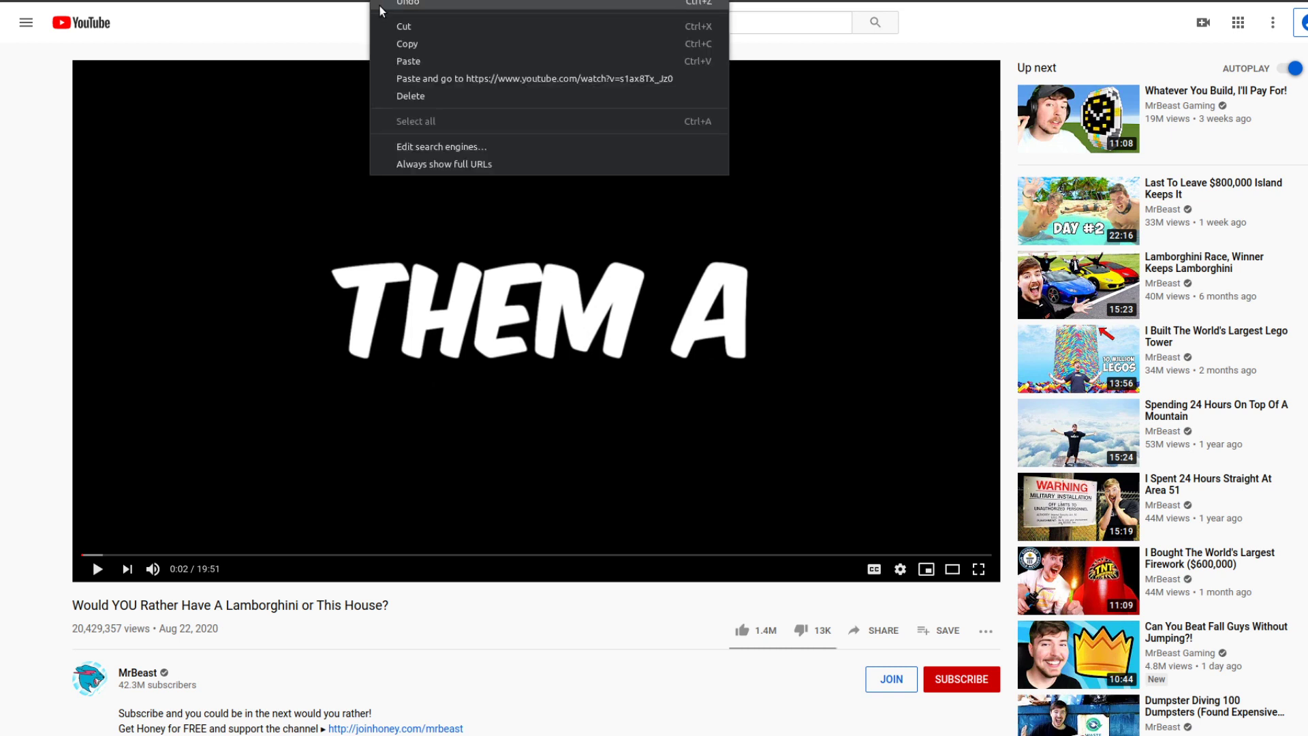
pyautogui.click(383, 44)
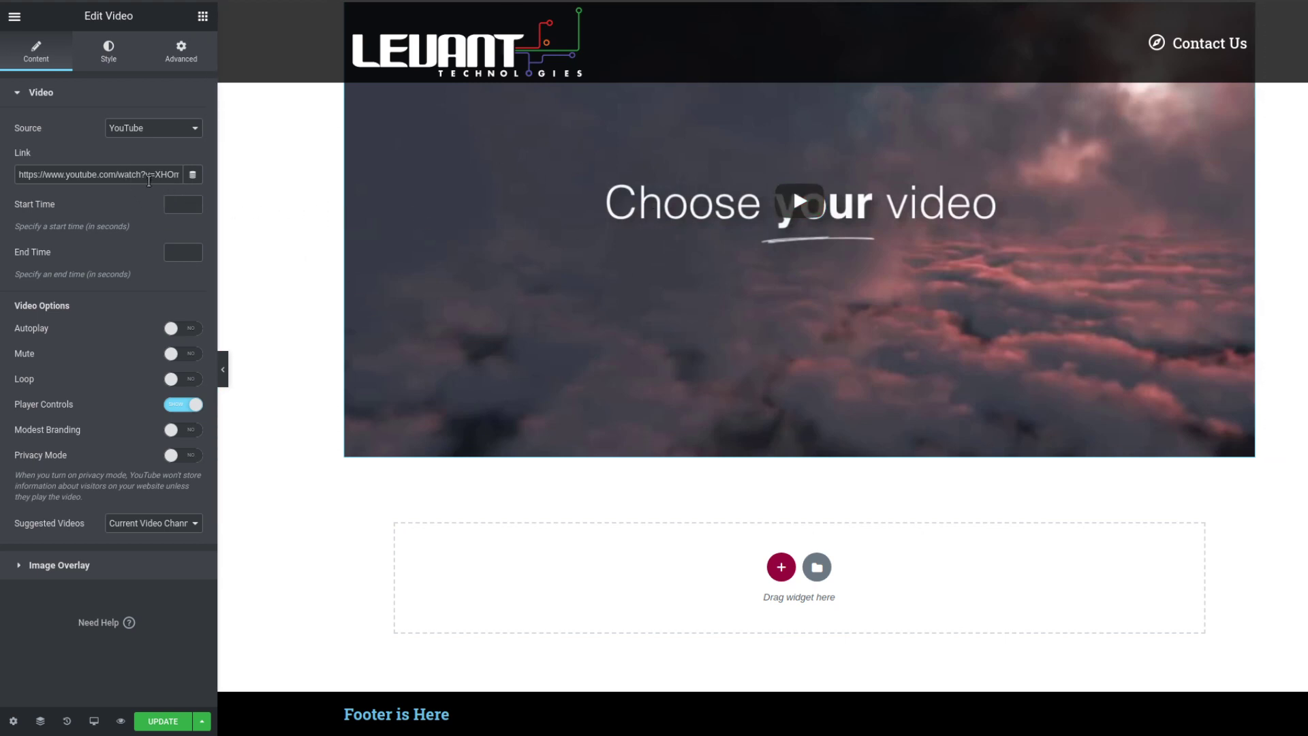
# Step: Replace the Video widget's default link with the copied YouTube URL
pyautogui.tripleClick(148, 181)
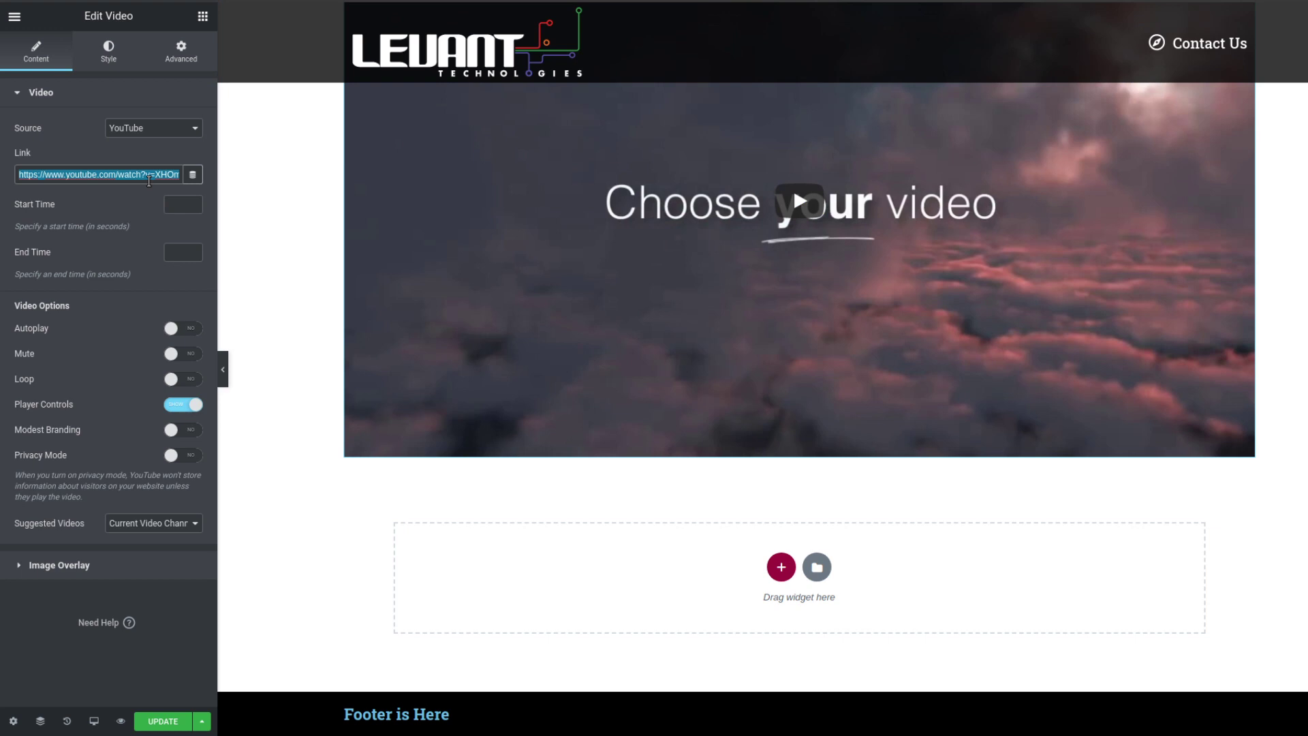
pyautogui.rightClick(148, 180)
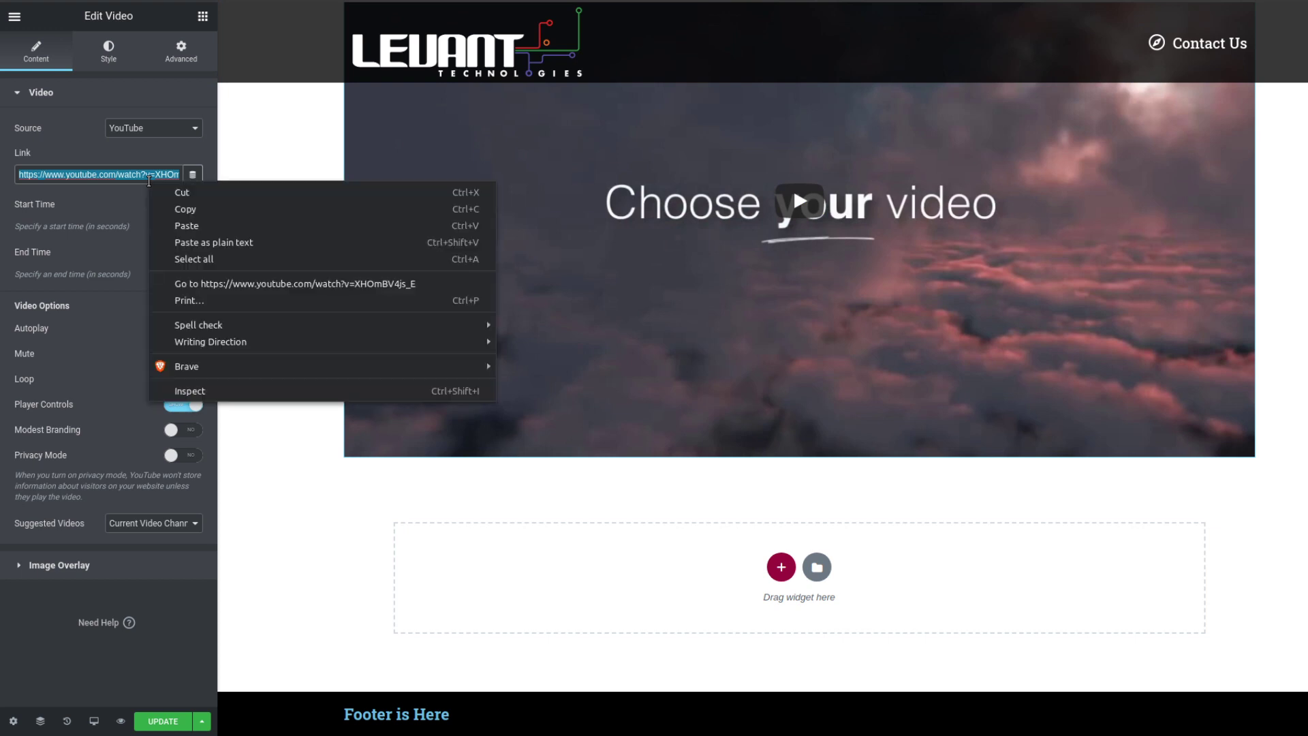
pyautogui.click(174, 232)
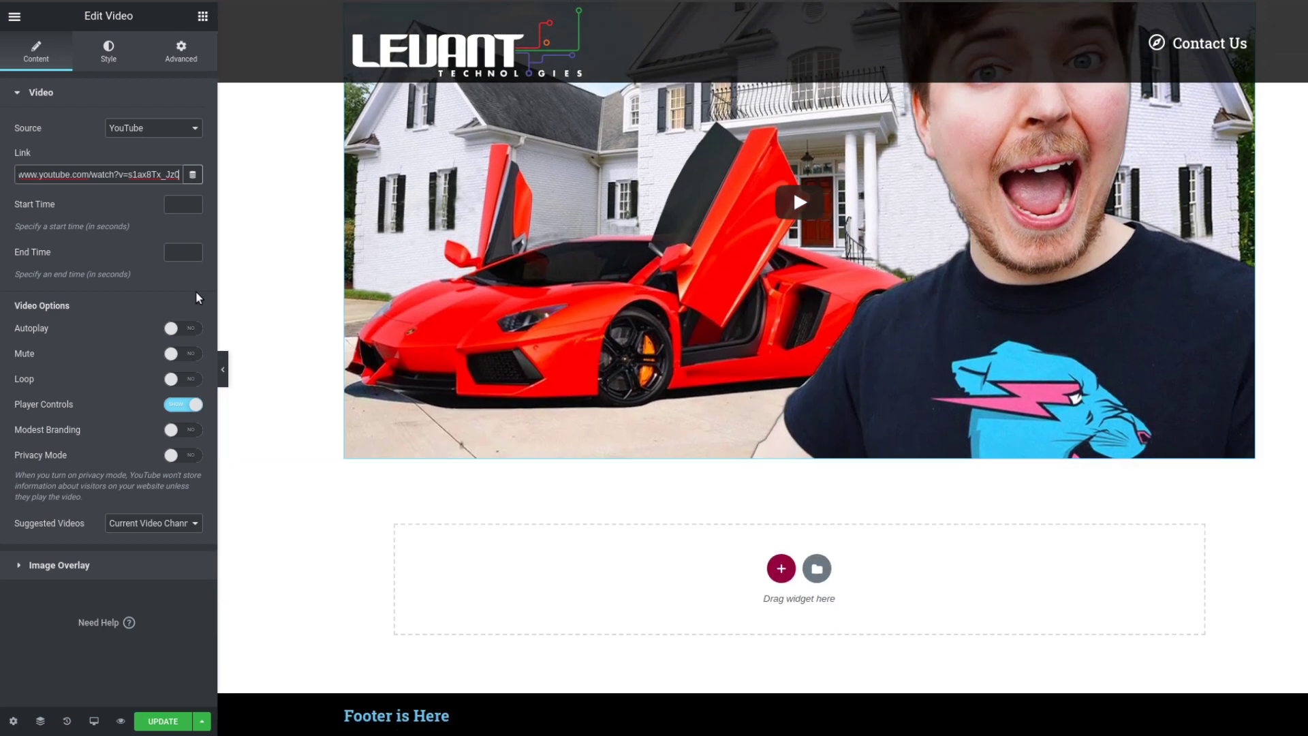
# Step: Add a Button widget below the video and set its text to "Contact Us"
pyautogui.click(203, 17)
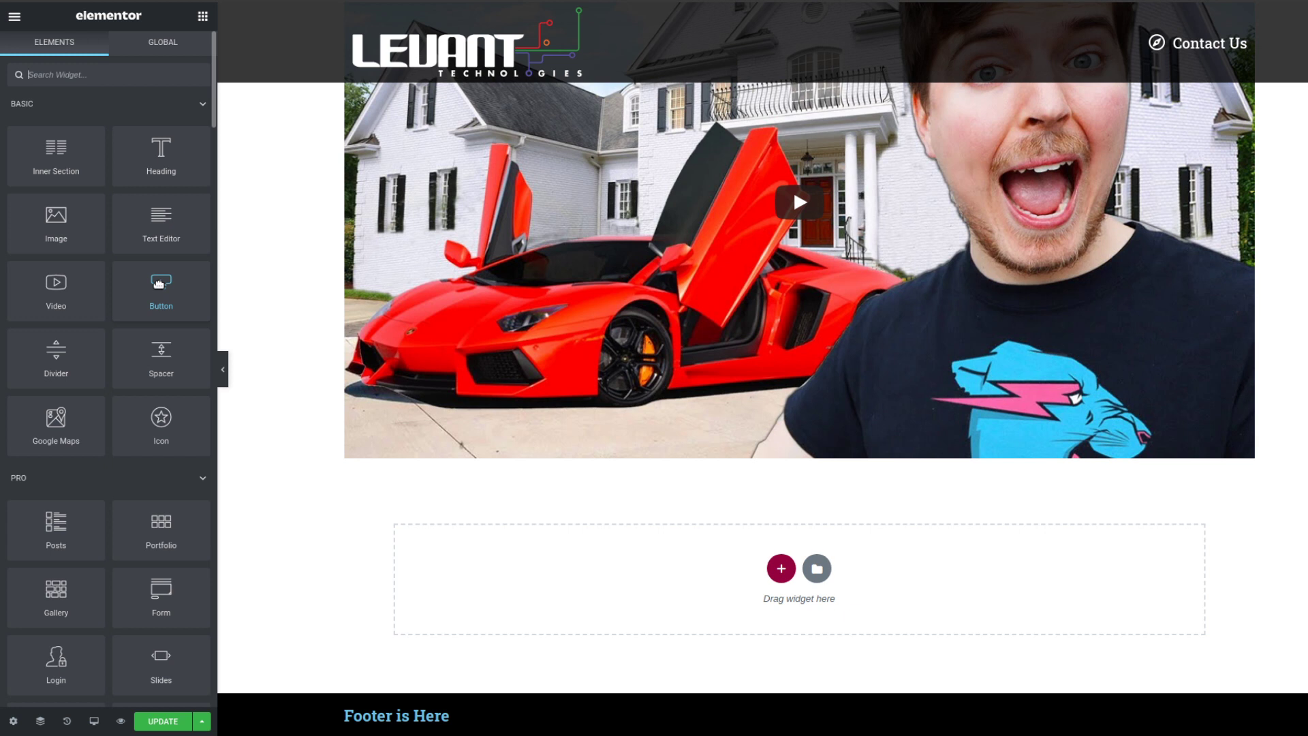
pyautogui.moveTo(159, 284); pyautogui.dragTo(447, 462)
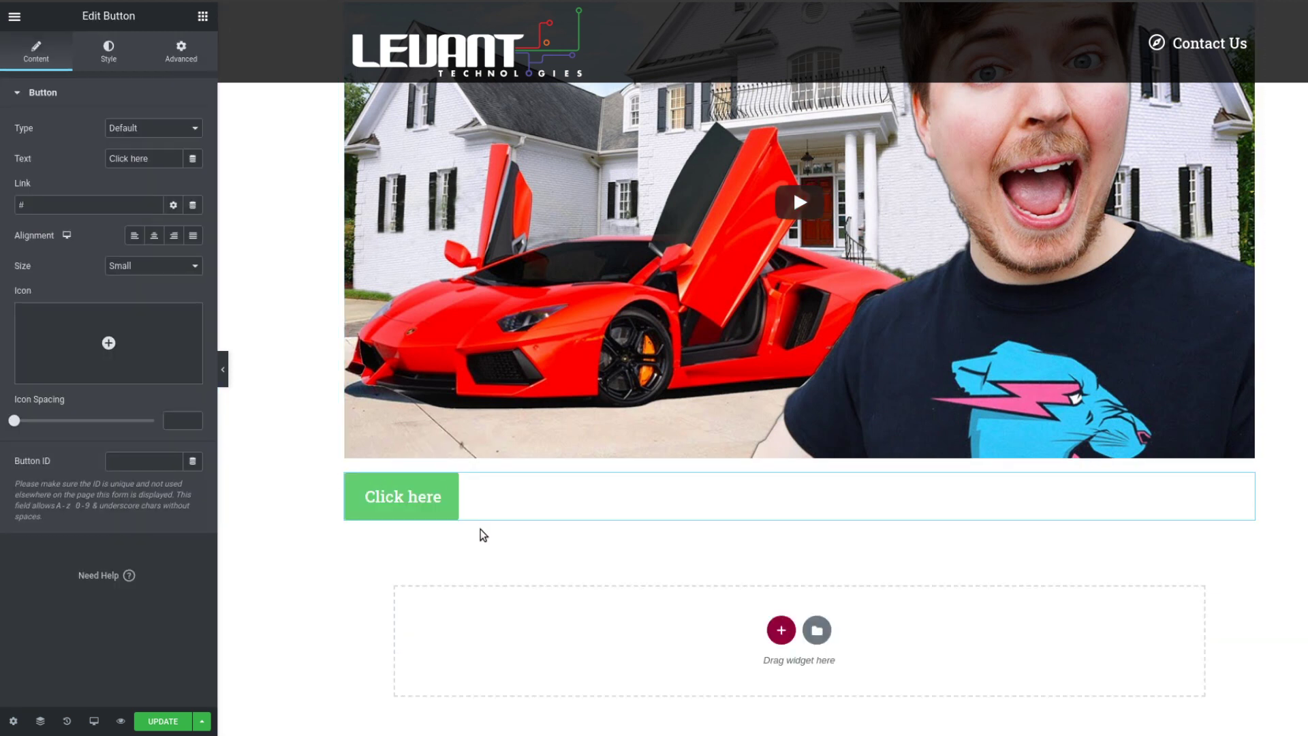
pyautogui.doubleClick(119, 158)
pyautogui.tripleClick(118, 157)
pyautogui.write('Contact Us')
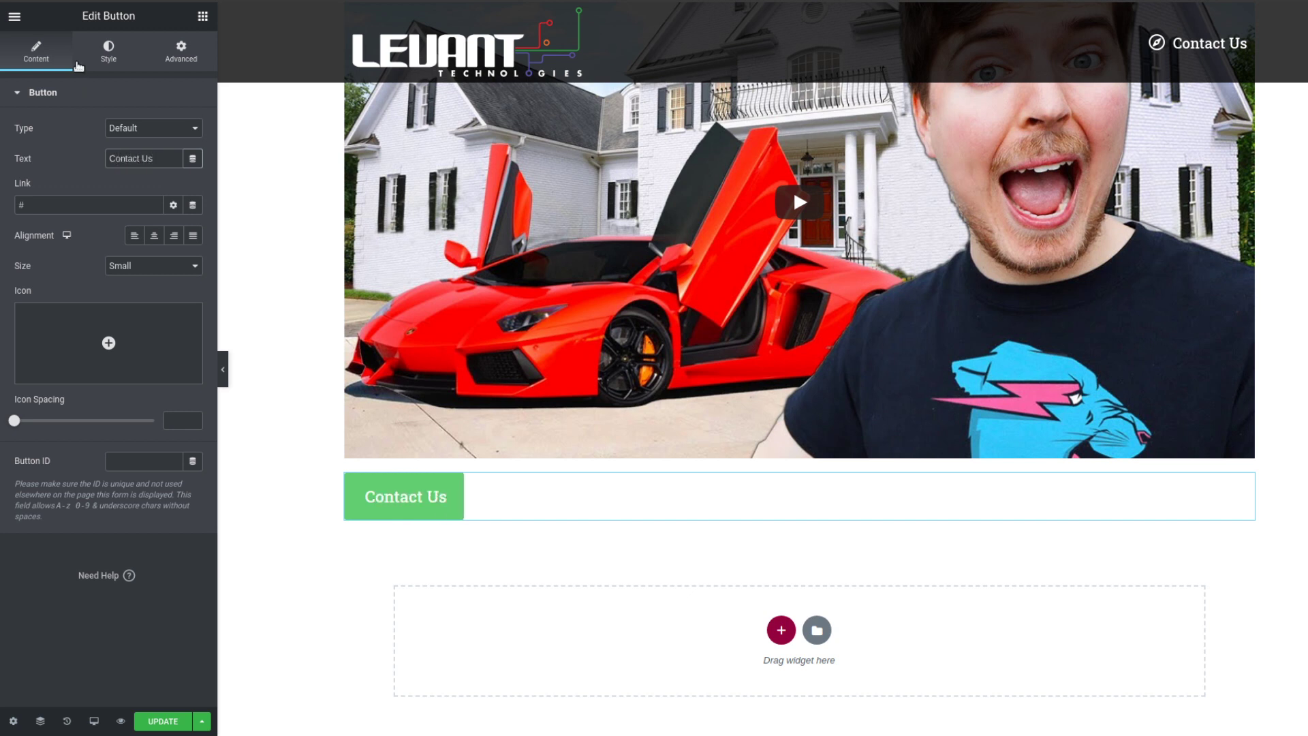
# Step: Link the button to the site's existing Contact Us page and set its size to Medium
pyautogui.click(55, 207)
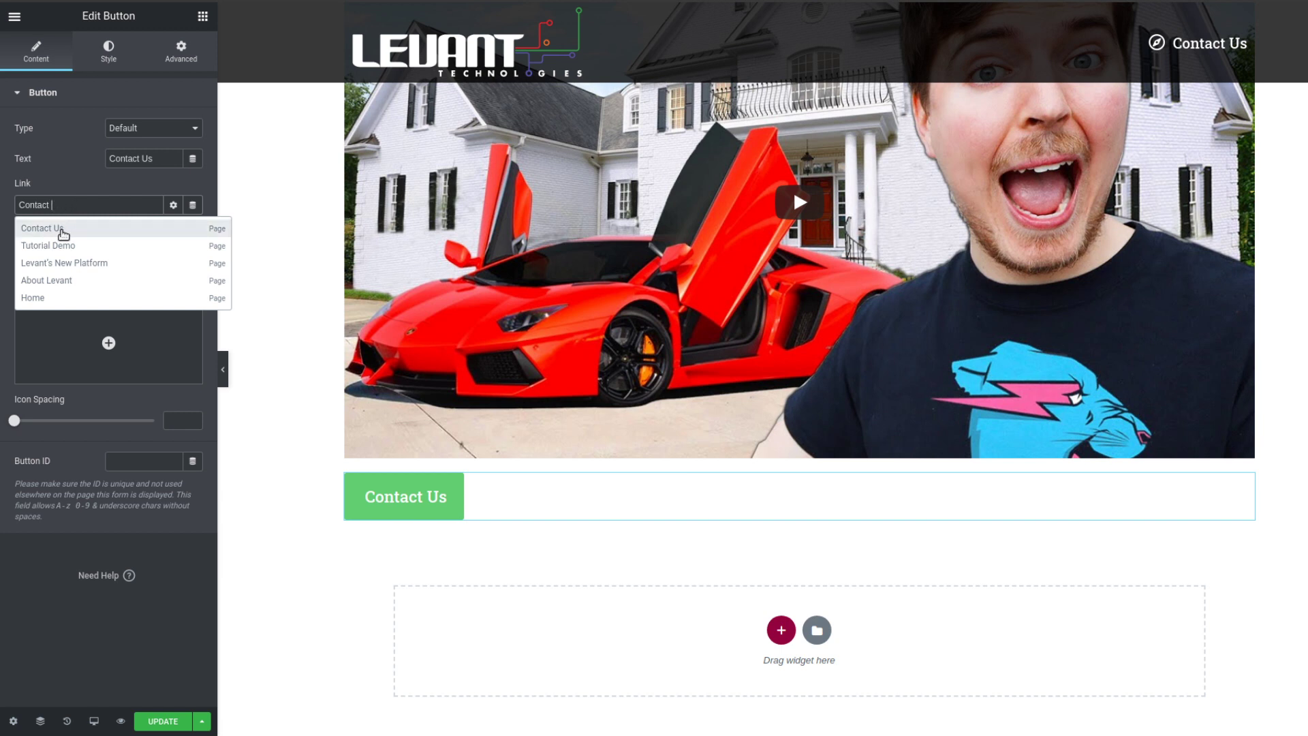
pyautogui.click(61, 231)
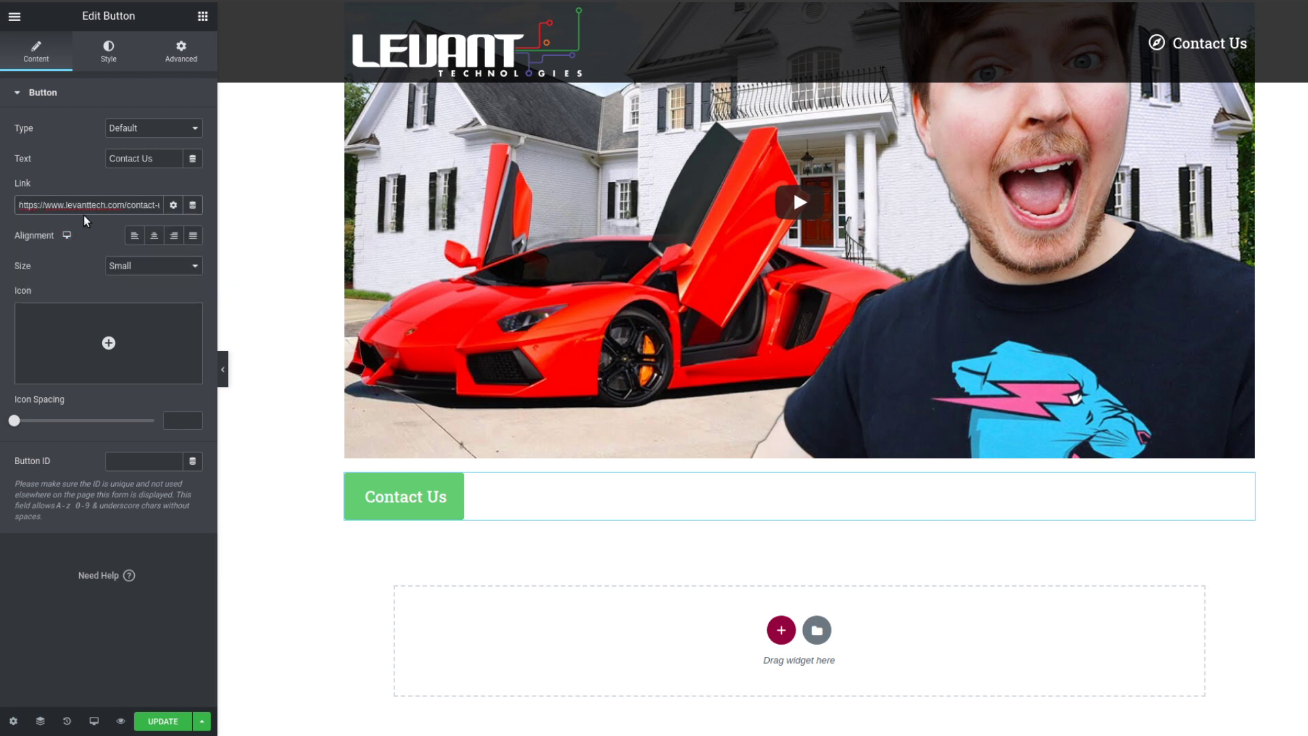
pyautogui.click(89, 271)
pyautogui.click(125, 267)
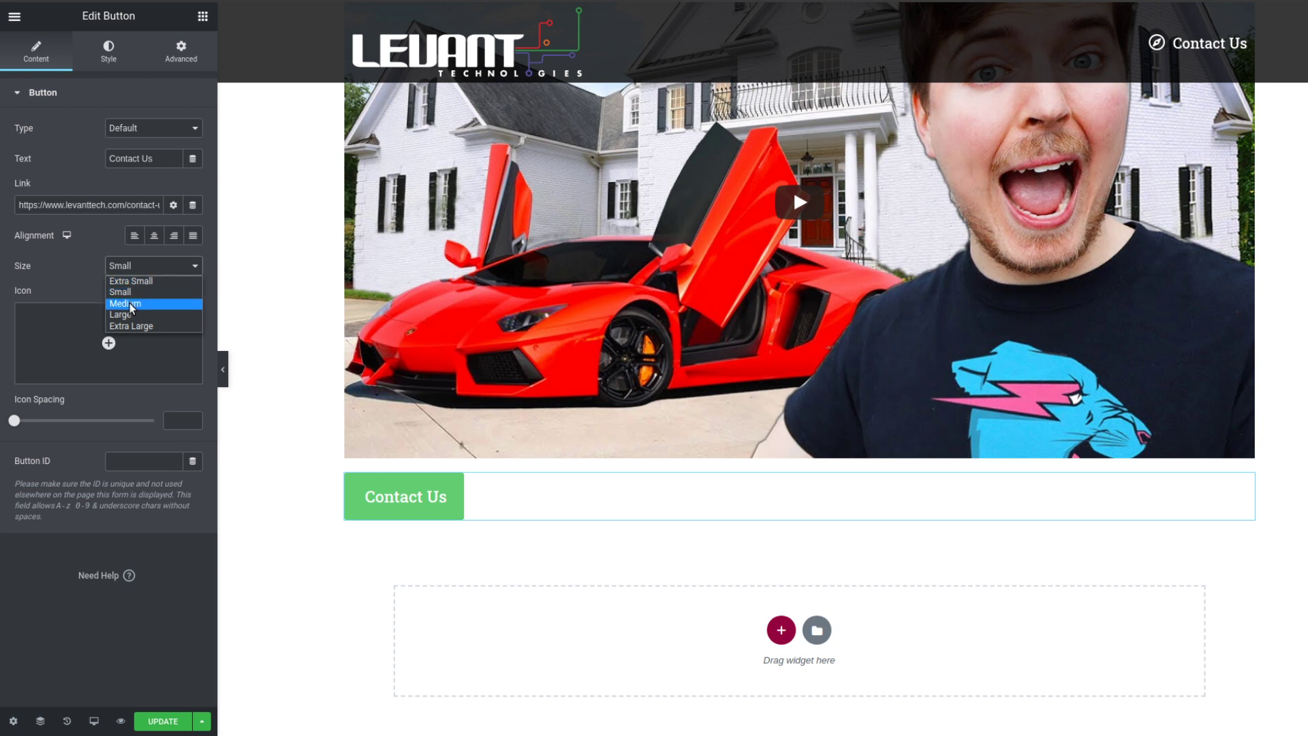
pyautogui.click(130, 303)
# Step: Try the Extra Large and Large sizes on the Contact Us button and return it to Medium
pyautogui.click(137, 267)
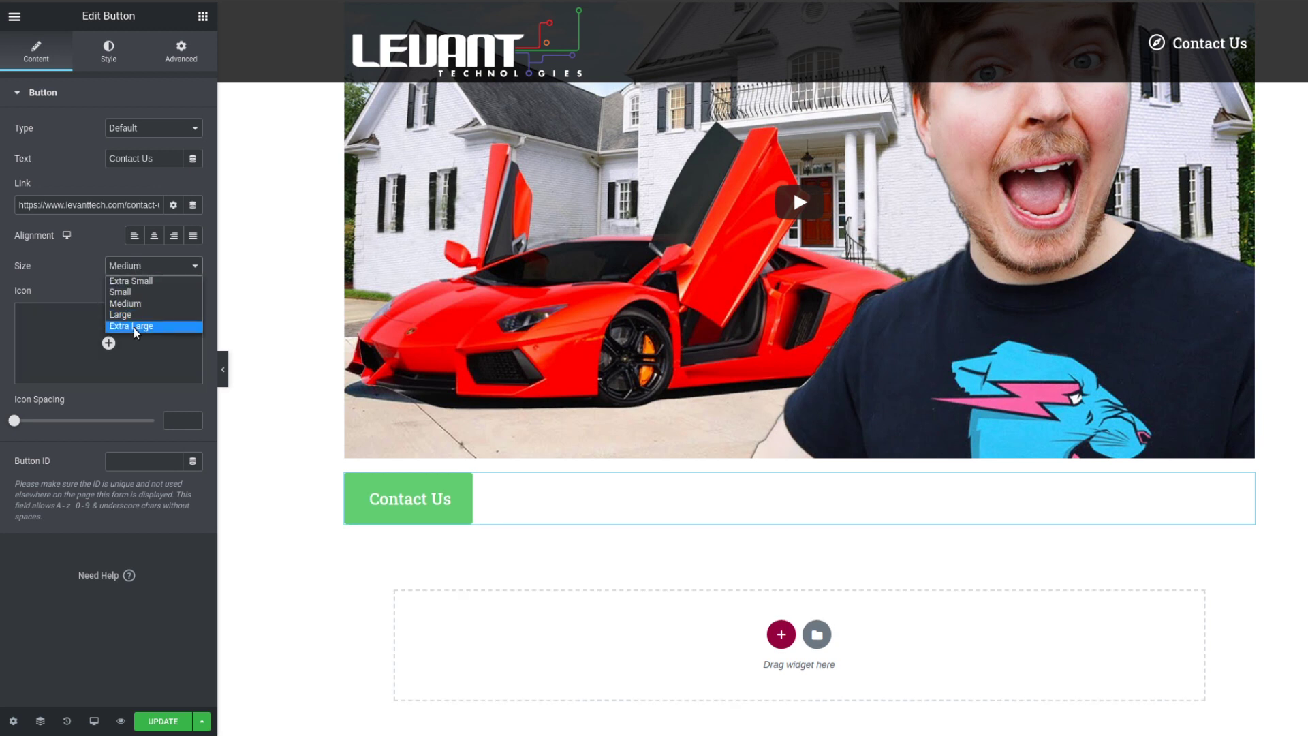
pyautogui.click(133, 327)
pyautogui.click(149, 271)
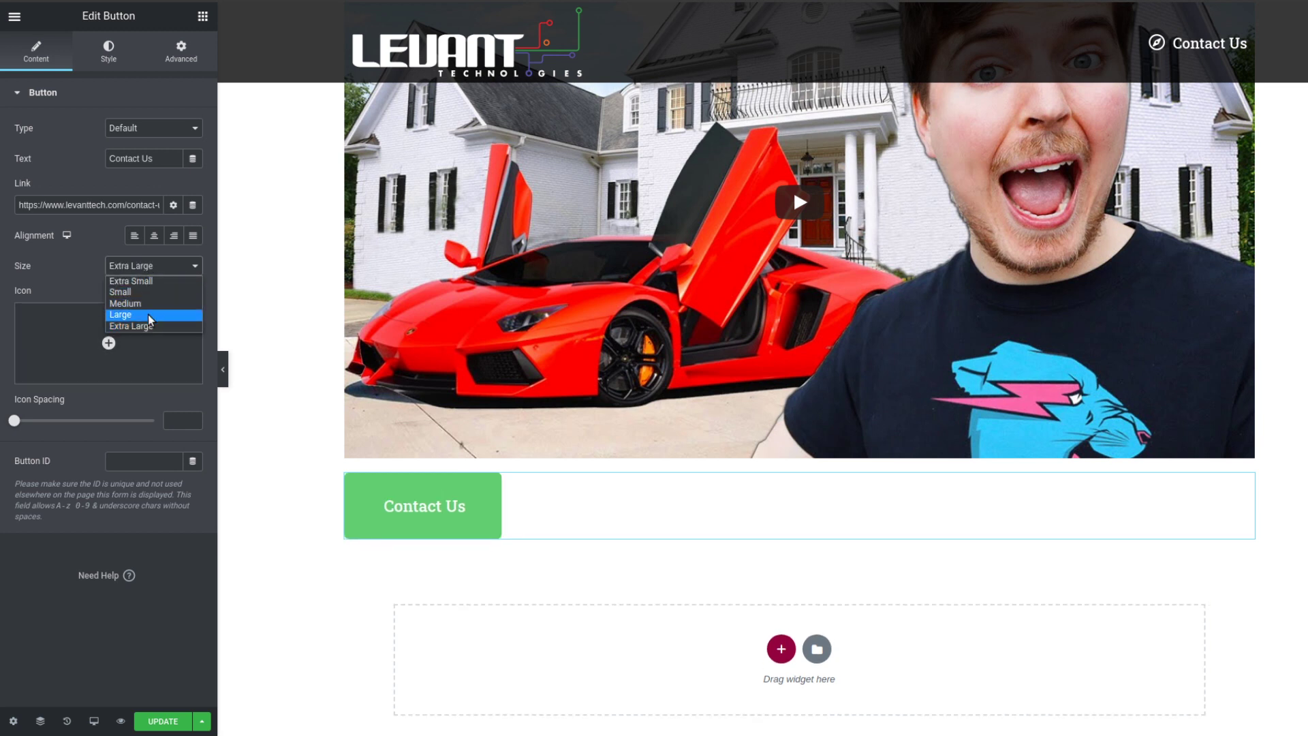
pyautogui.click(148, 314)
pyautogui.click(157, 270)
pyautogui.click(153, 303)
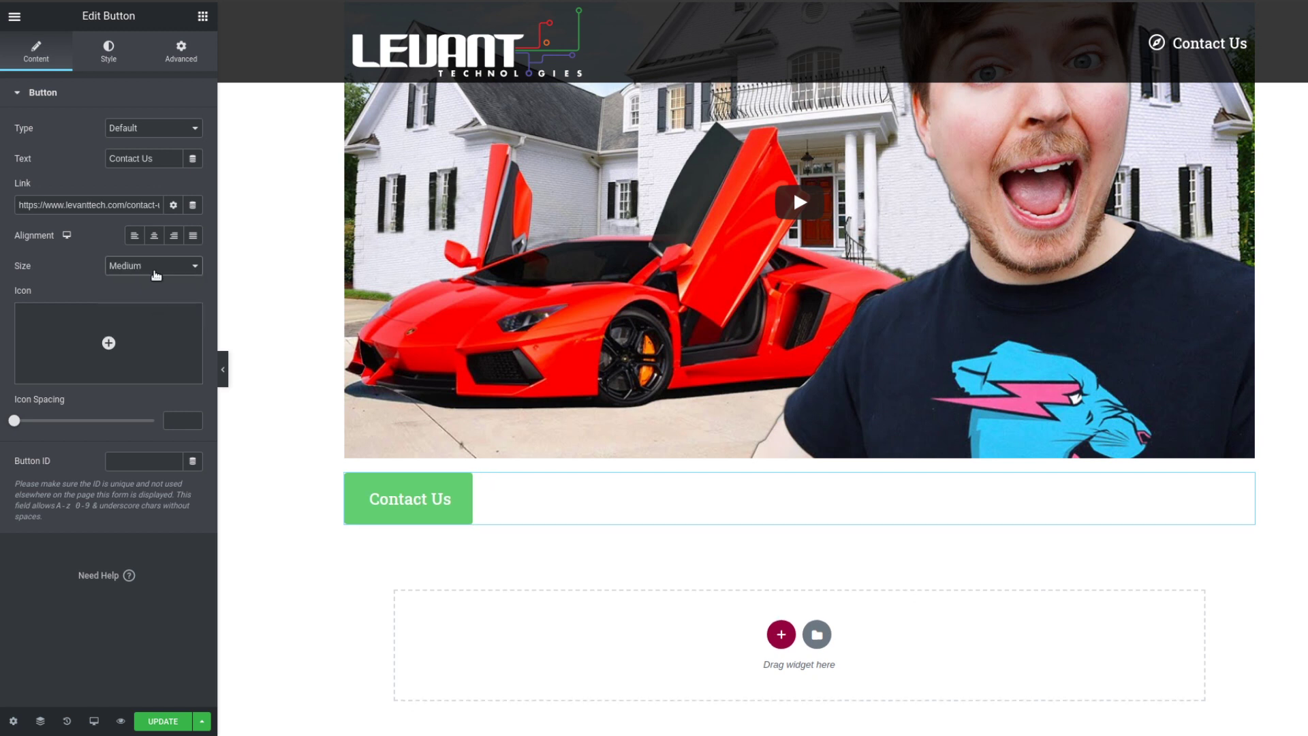
pyautogui.click(154, 265)
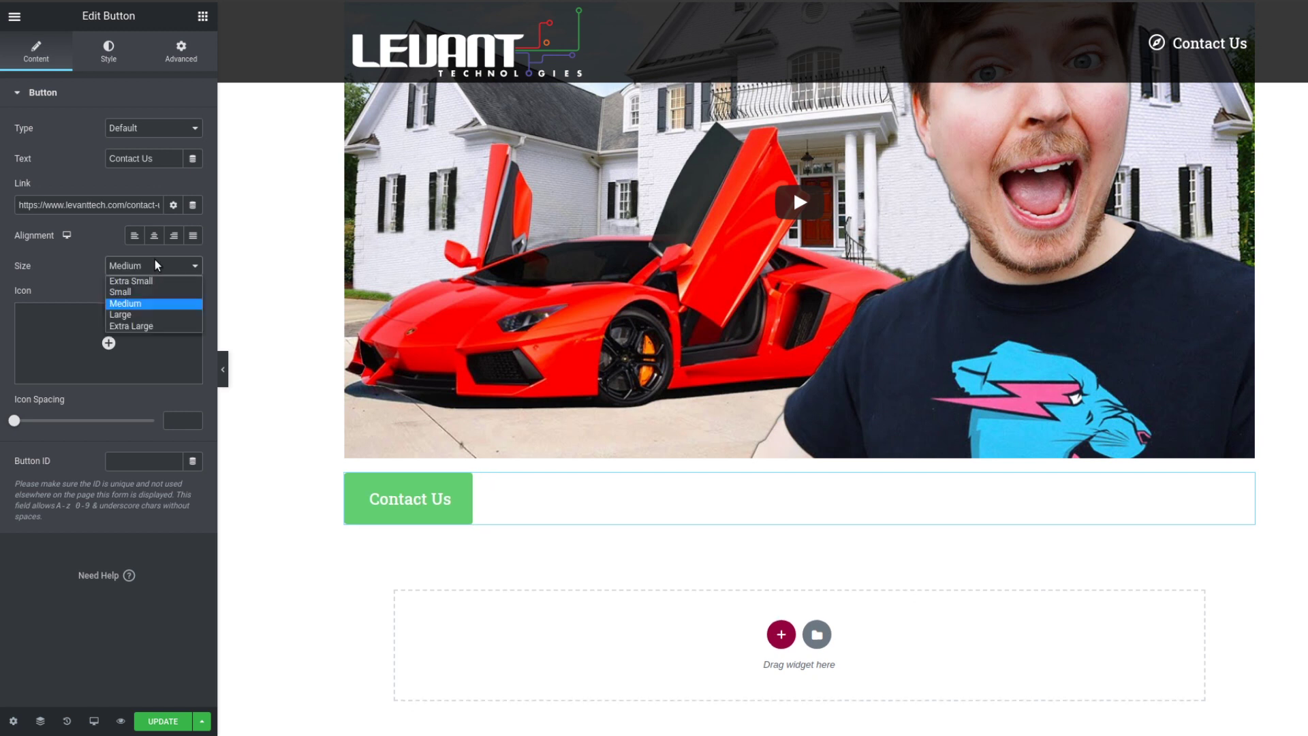
pyautogui.click(150, 305)
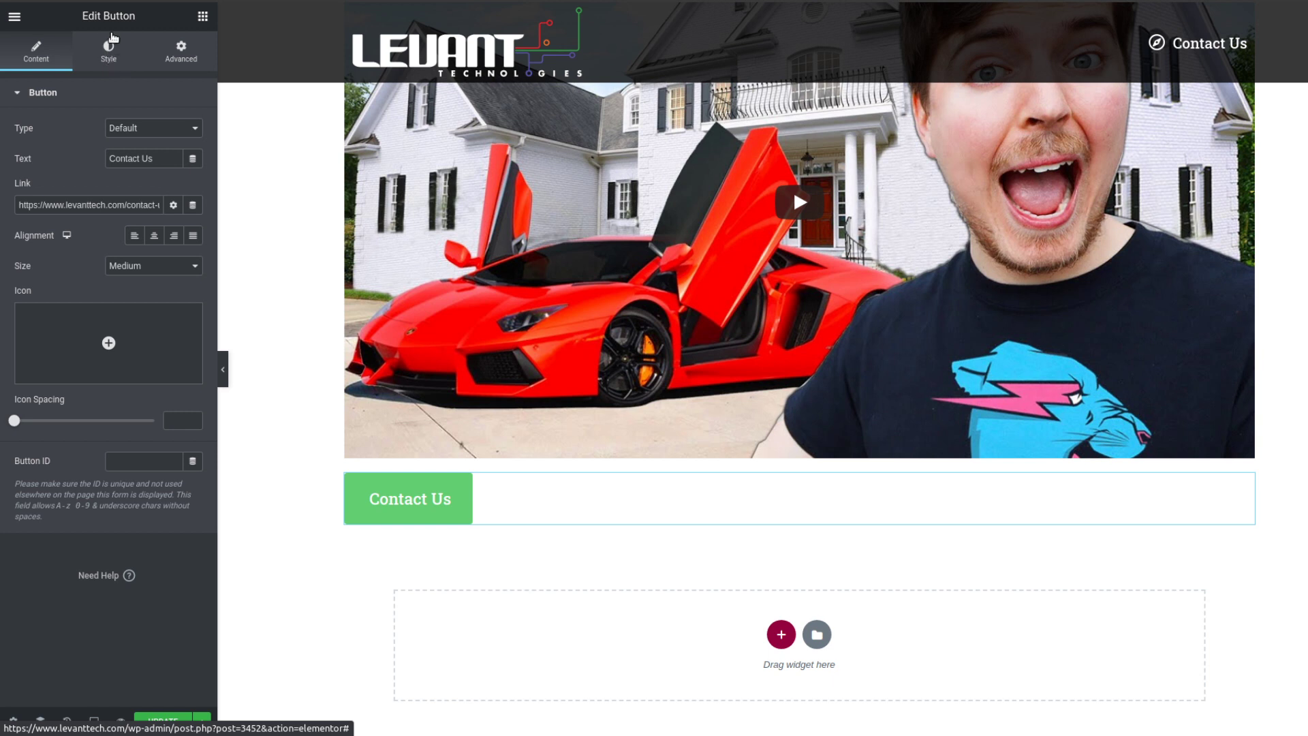
# Step: Reopen the Contact Us button's style settings and change its background color to dark red #D12222
pyautogui.click(202, 16)
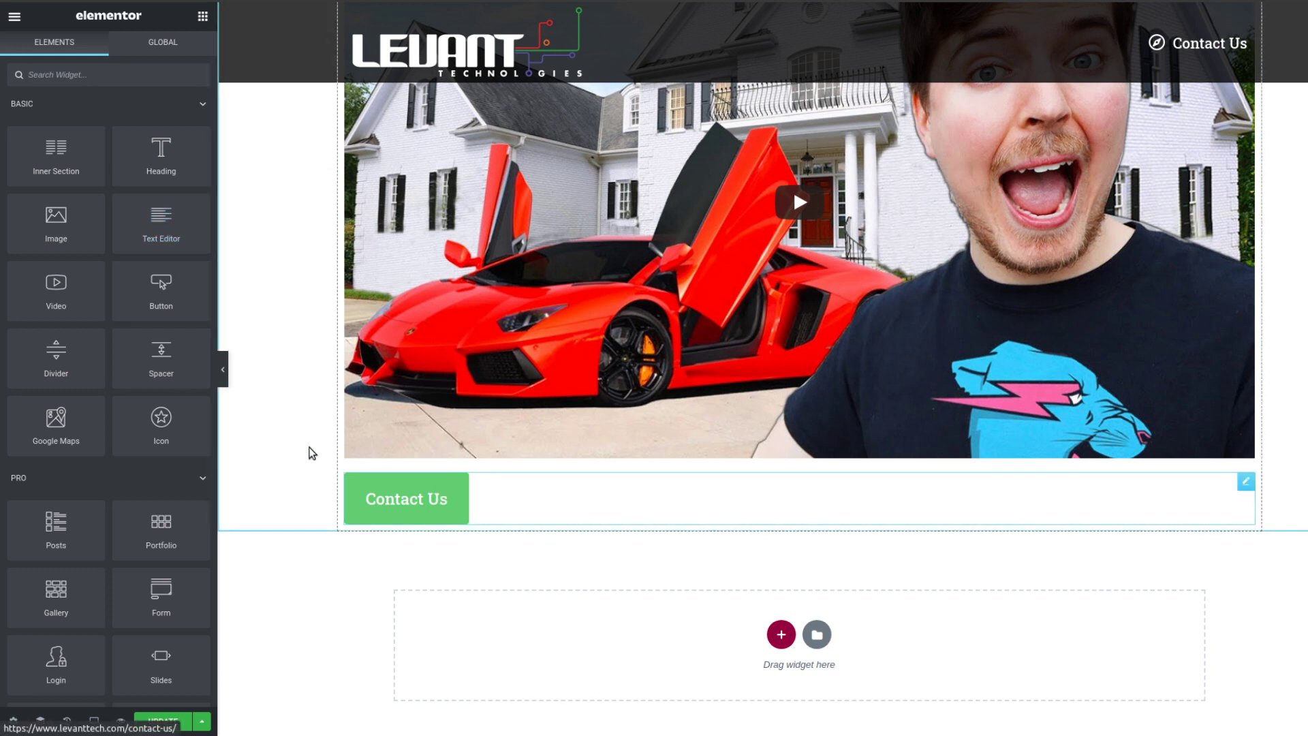
pyautogui.rightClick(416, 513)
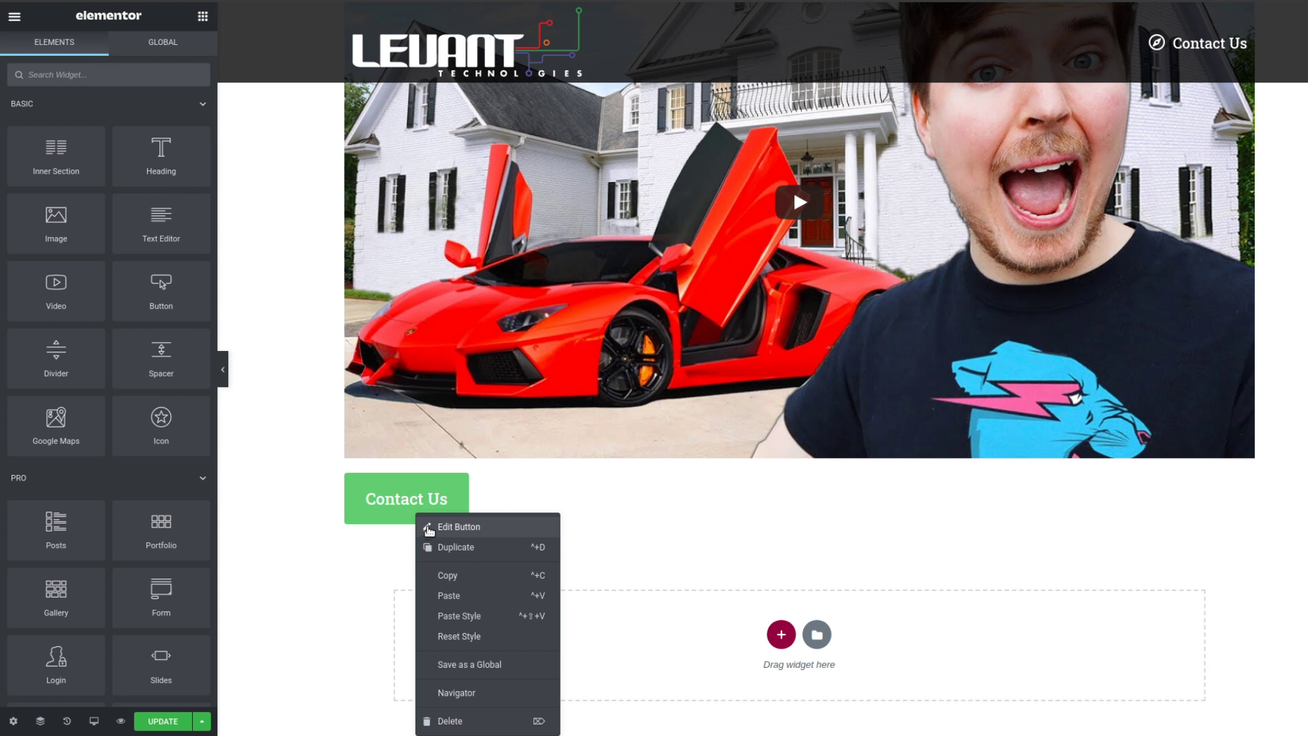
pyautogui.click(429, 528)
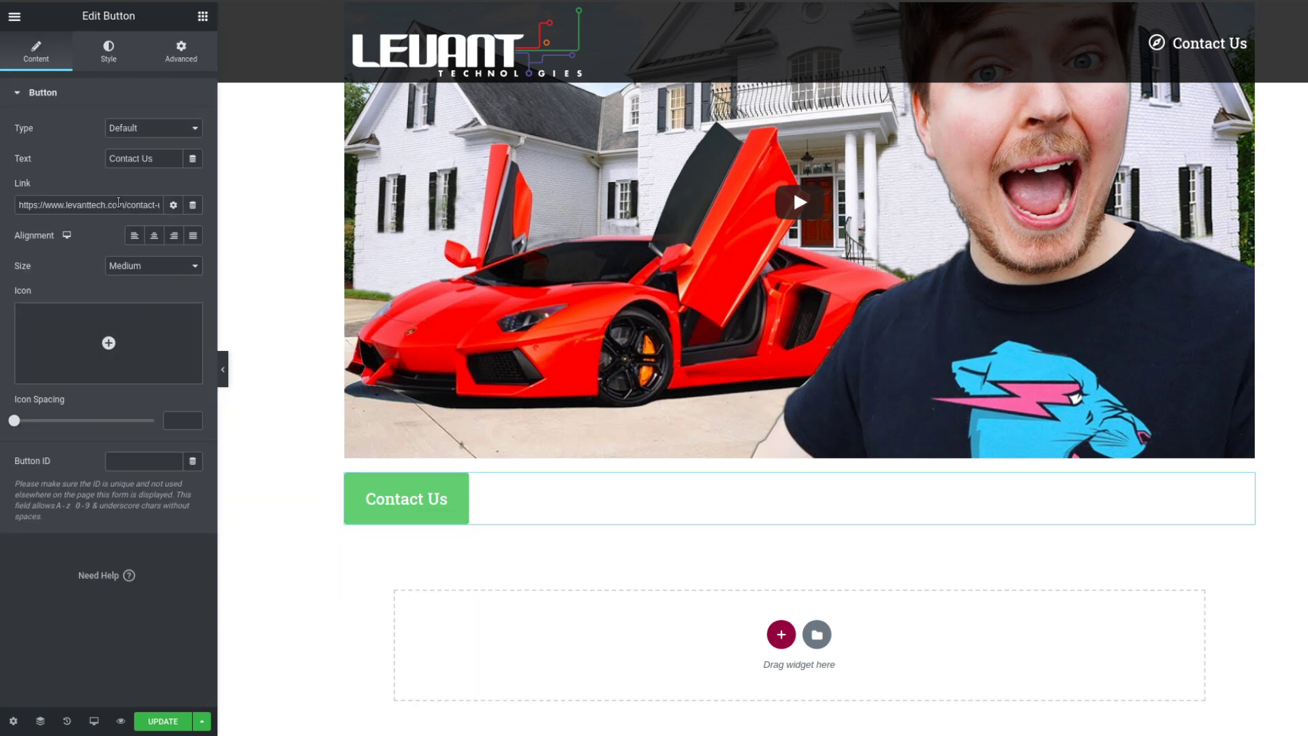
pyautogui.click(106, 65)
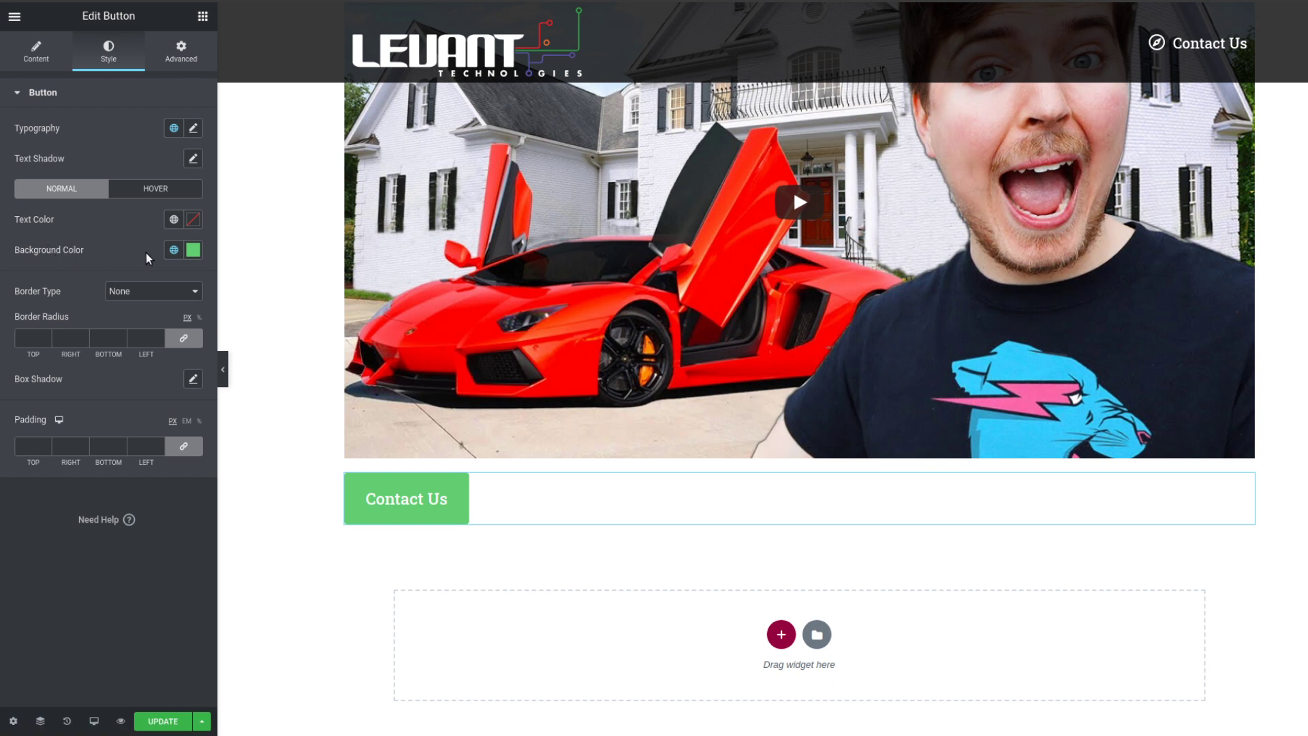
pyautogui.click(193, 249)
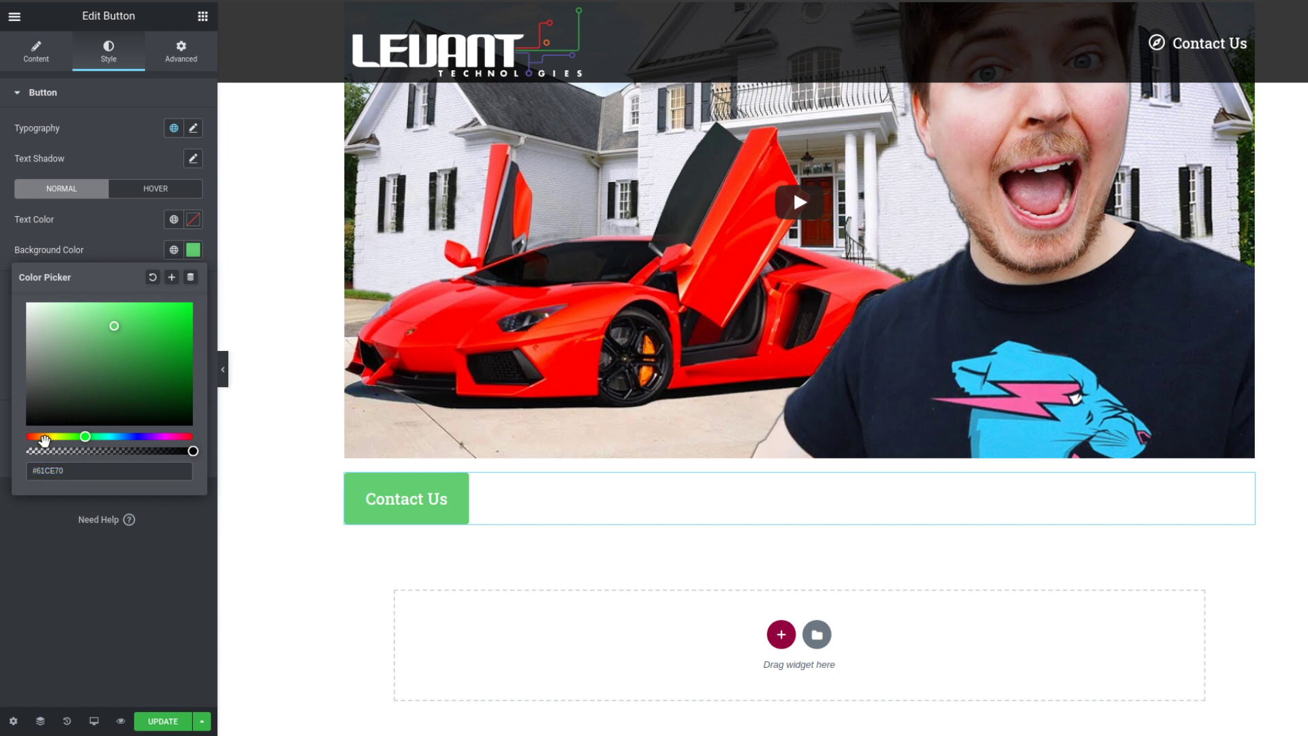
pyautogui.moveTo(43, 439); pyautogui.dragTo(14, 437)
pyautogui.click(168, 316)
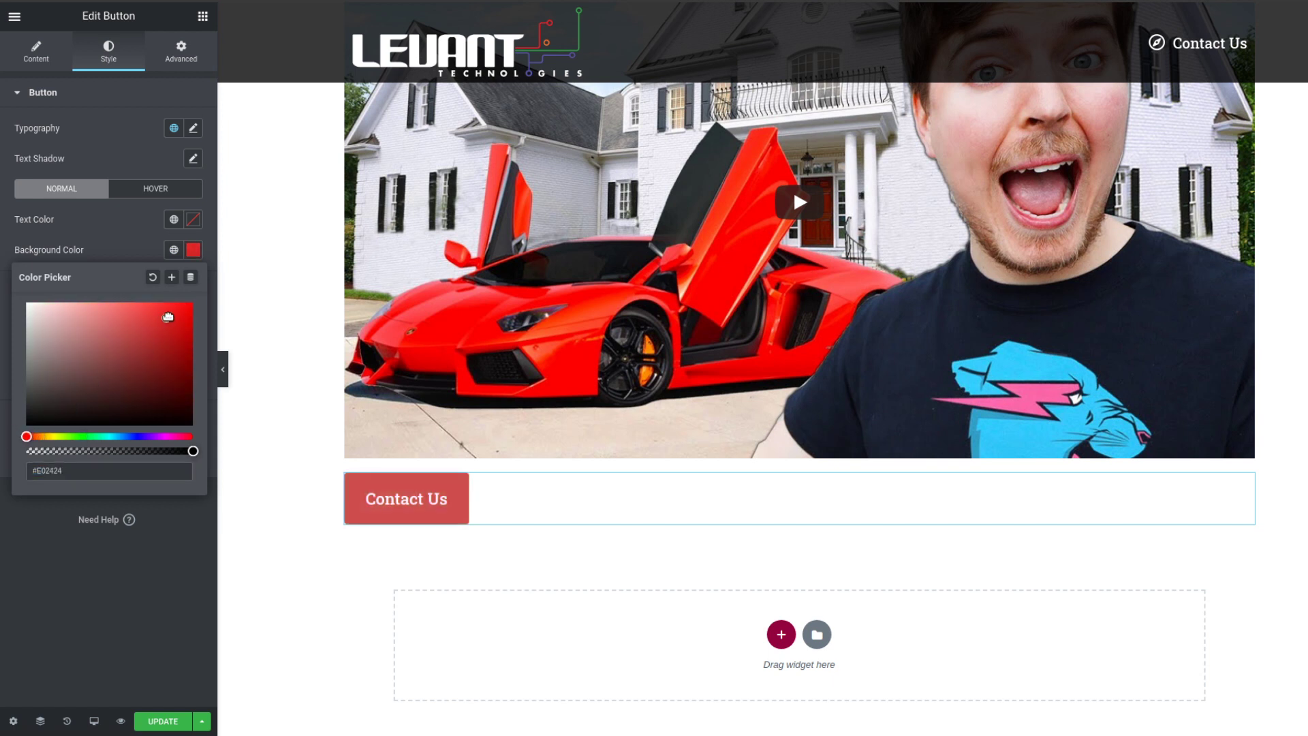
pyautogui.moveTo(168, 317)
pyautogui.mouseDown()
pyautogui.moveTo(145, 320)
pyautogui.moveTo(169, 315)
pyautogui.moveTo(168, 337)
pyautogui.moveTo(181, 307)
pyautogui.mouseUp()
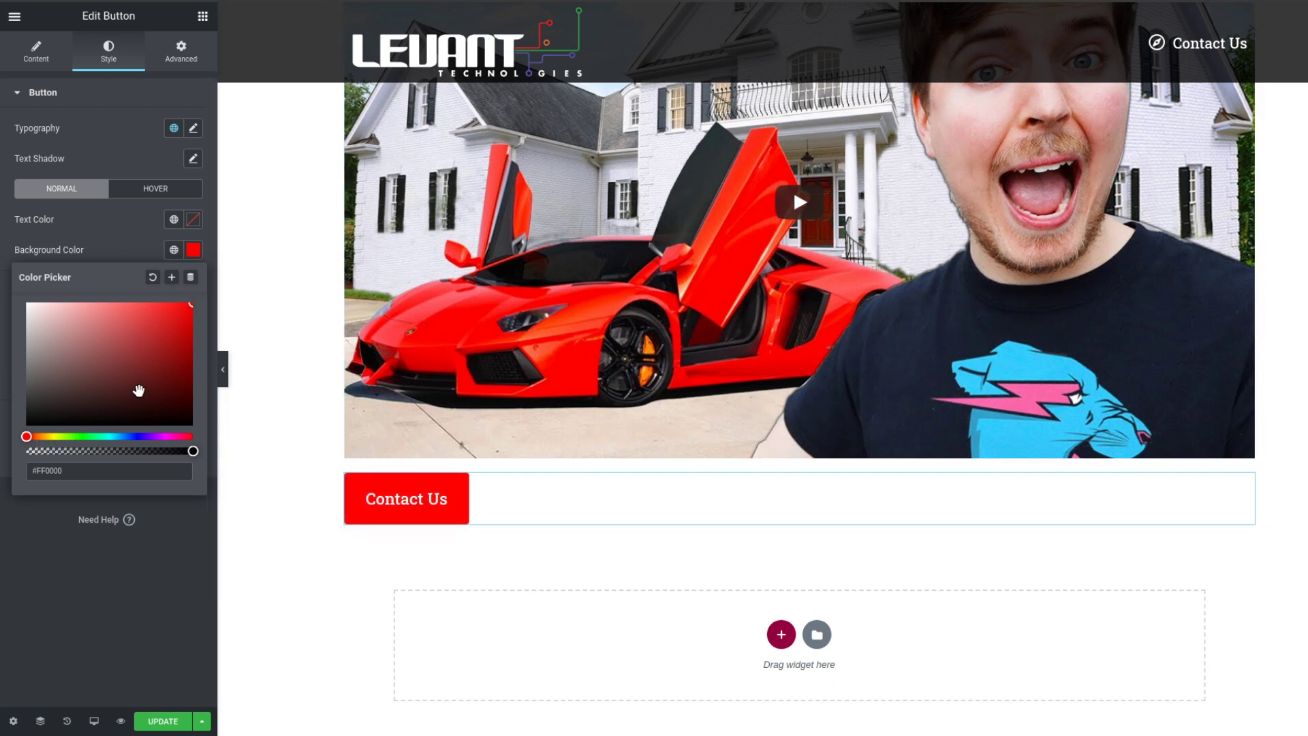
pyautogui.click(119, 345)
pyautogui.moveTo(119, 345); pyautogui.dragTo(166, 325)
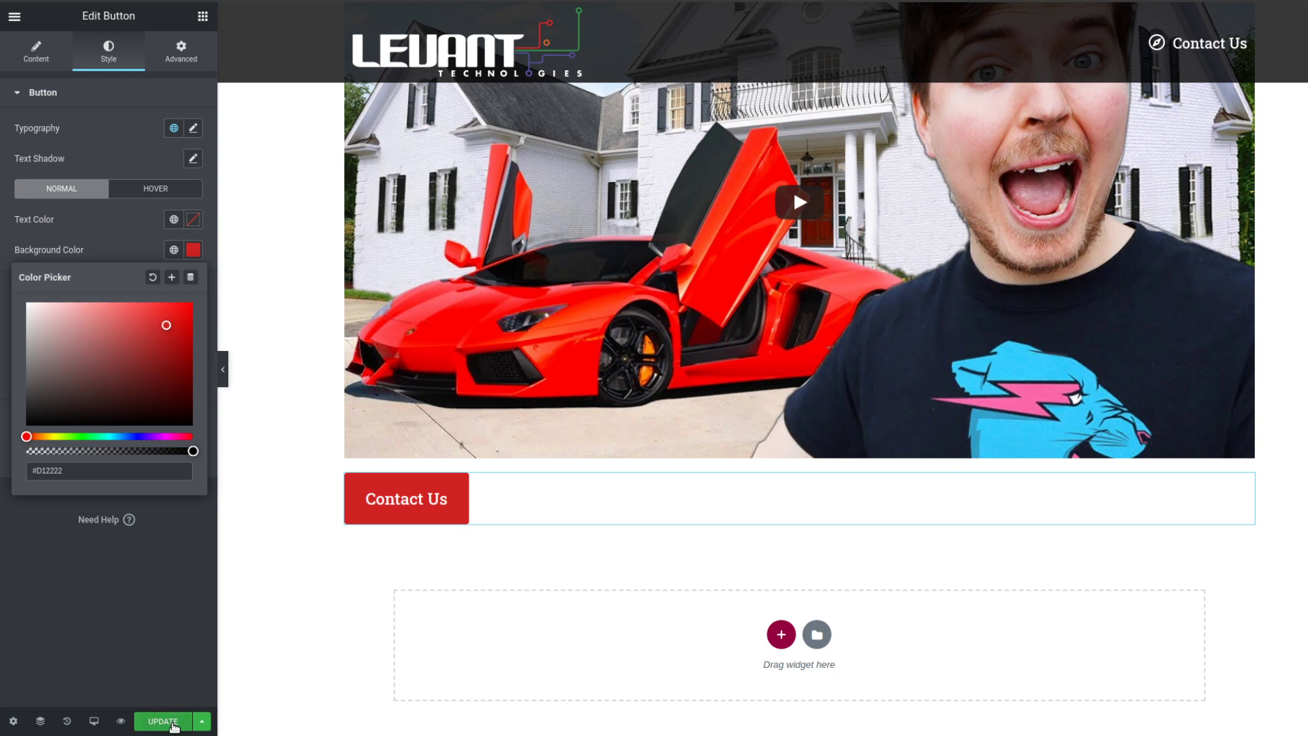
pyautogui.click(128, 221)
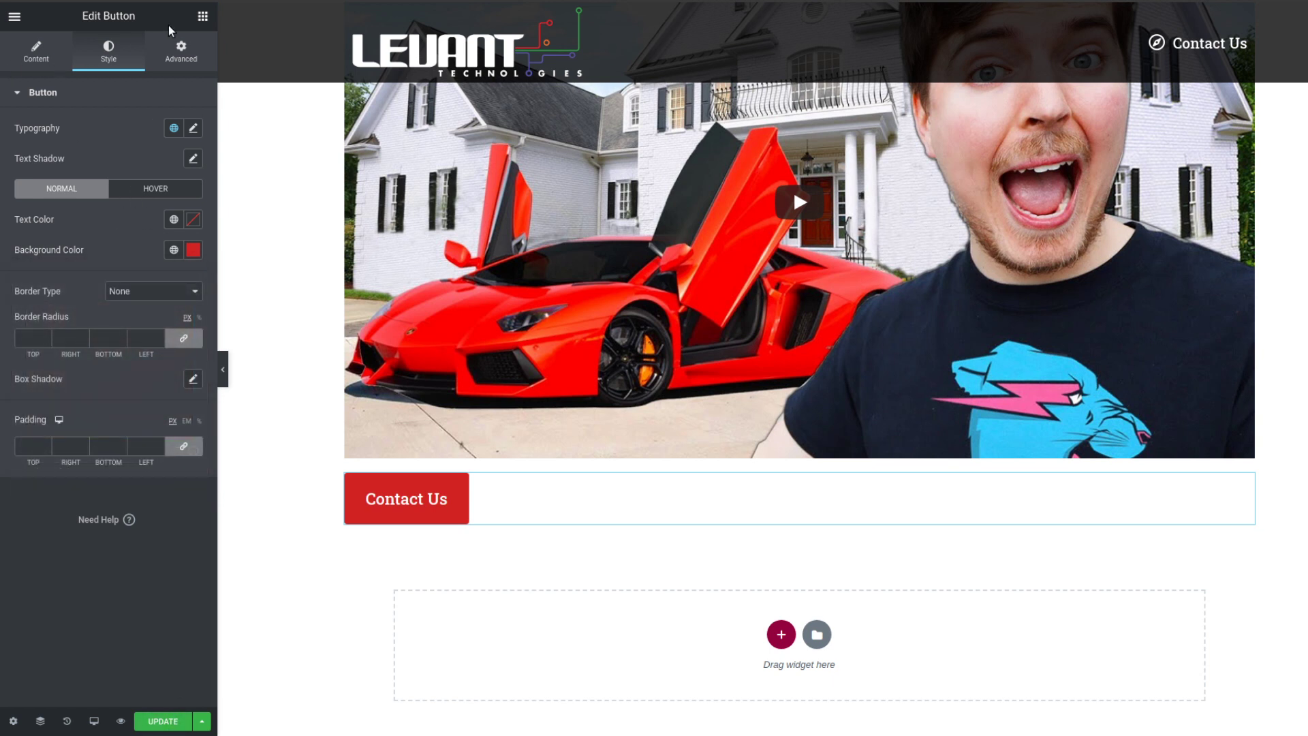
# Step: Add a Divider widget between the video and the Contact Us button and another between the text paragraphs and the video
pyautogui.click(200, 17)
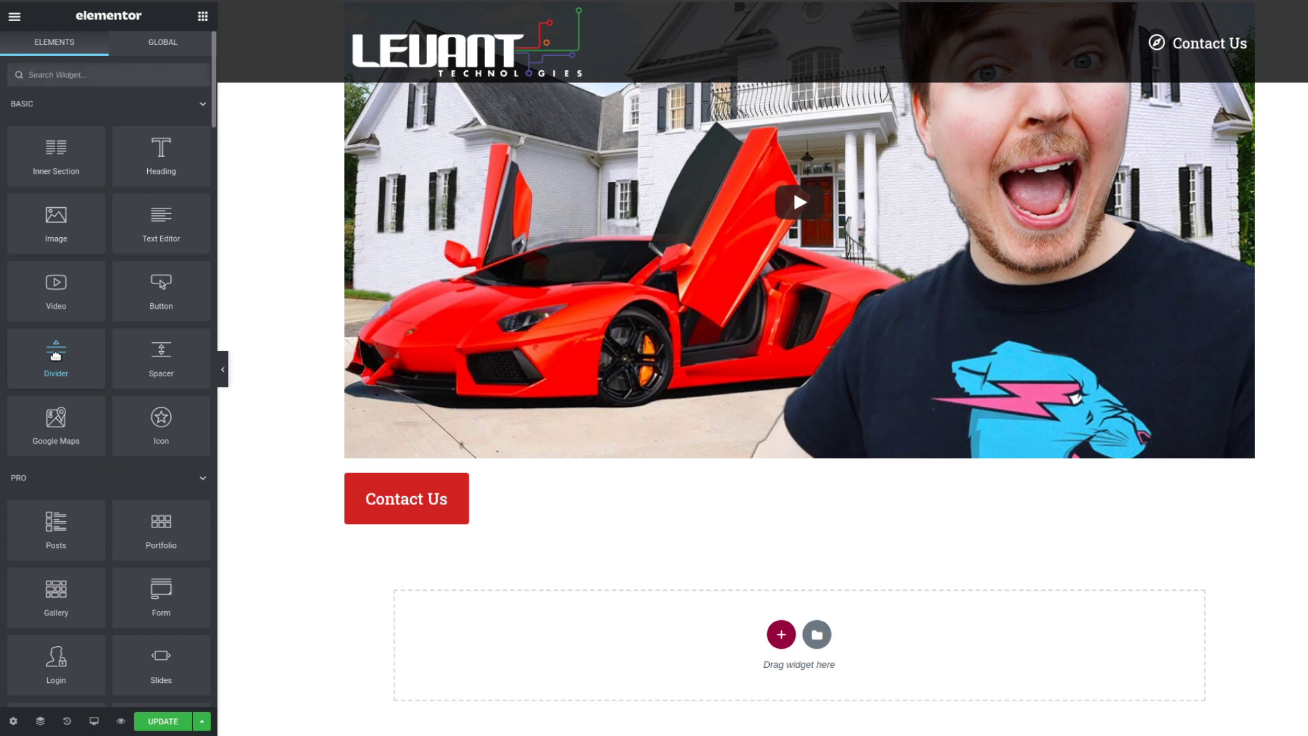
pyautogui.moveTo(56, 356); pyautogui.dragTo(427, 476)
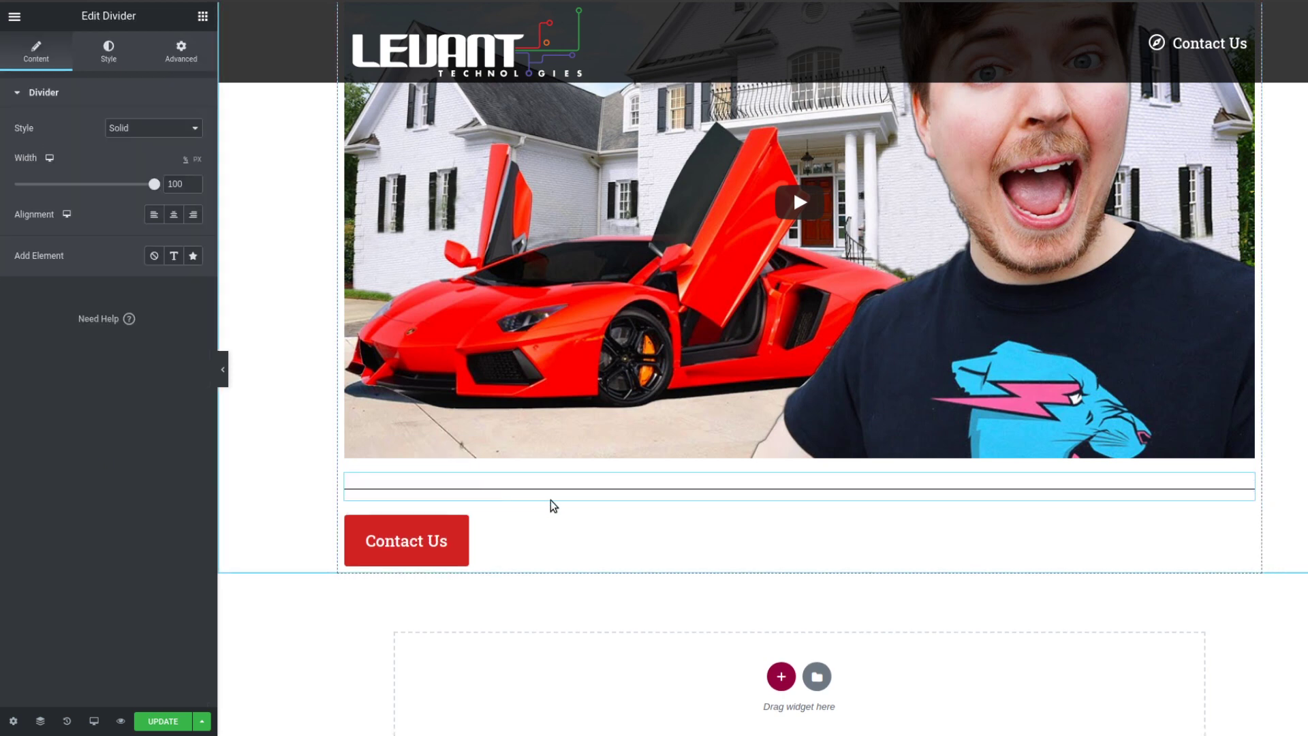
pyautogui.scroll(5, 380, 230)
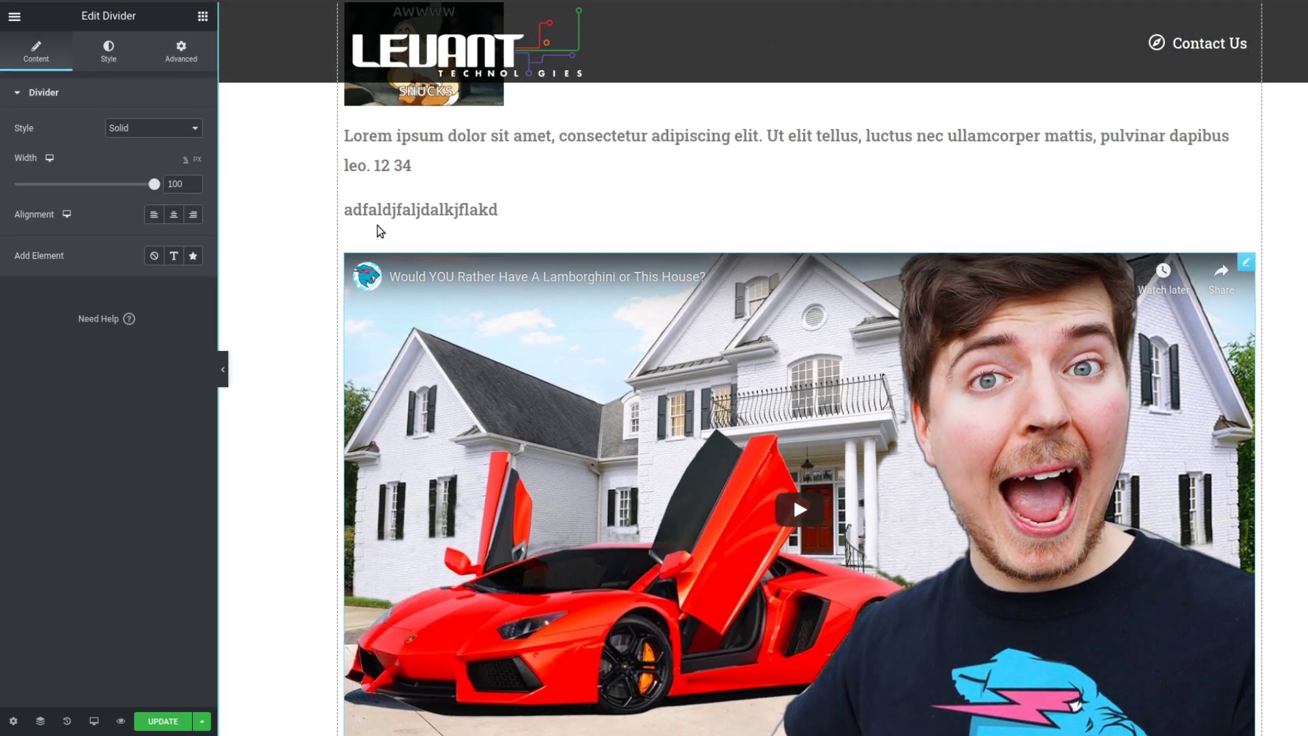
pyautogui.click(203, 15)
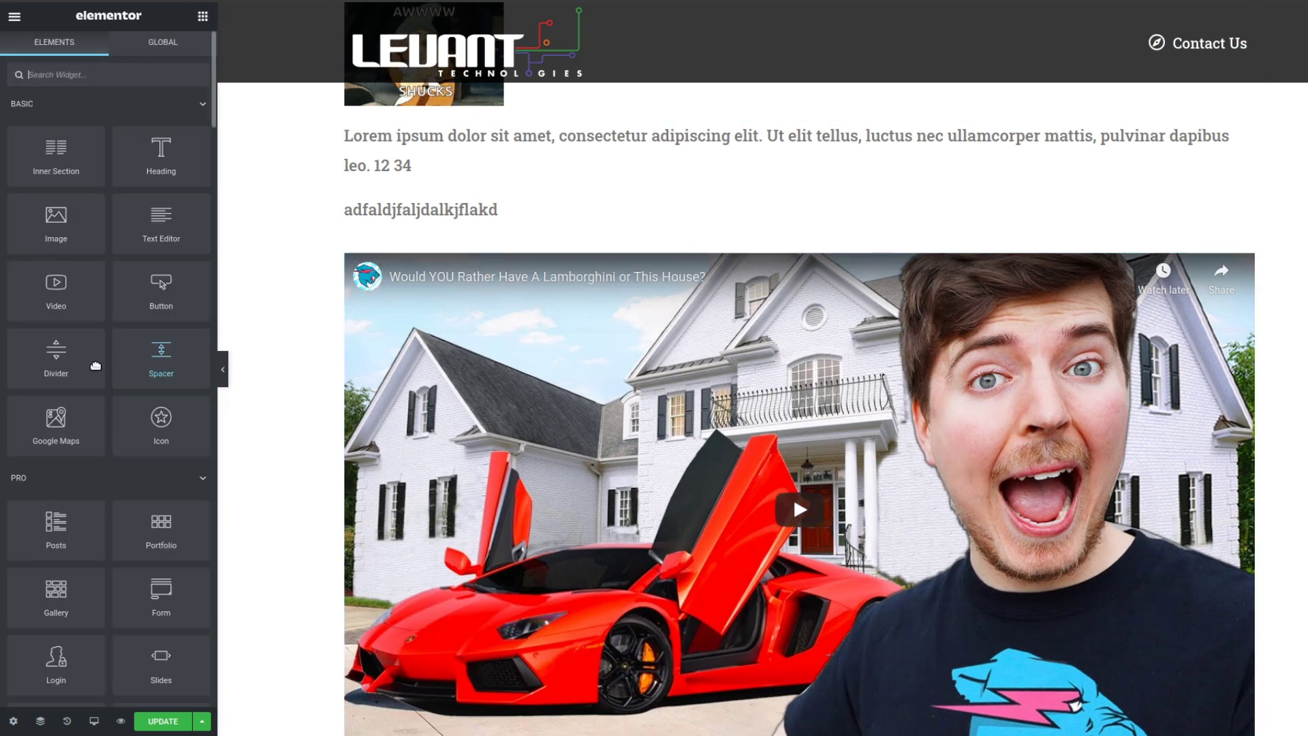
pyautogui.moveTo(59, 353); pyautogui.dragTo(461, 257)
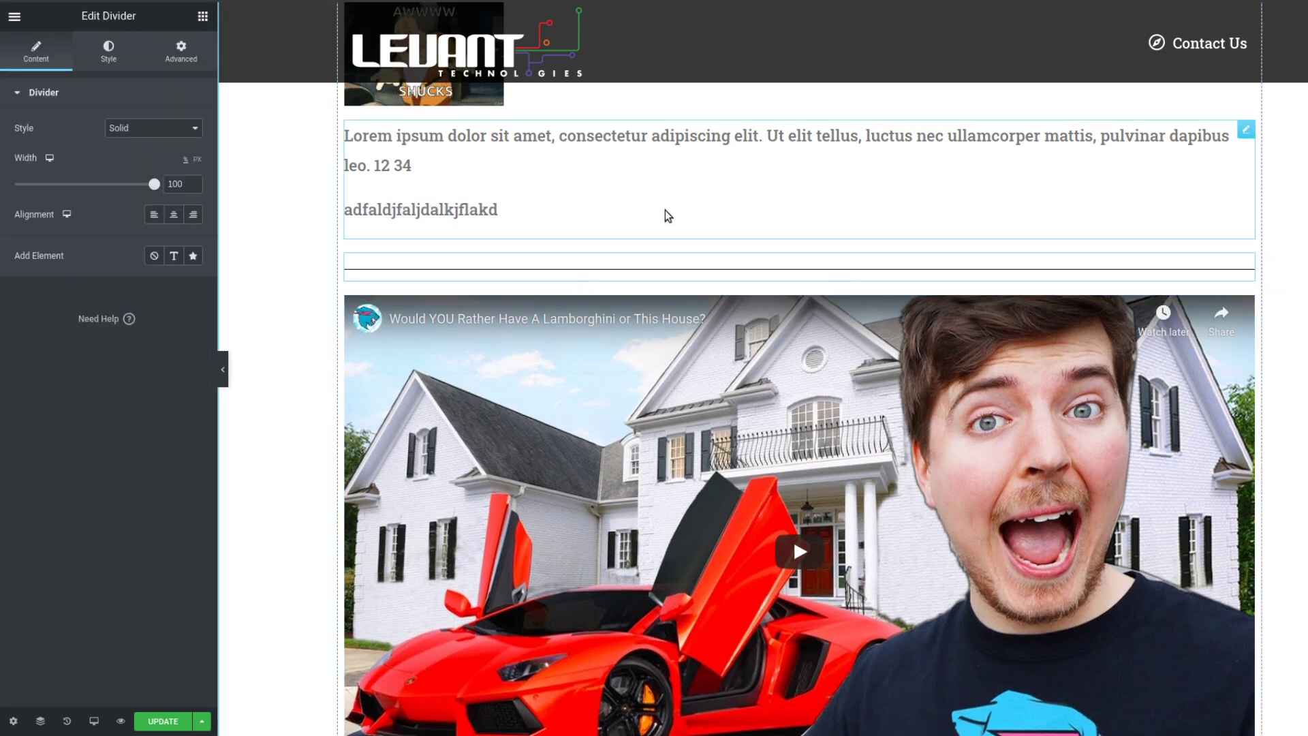
# Step: Add a Spacer widget between the upper divider and the video and set its space to 32 px
pyautogui.scroll(-4, 664, 214)
pyautogui.scroll(-3, 664, 220)
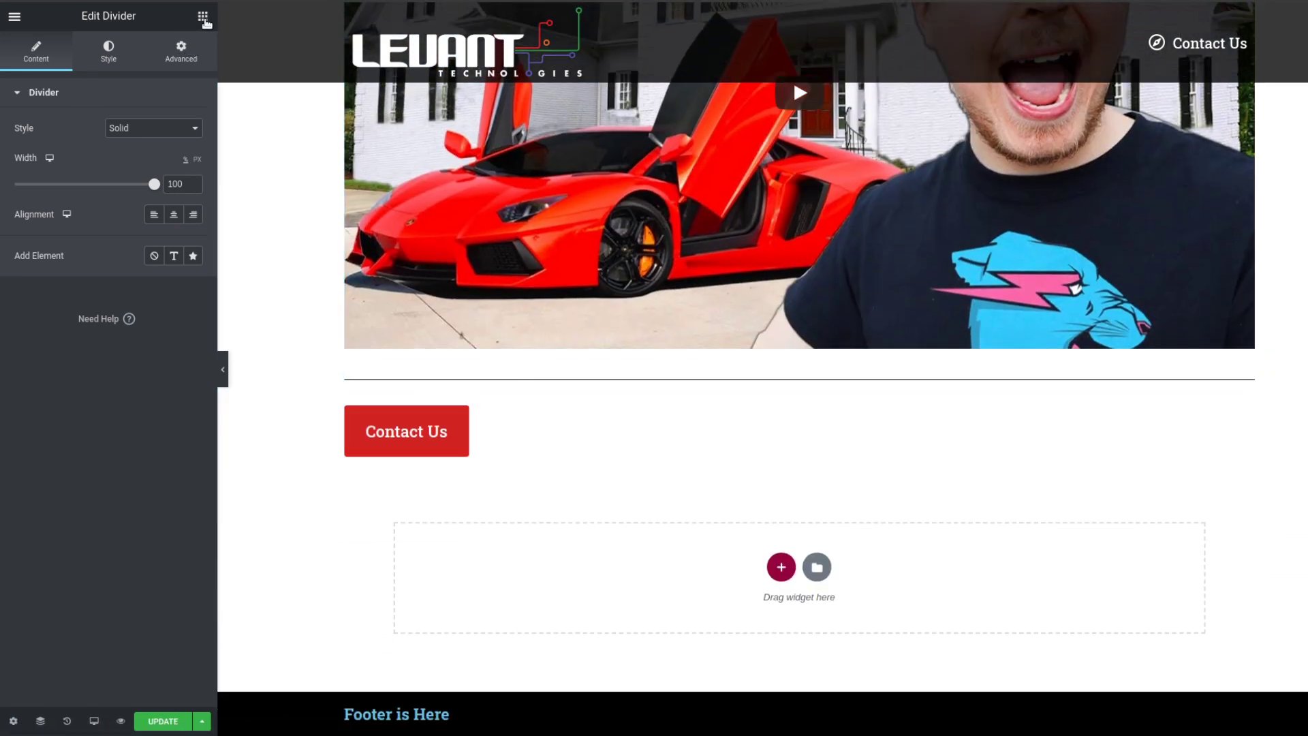
pyautogui.scroll(4, 551, 312)
pyautogui.scroll(5, 550, 311)
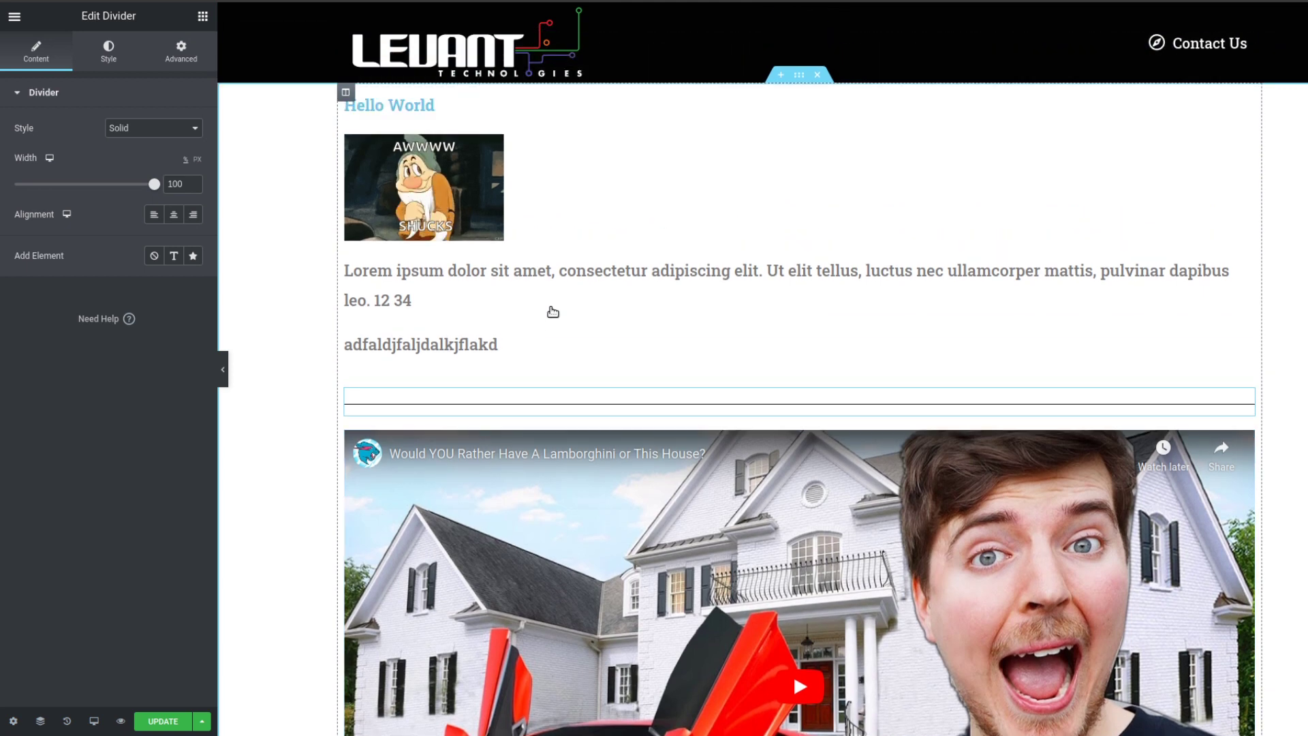
pyautogui.scroll(-9, 538, 300)
pyautogui.click(202, 16)
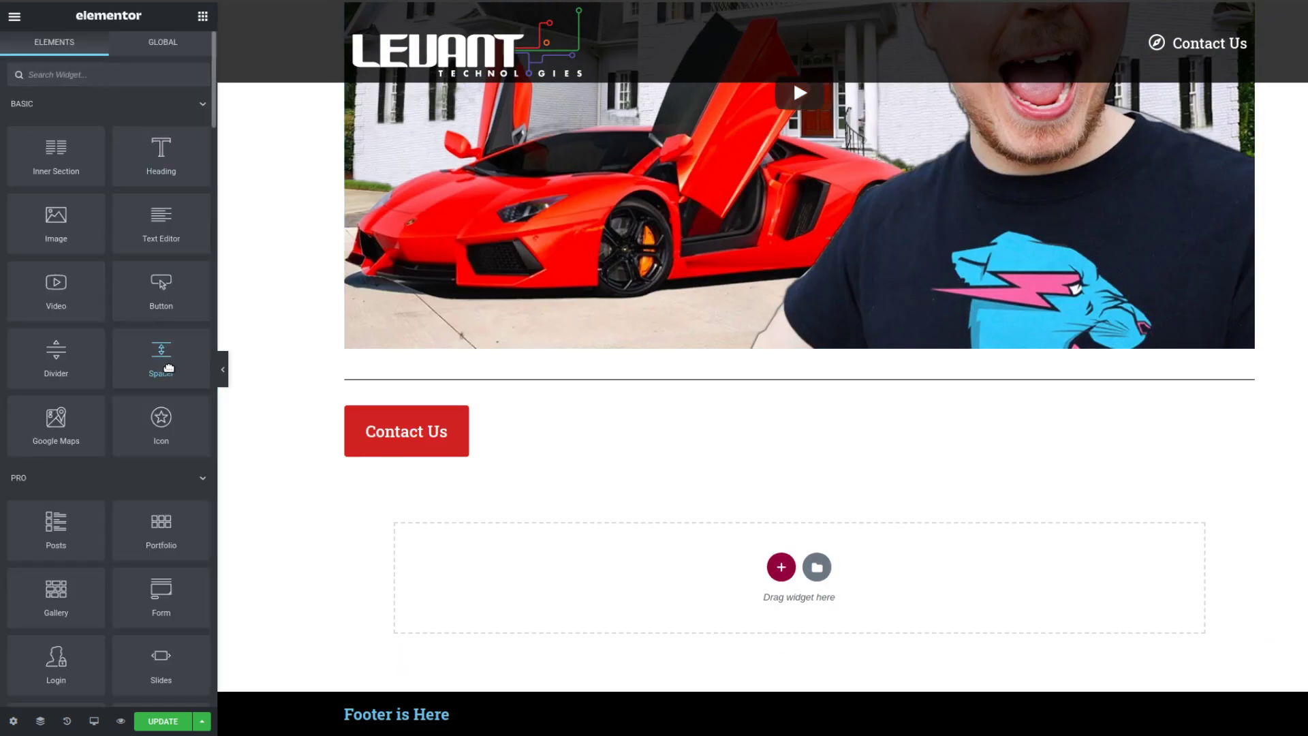
pyautogui.scroll(7, 547, 349)
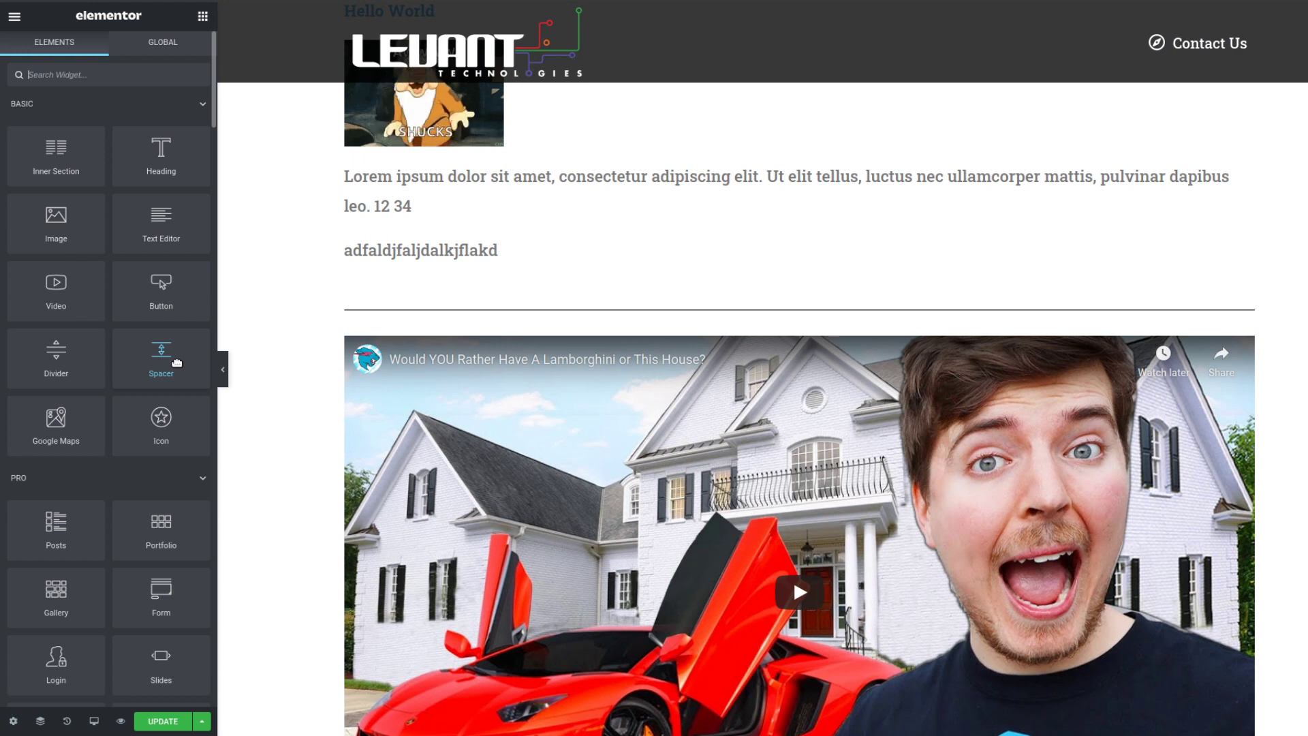
pyautogui.moveTo(171, 357); pyautogui.dragTo(371, 337)
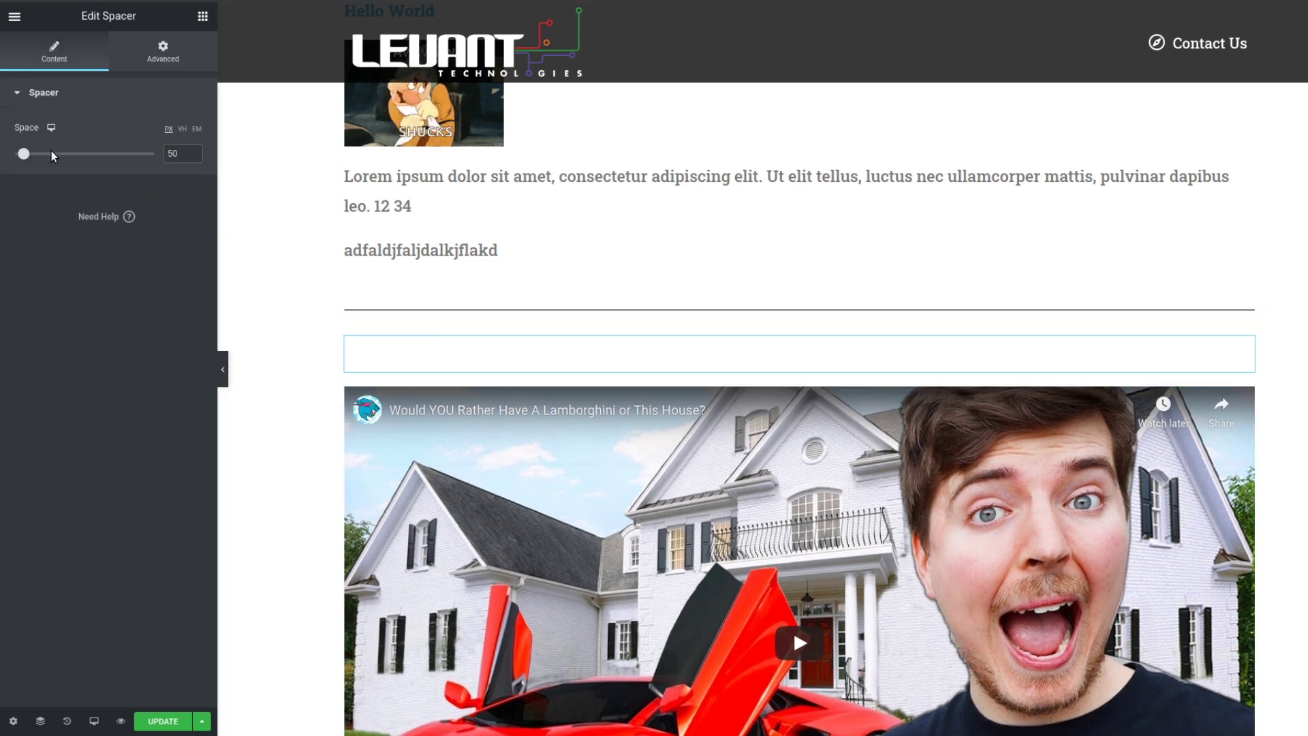
pyautogui.moveTo(24, 154)
pyautogui.mouseDown()
pyautogui.moveTo(53, 154)
pyautogui.moveTo(19, 151)
pyautogui.mouseUp()
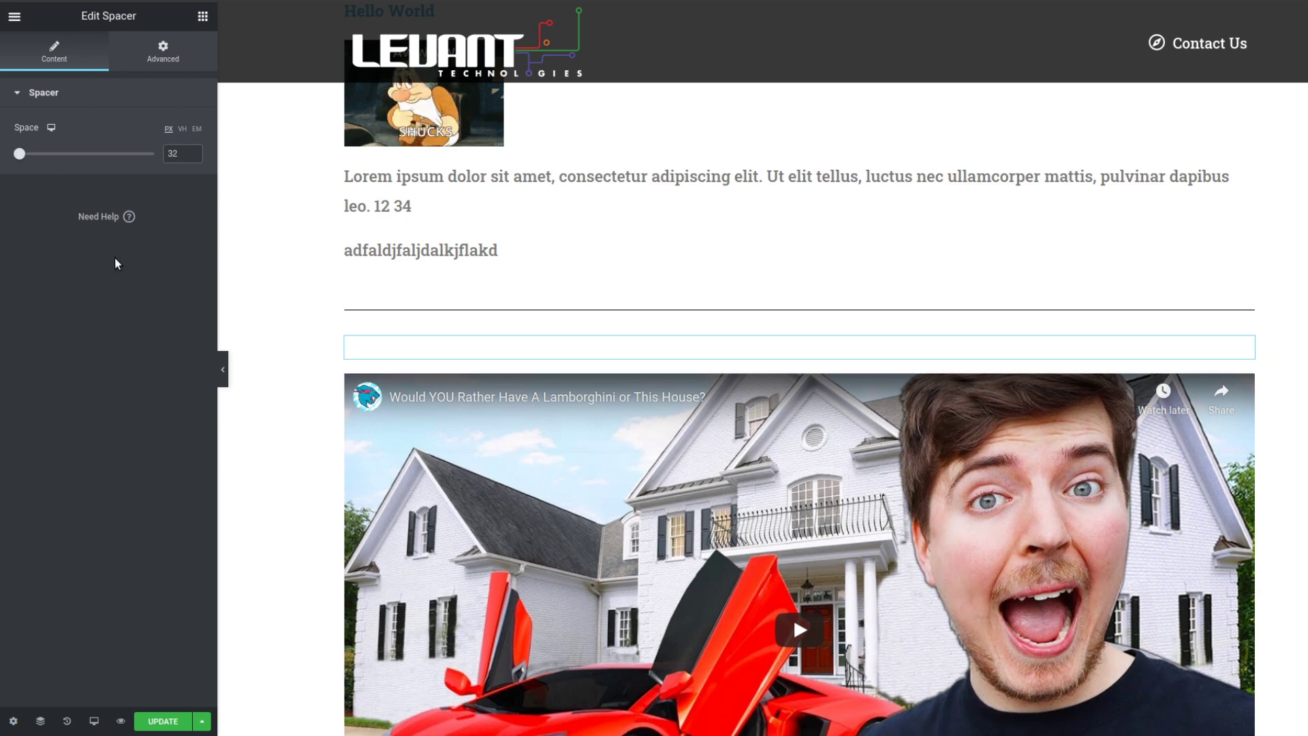
# Step: Add another Spacer widget between the video and the lower divider, set its space to 38 px, and return to the widget list
pyautogui.scroll(-5, 444, 272)
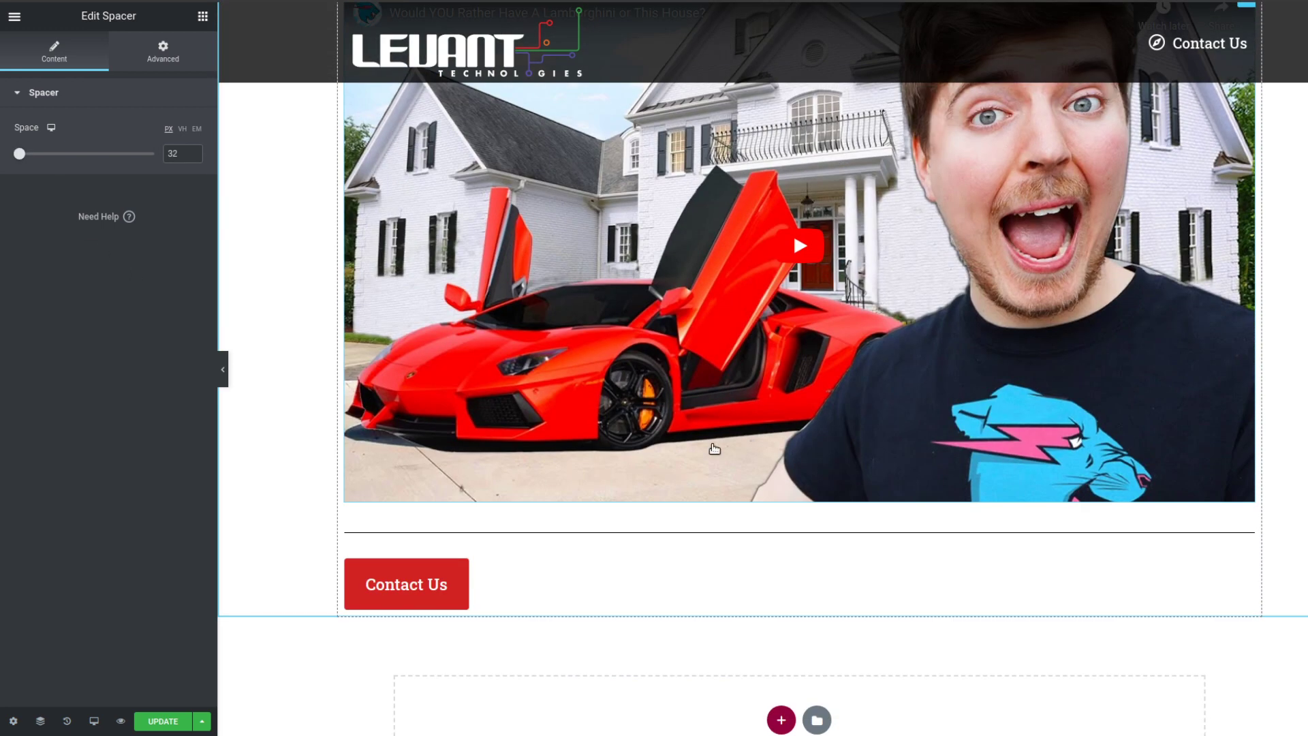
pyautogui.scroll(-1, 706, 390)
pyautogui.scroll(-1, 686, 346)
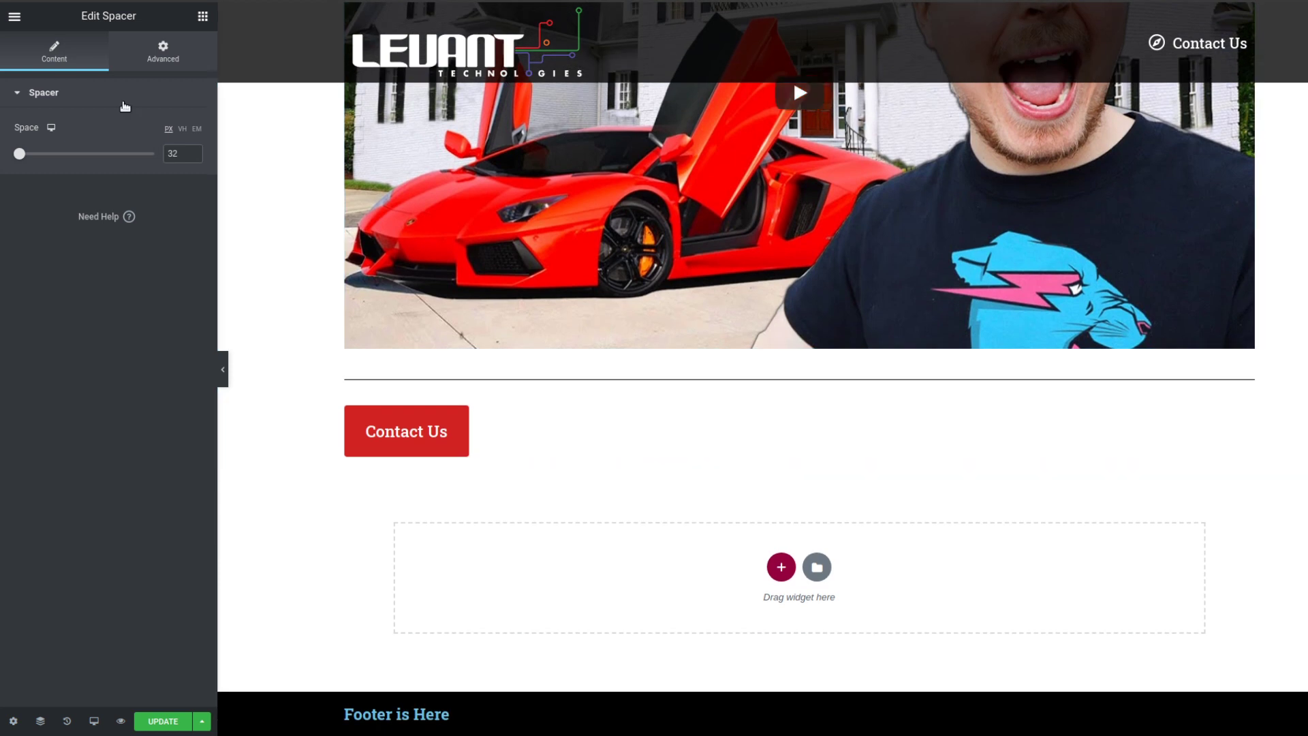
pyautogui.click(202, 17)
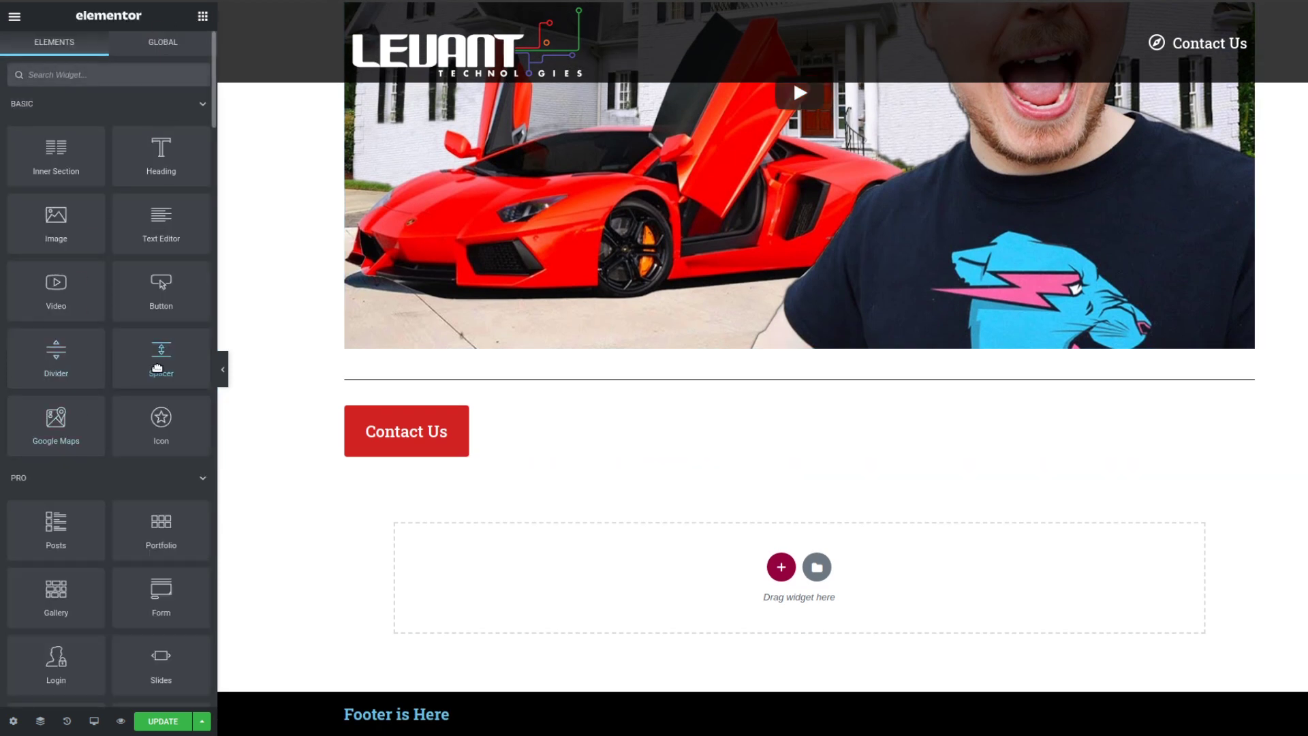
pyautogui.moveTo(157, 368); pyautogui.dragTo(443, 370)
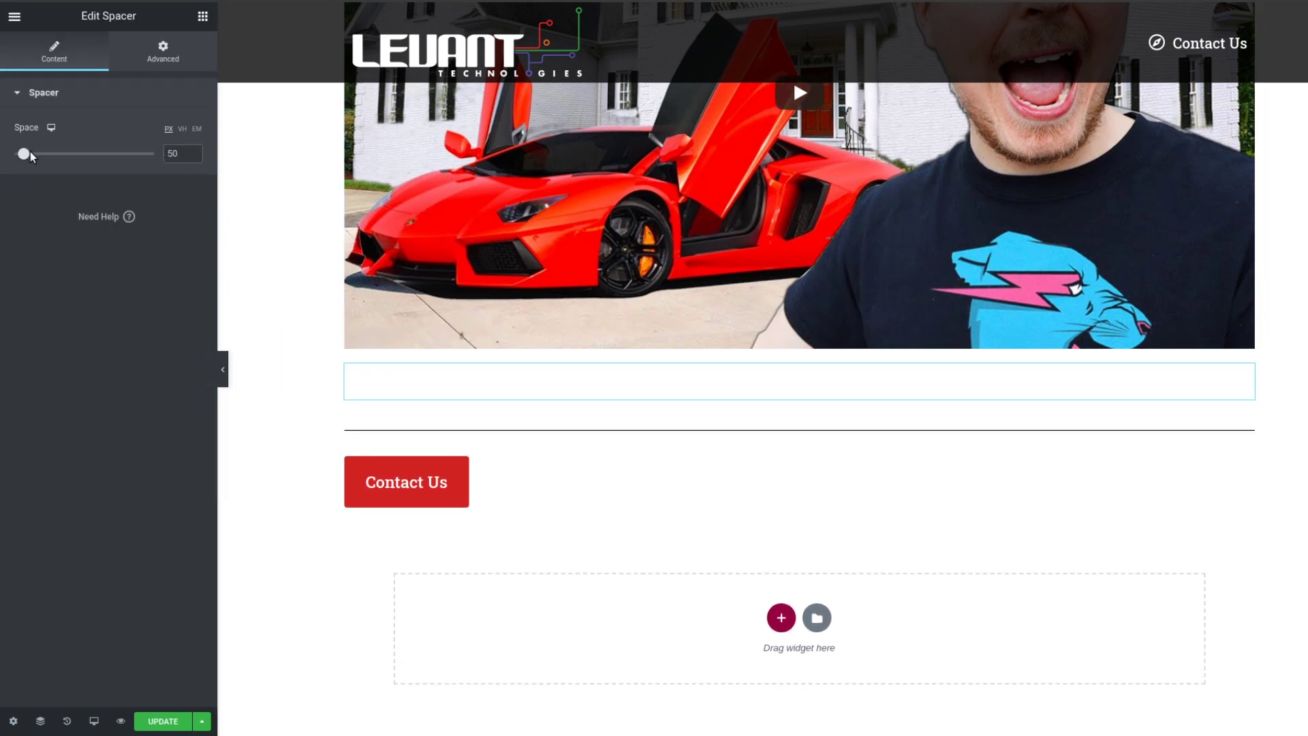
pyautogui.moveTo(24, 155); pyautogui.dragTo(22, 141)
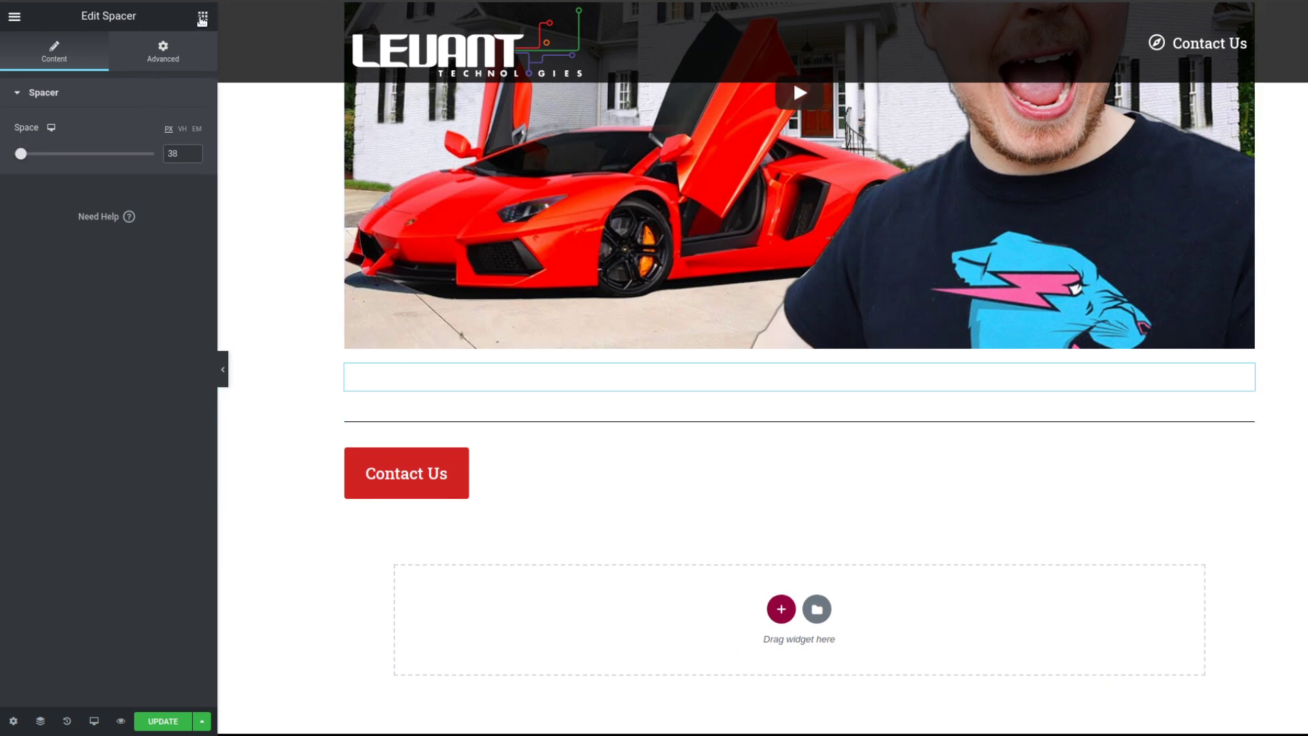
pyautogui.click(202, 17)
pyautogui.scroll(4, 879, 293)
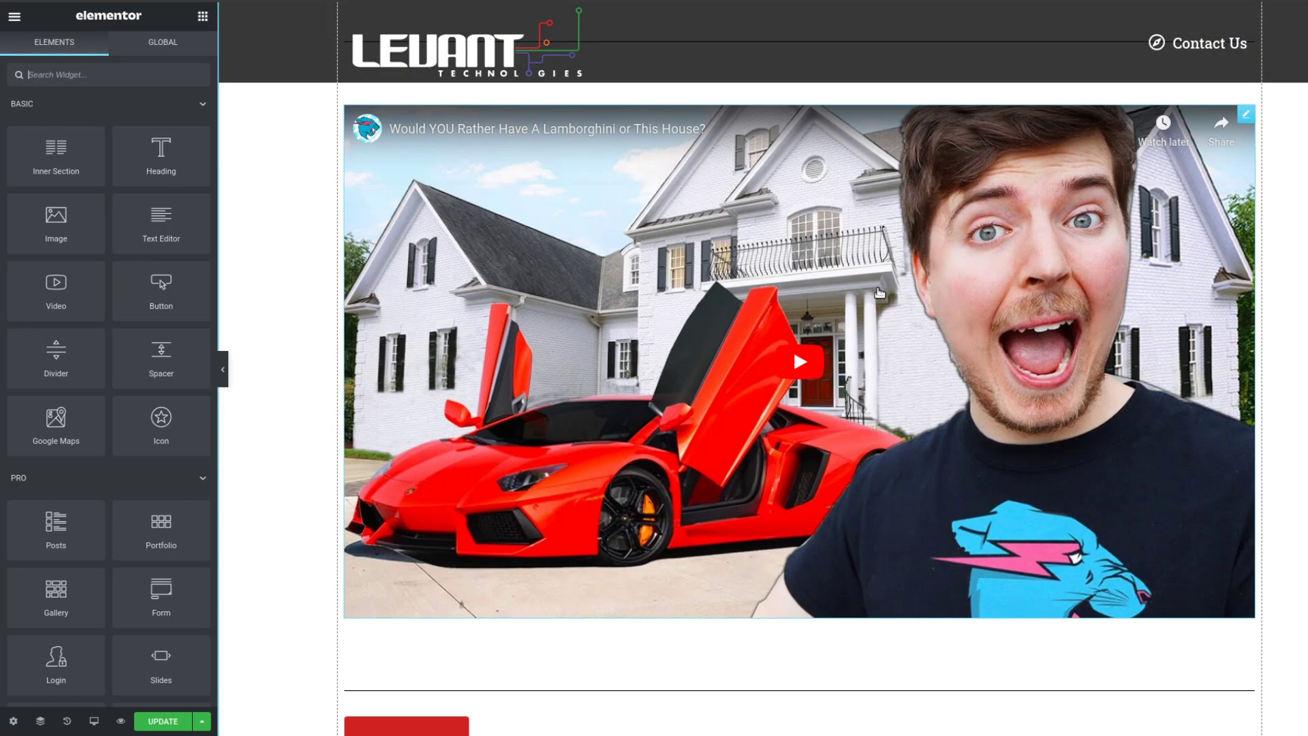
pyautogui.scroll(5, 879, 293)
pyautogui.scroll(-10, 756, 262)
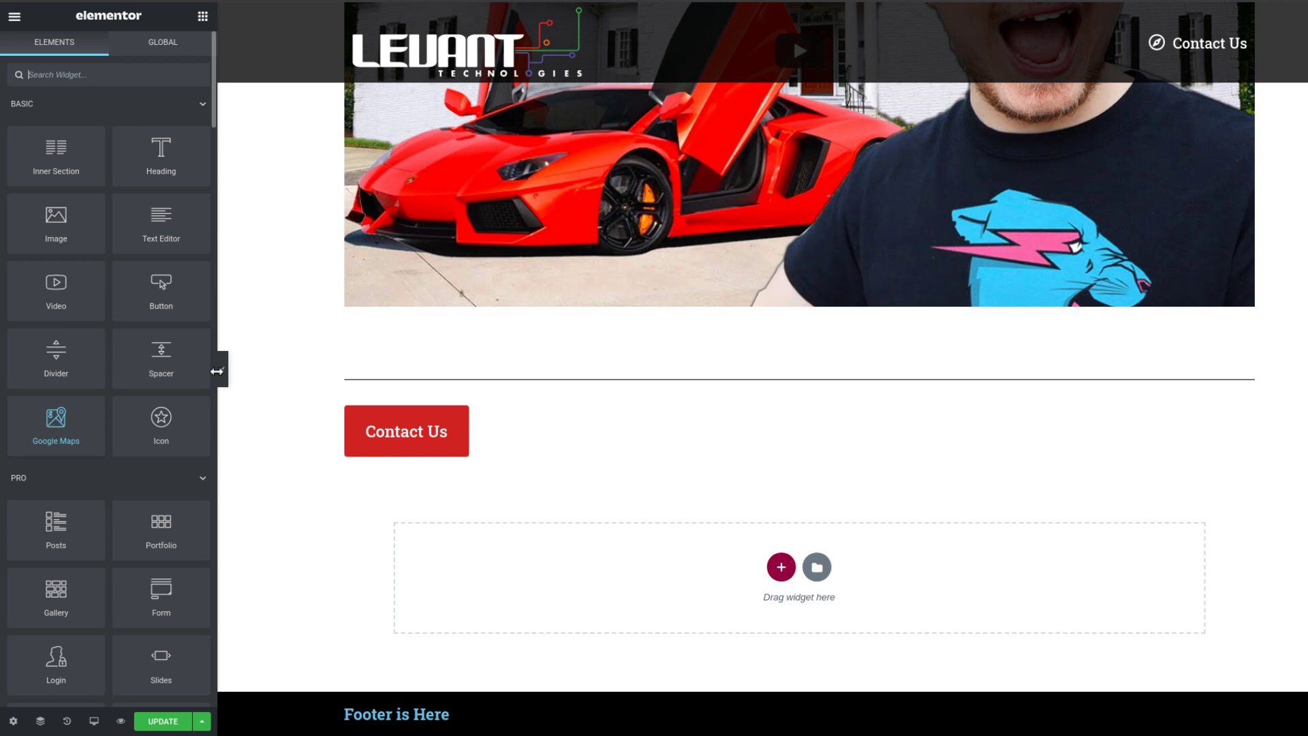
# Step: Add a Google Maps widget below the Contact Us button and set its location to "capital building, oklahoma city"
pyautogui.moveTo(48, 427); pyautogui.dragTo(475, 458)
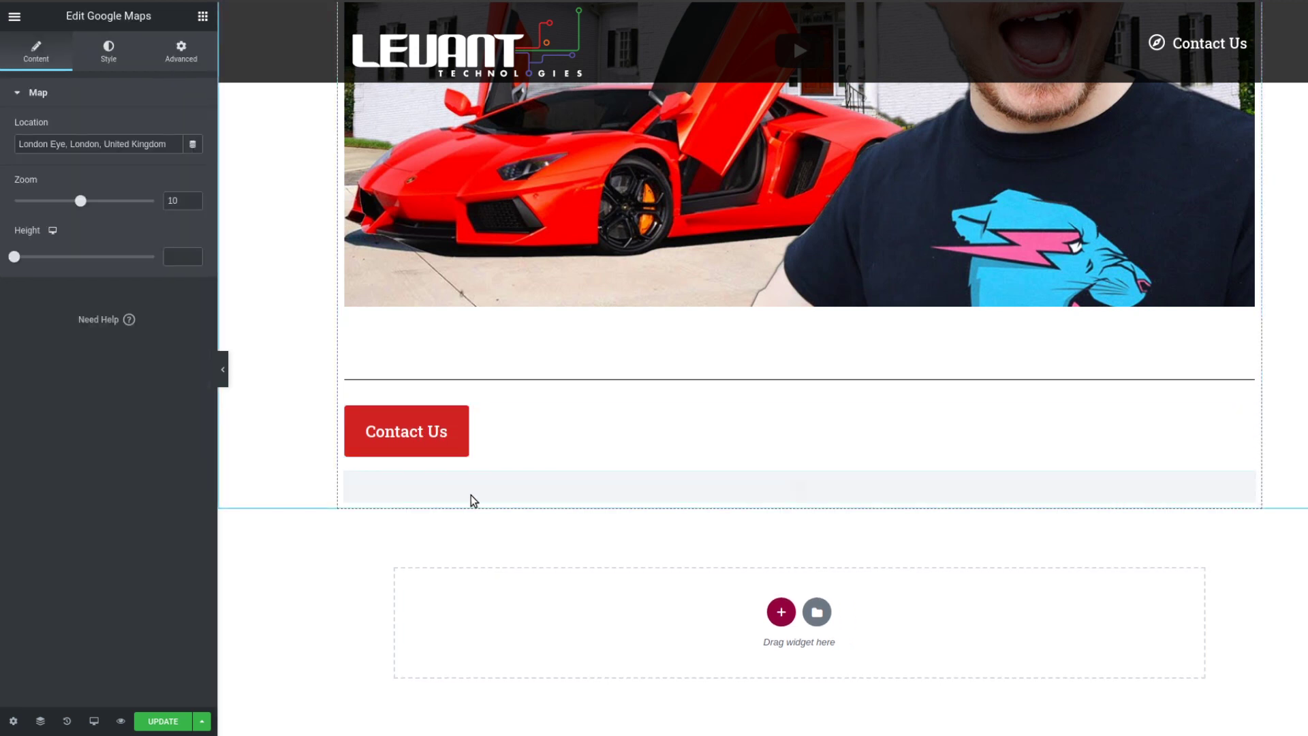
pyautogui.scroll(-2, 585, 476)
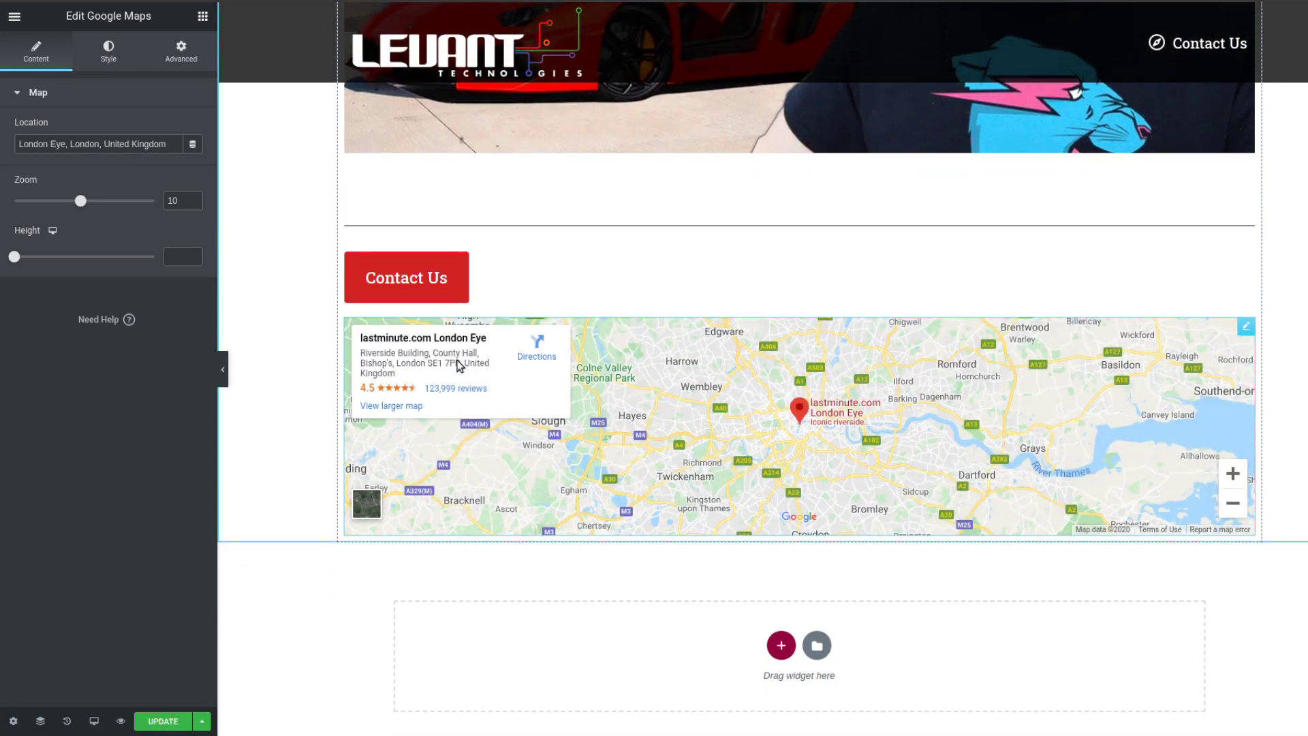
pyautogui.tripleClick(147, 149)
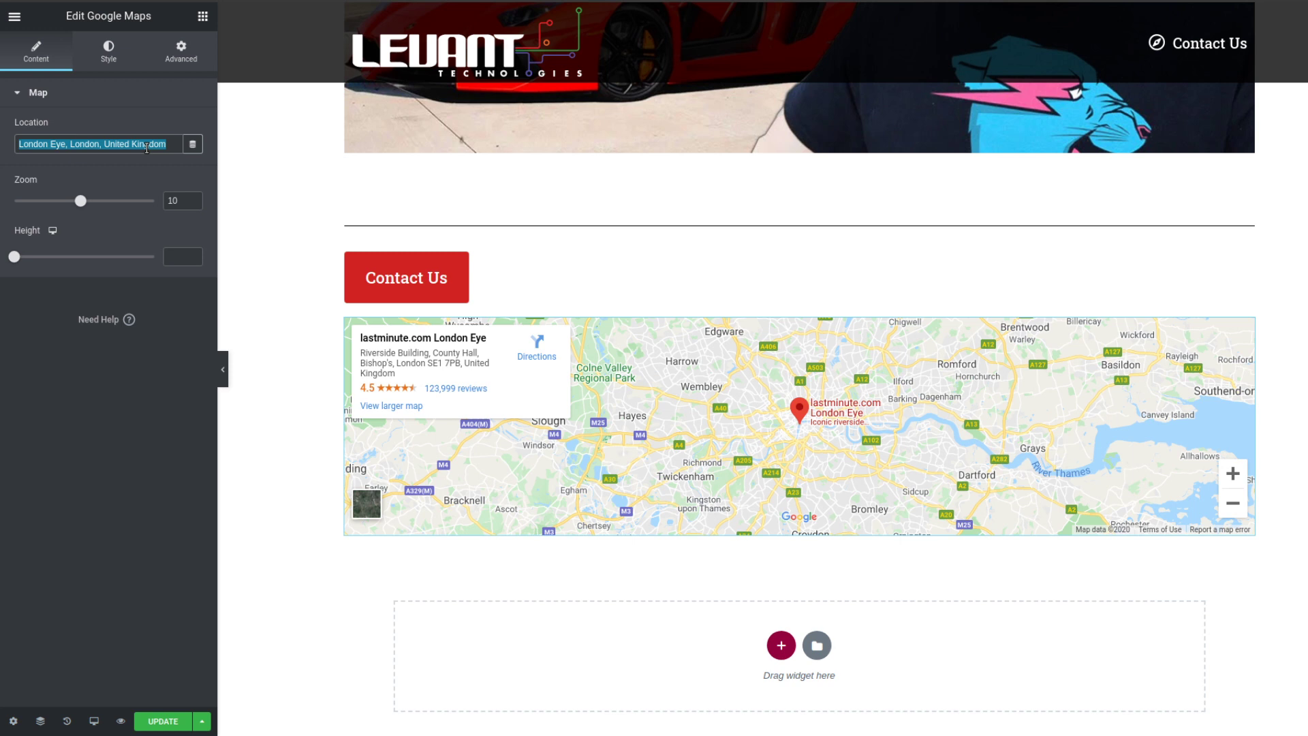
pyautogui.write('capital b')
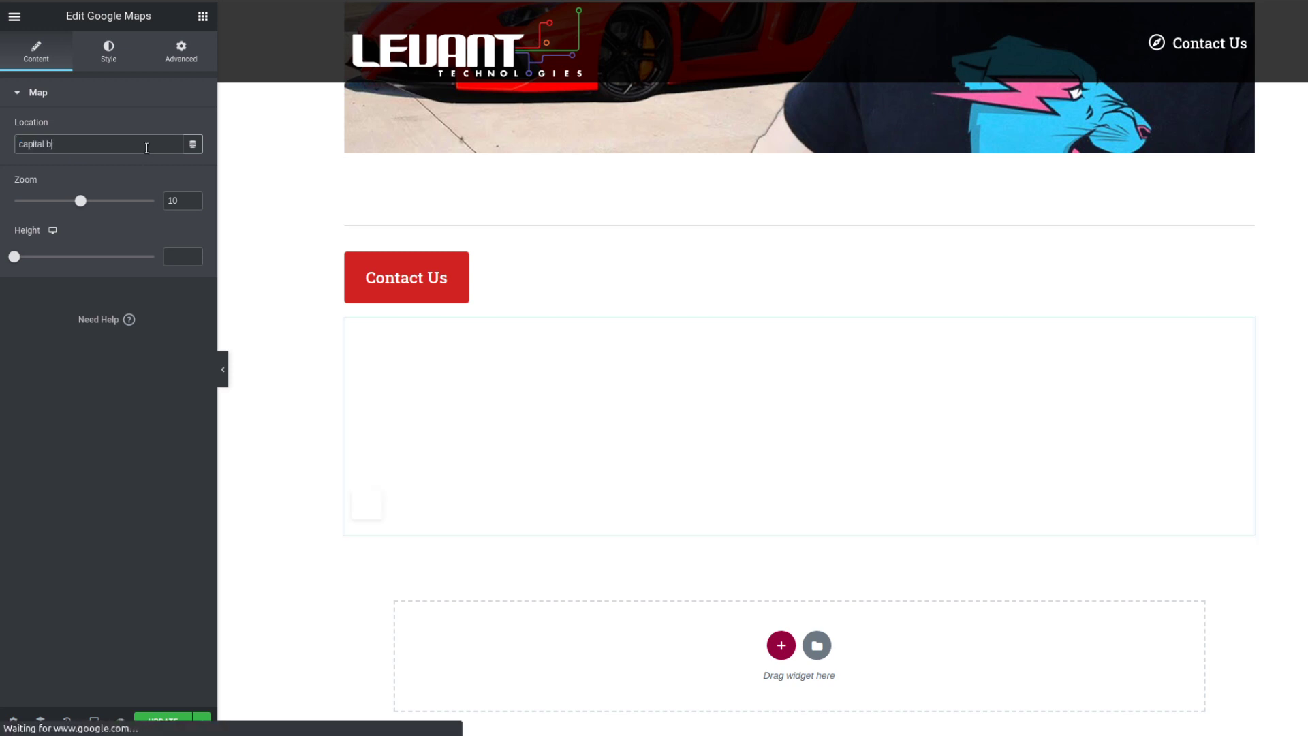
pyautogui.write('uilding, oklahoma city')
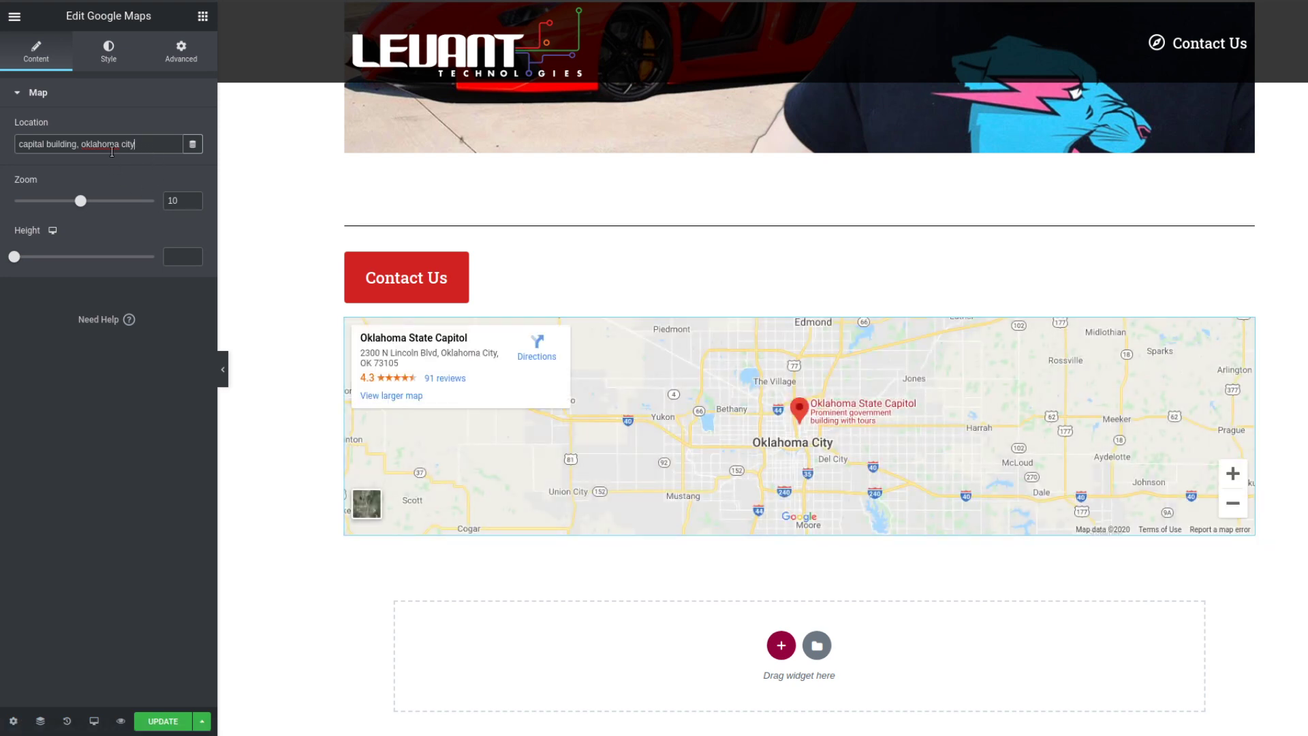
pyautogui.tripleClick(57, 141)
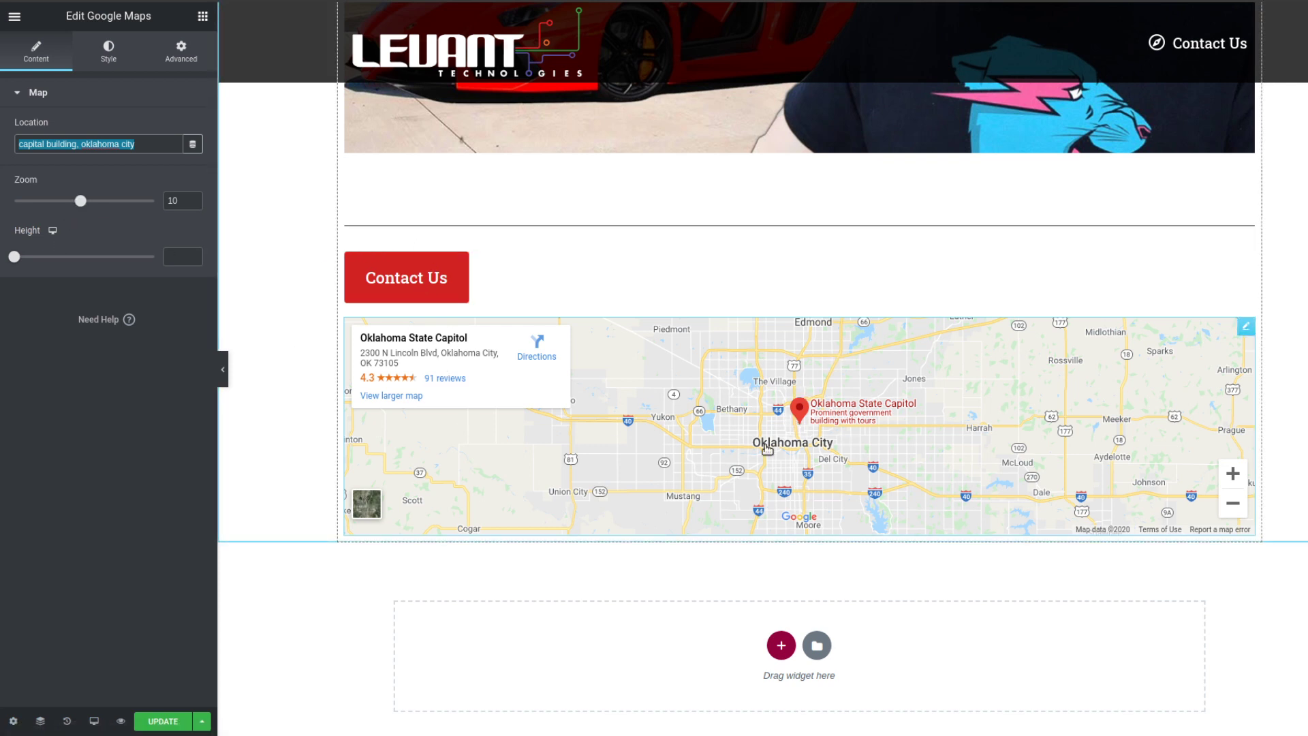
# Step: Set the map's zoom to 13 and its height to 439
pyautogui.click(82, 202)
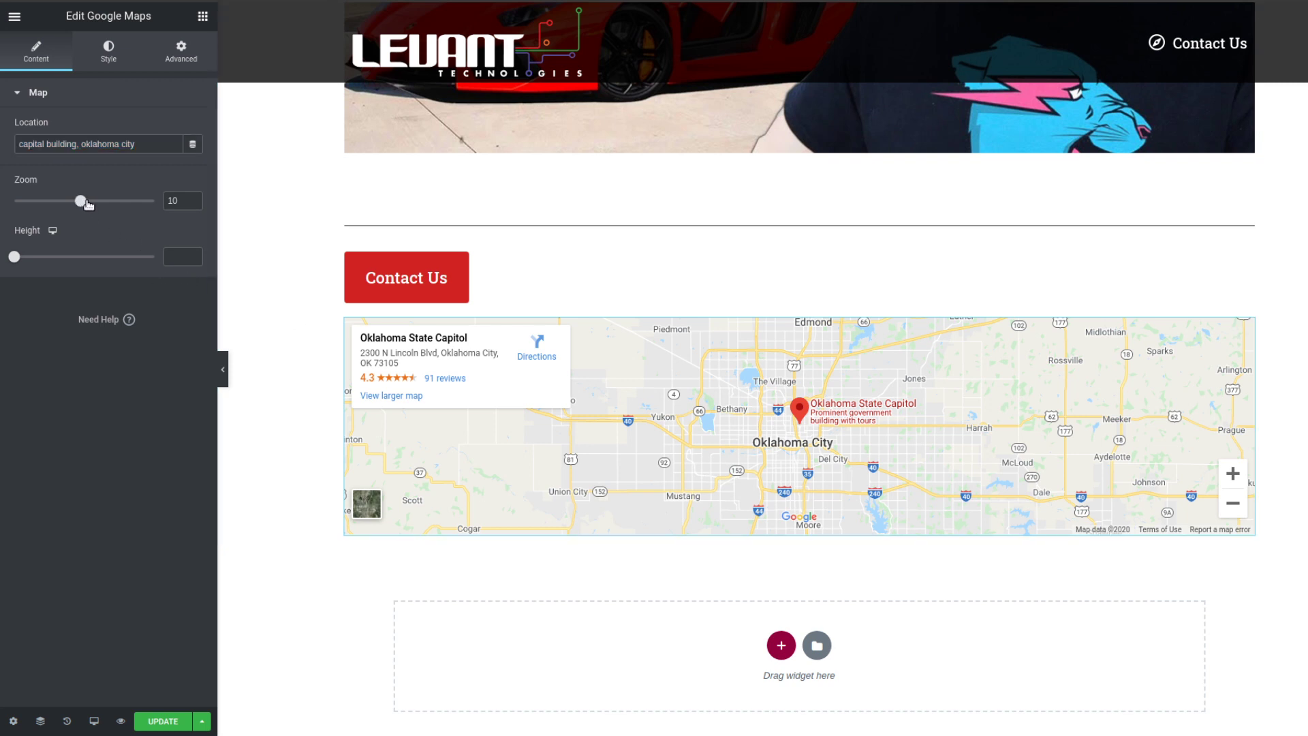
pyautogui.moveTo(87, 203); pyautogui.dragTo(96, 202)
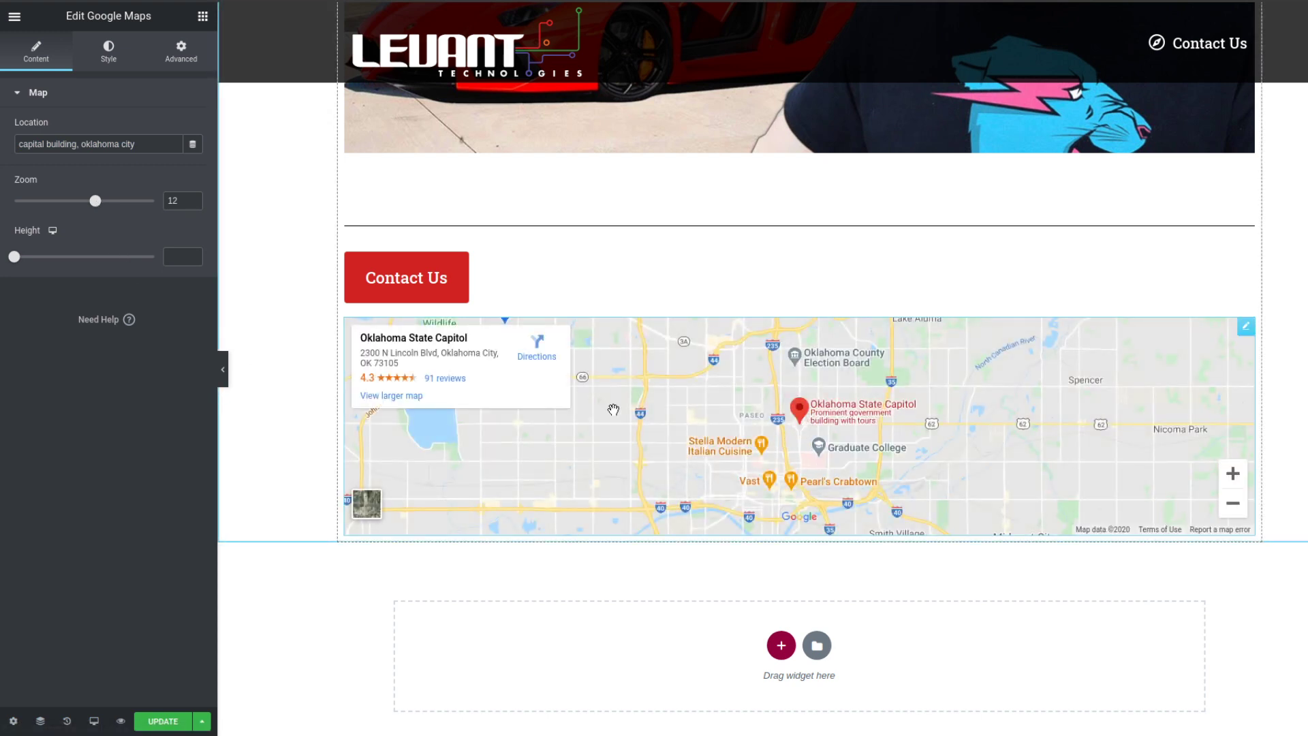
pyautogui.click(101, 201)
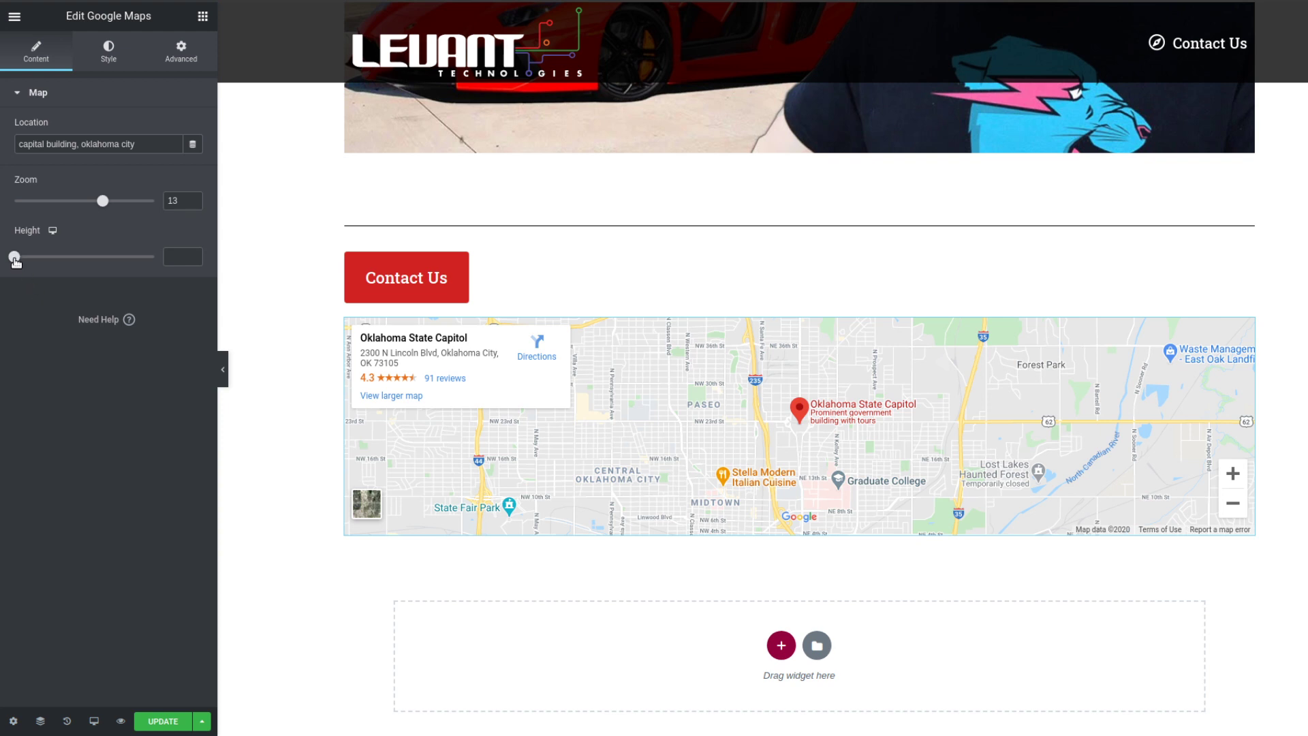
pyautogui.moveTo(15, 256); pyautogui.dragTo(58, 264)
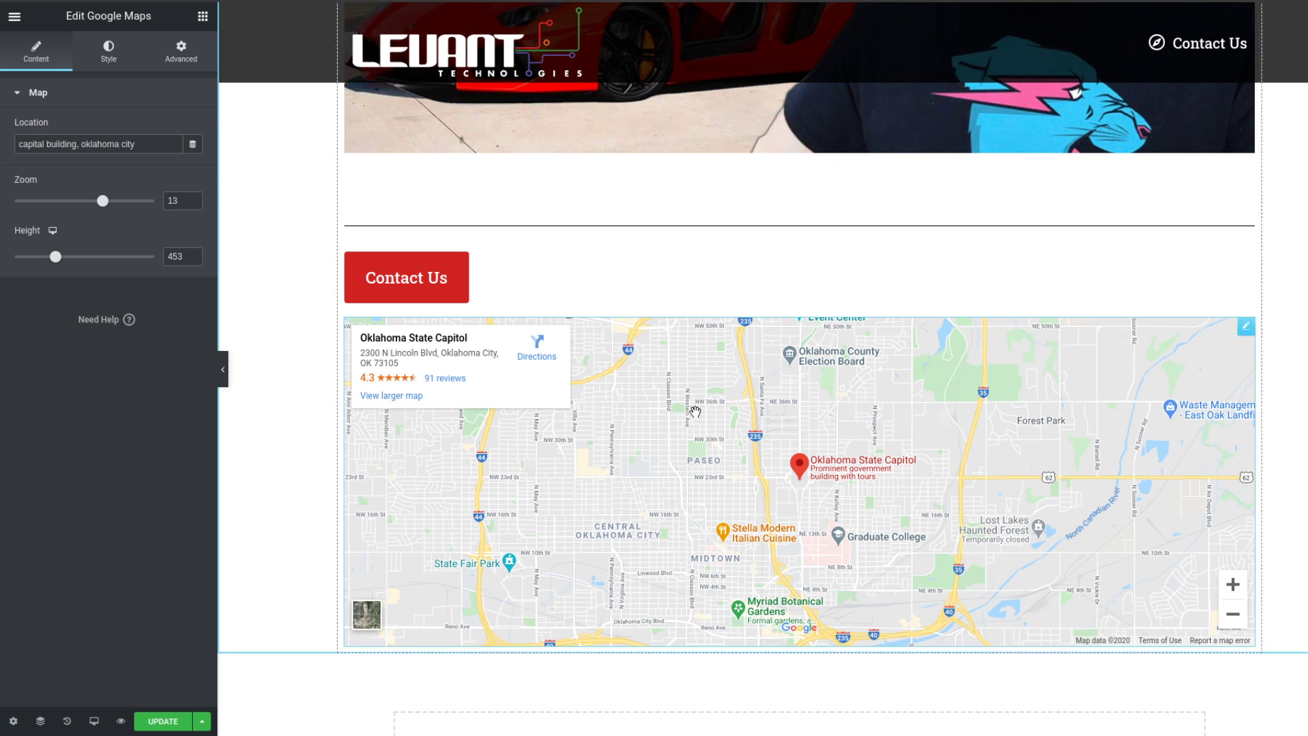
pyautogui.moveTo(55, 258); pyautogui.dragTo(62, 257)
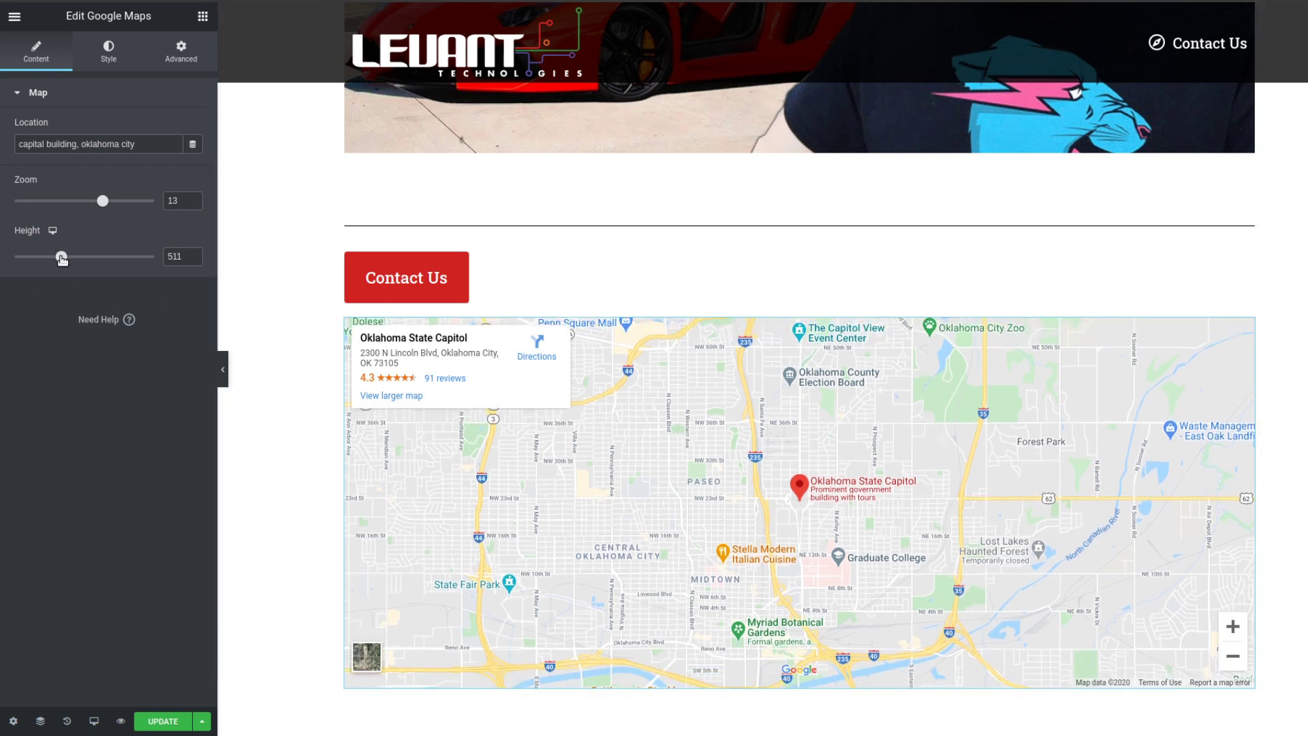
pyautogui.moveTo(62, 257); pyautogui.dragTo(54, 256)
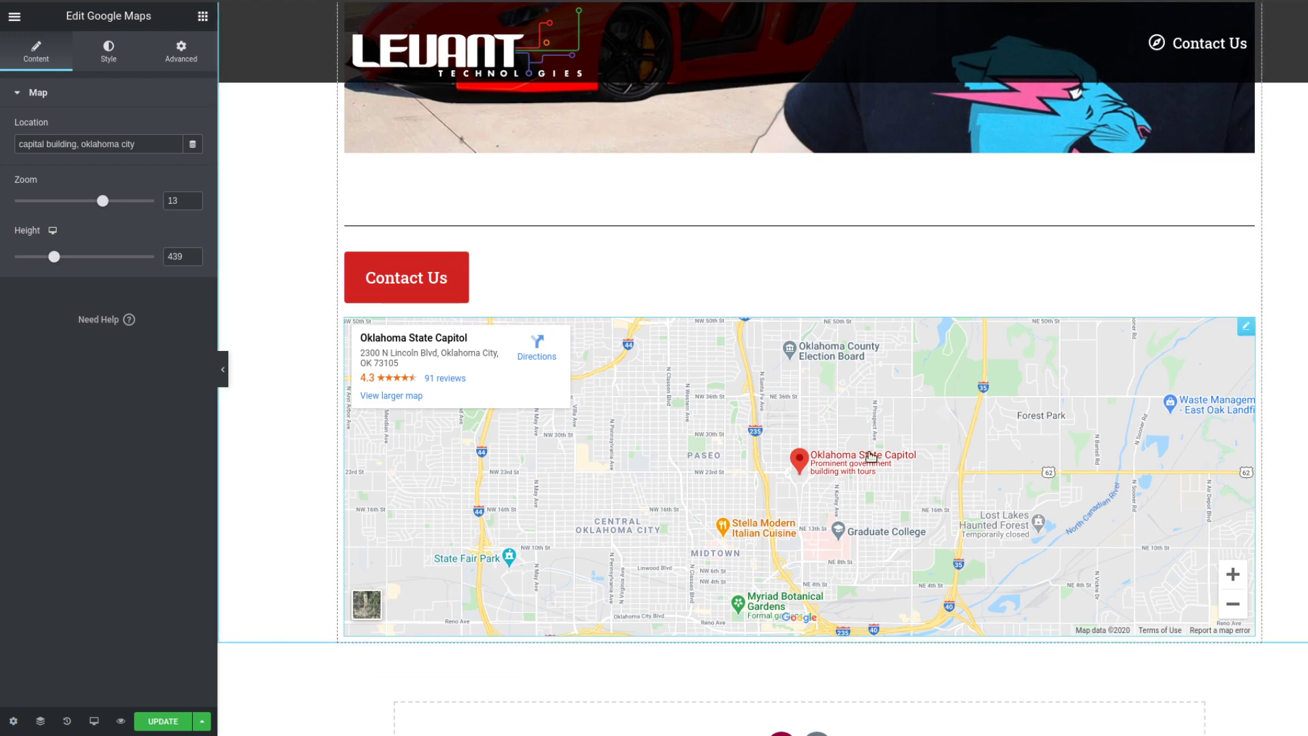
# Step: Add a Spacer widget between the Contact Us button and the map, and another Spacer below the map
pyautogui.click(201, 18)
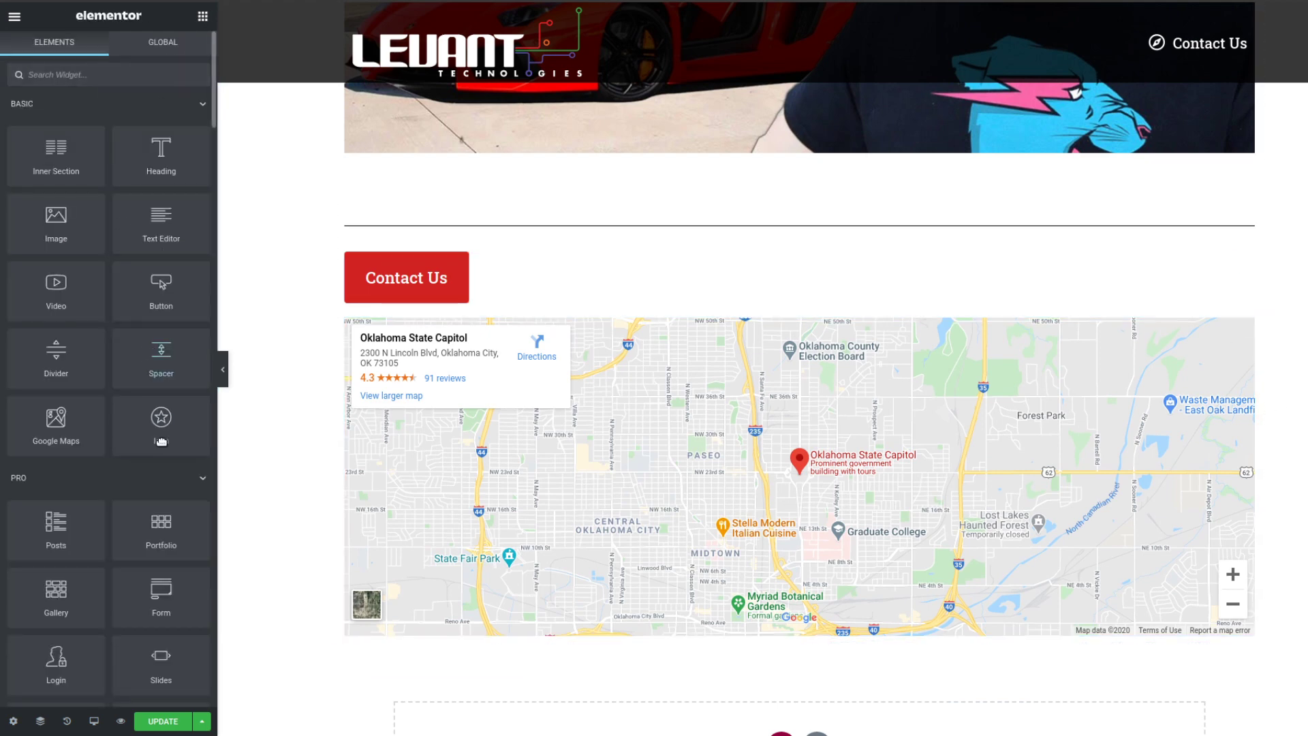
pyautogui.scroll(-1, 626, 415)
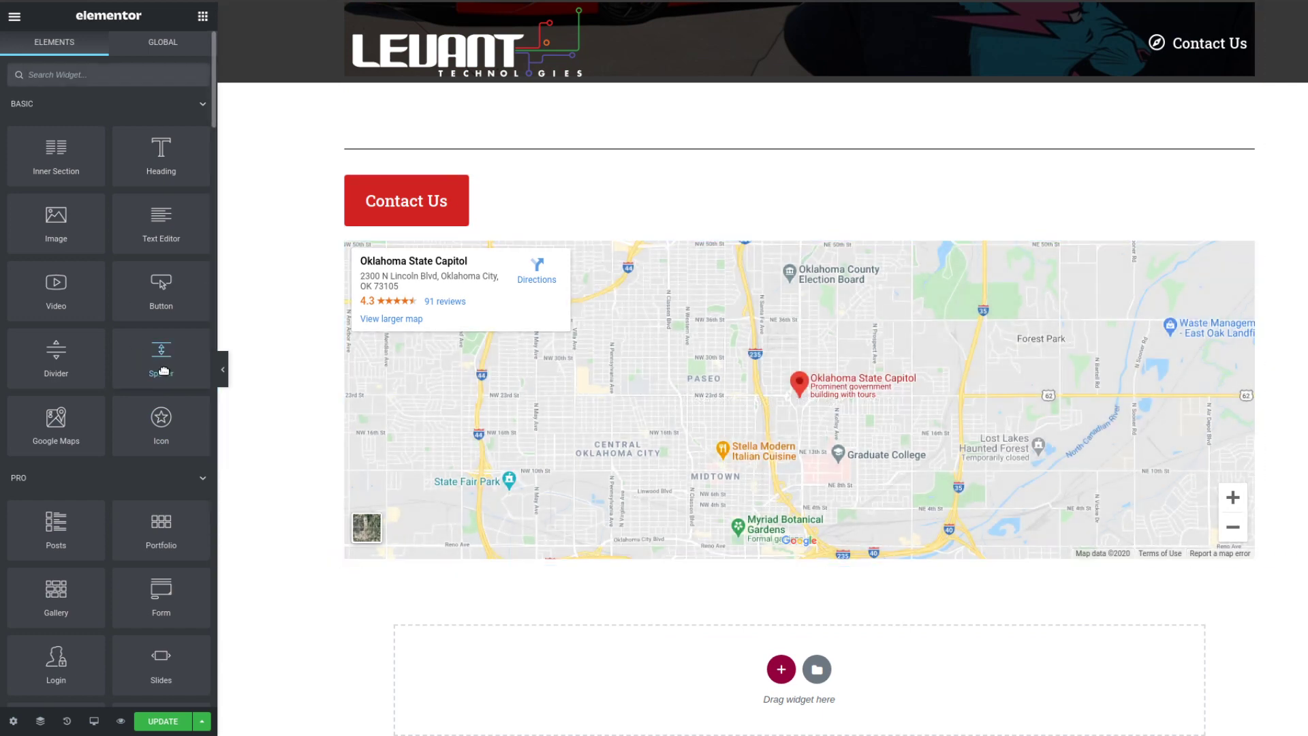
pyautogui.moveTo(164, 371); pyautogui.dragTo(462, 265)
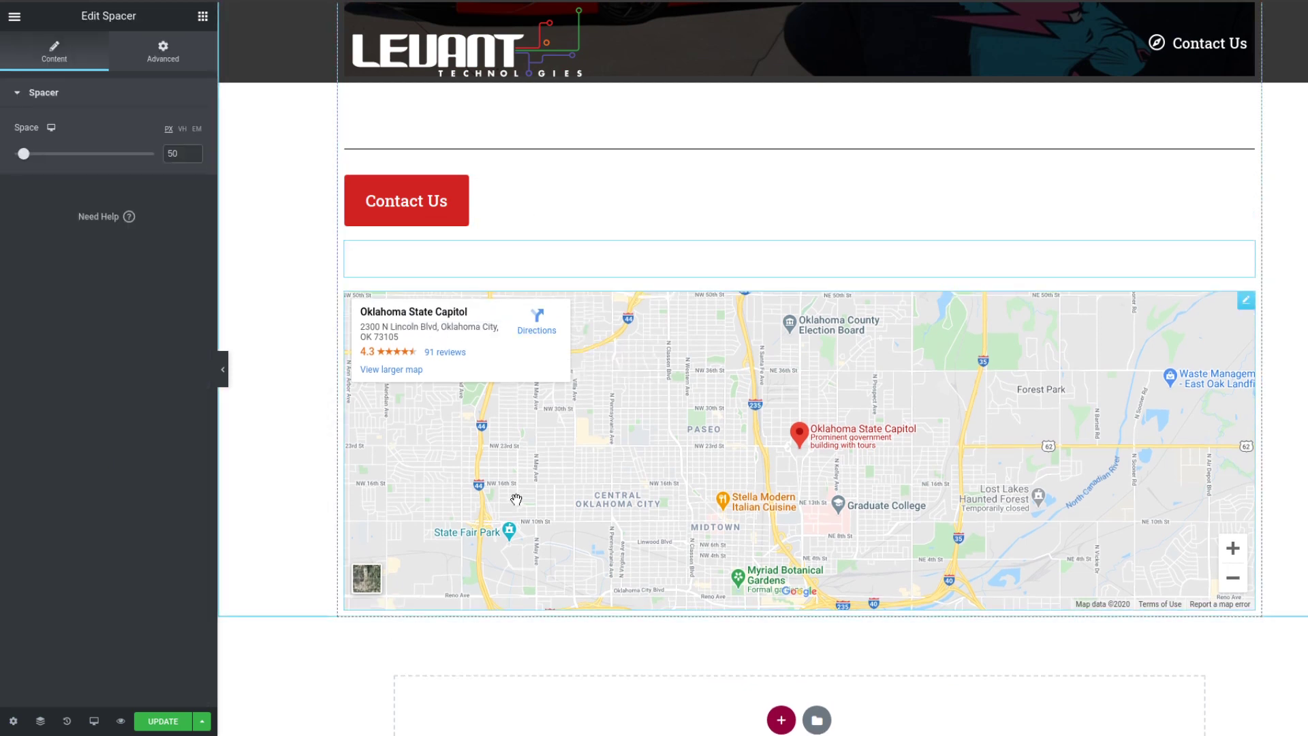
pyautogui.scroll(-2, 514, 503)
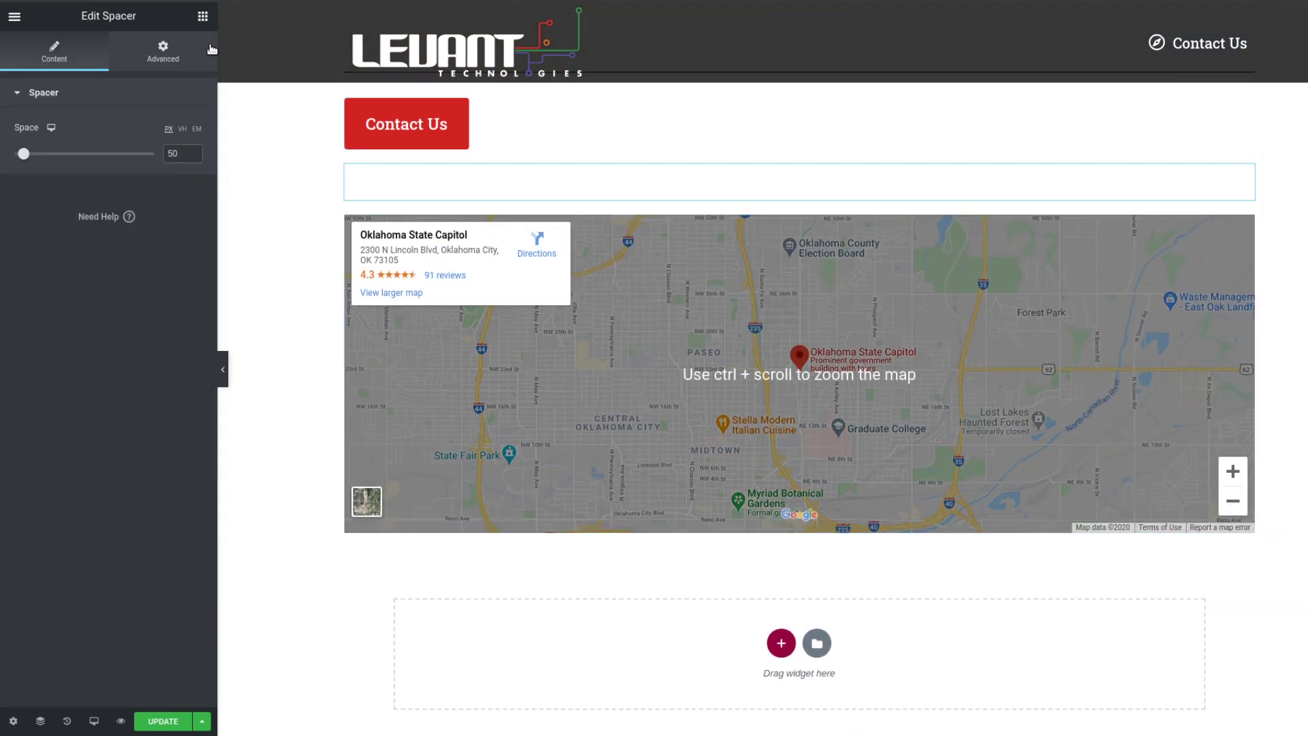
pyautogui.click(203, 15)
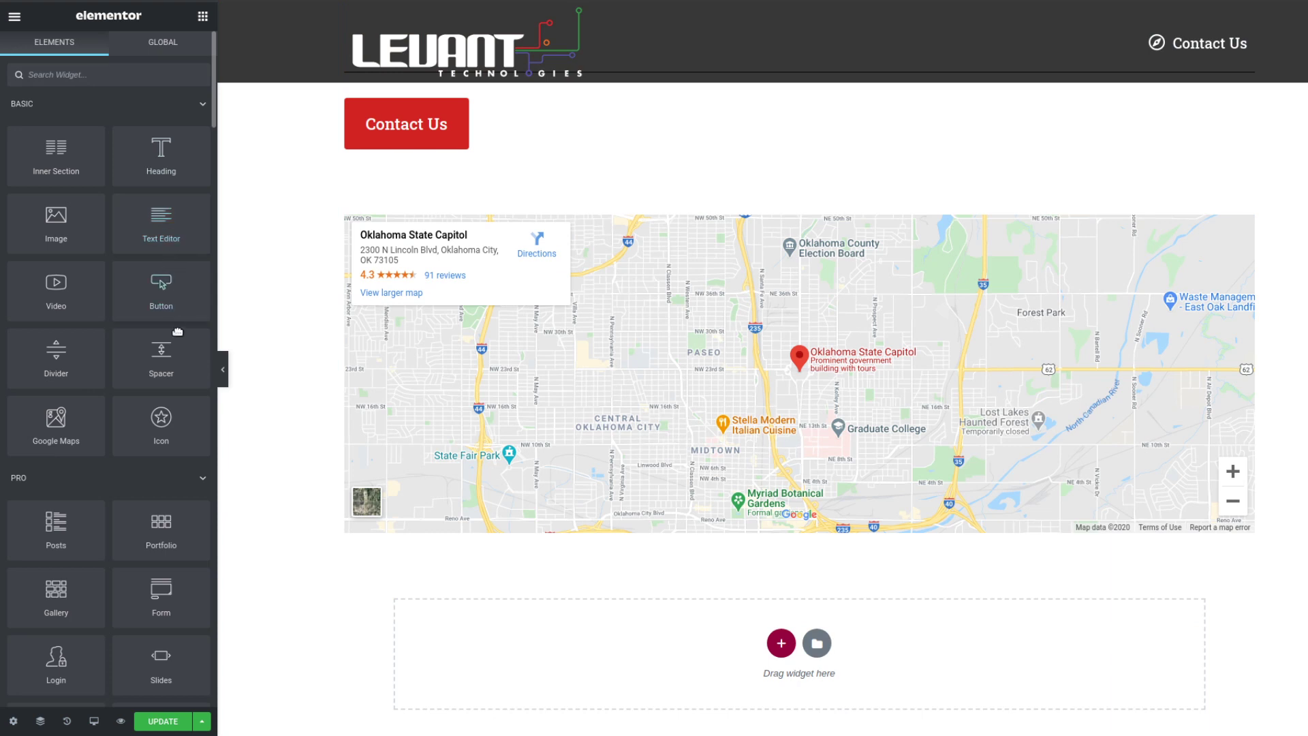
pyautogui.moveTo(162, 357); pyautogui.dragTo(436, 522)
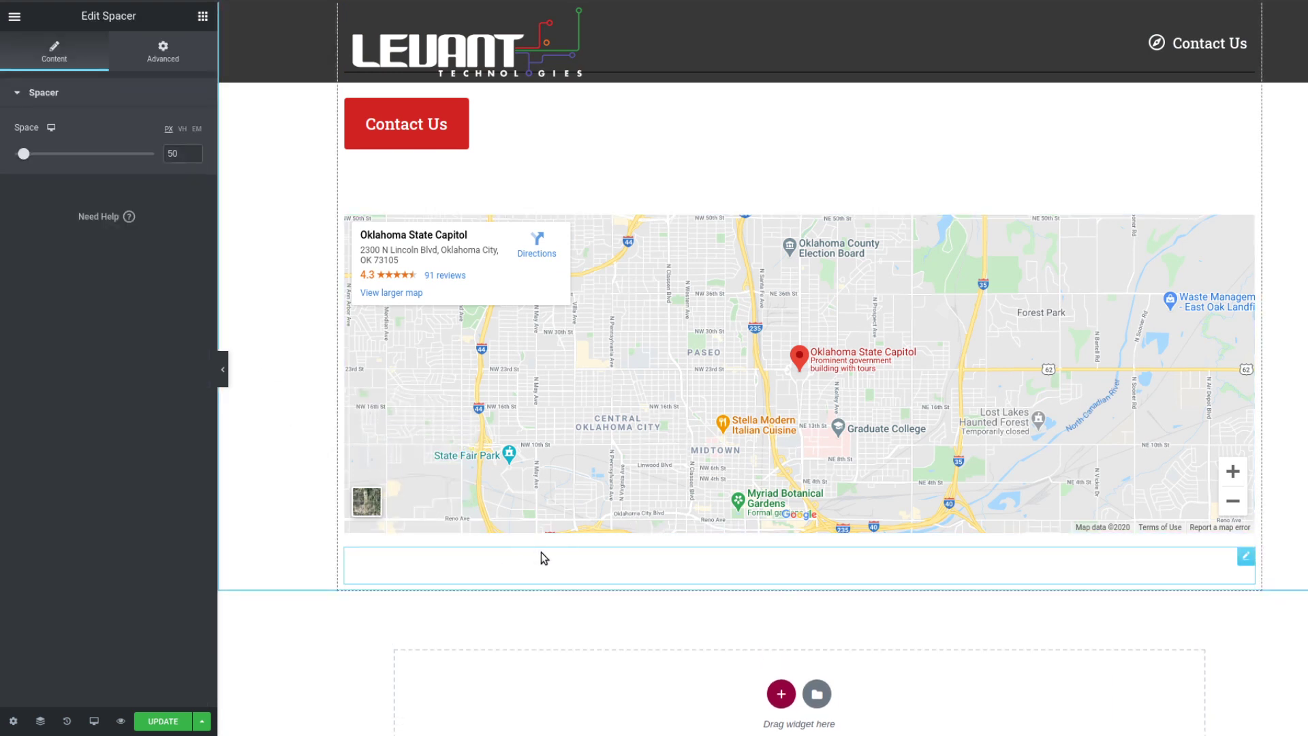
# Step: Add an Icon widget below the last spacer and replace its star with the round Facebook icon from the icon library
pyautogui.click(206, 18)
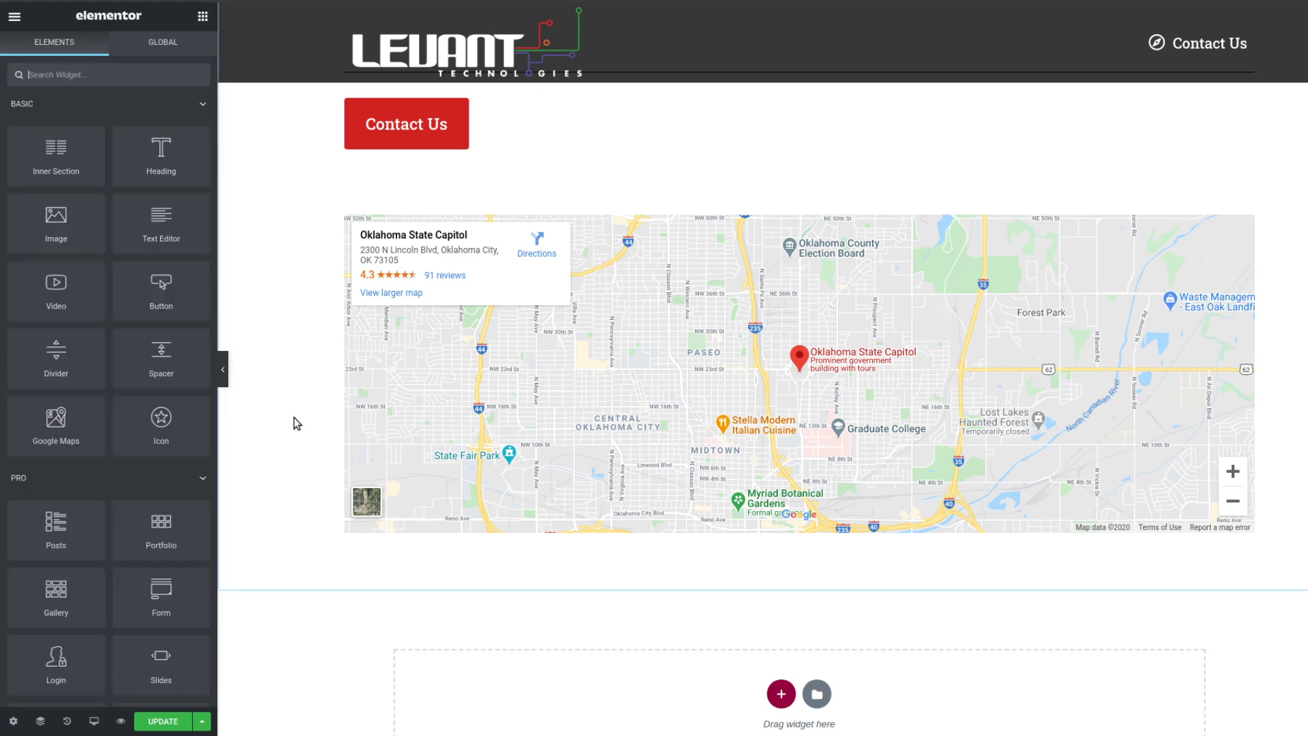
pyautogui.scroll(-1, 417, 472)
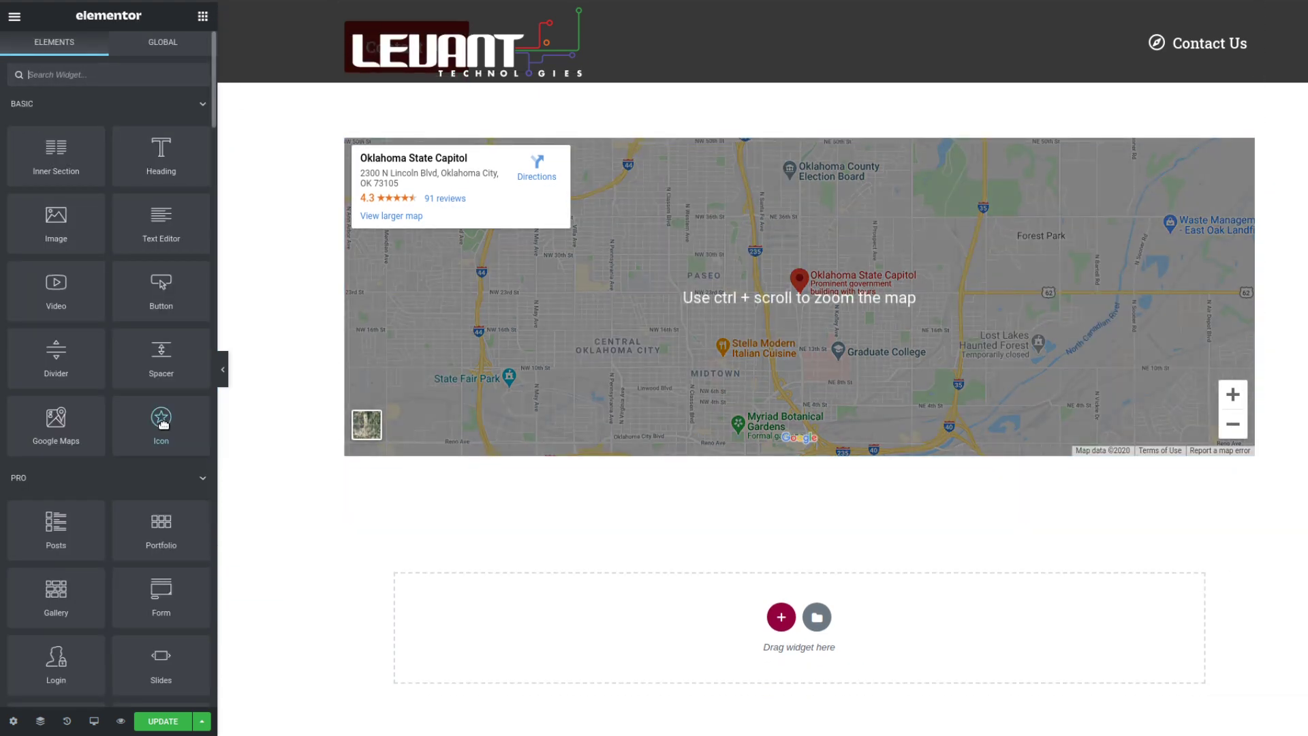
pyautogui.moveTo(185, 426); pyautogui.dragTo(408, 501)
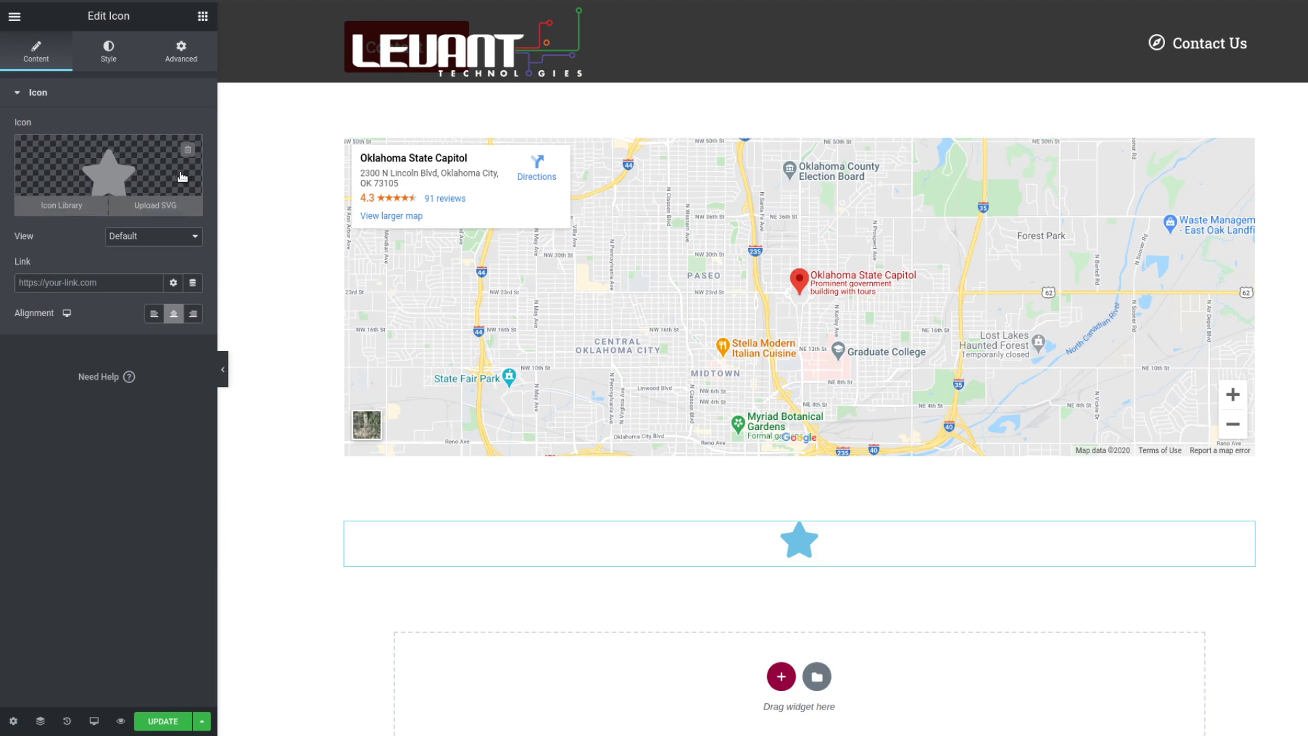
pyautogui.click(153, 177)
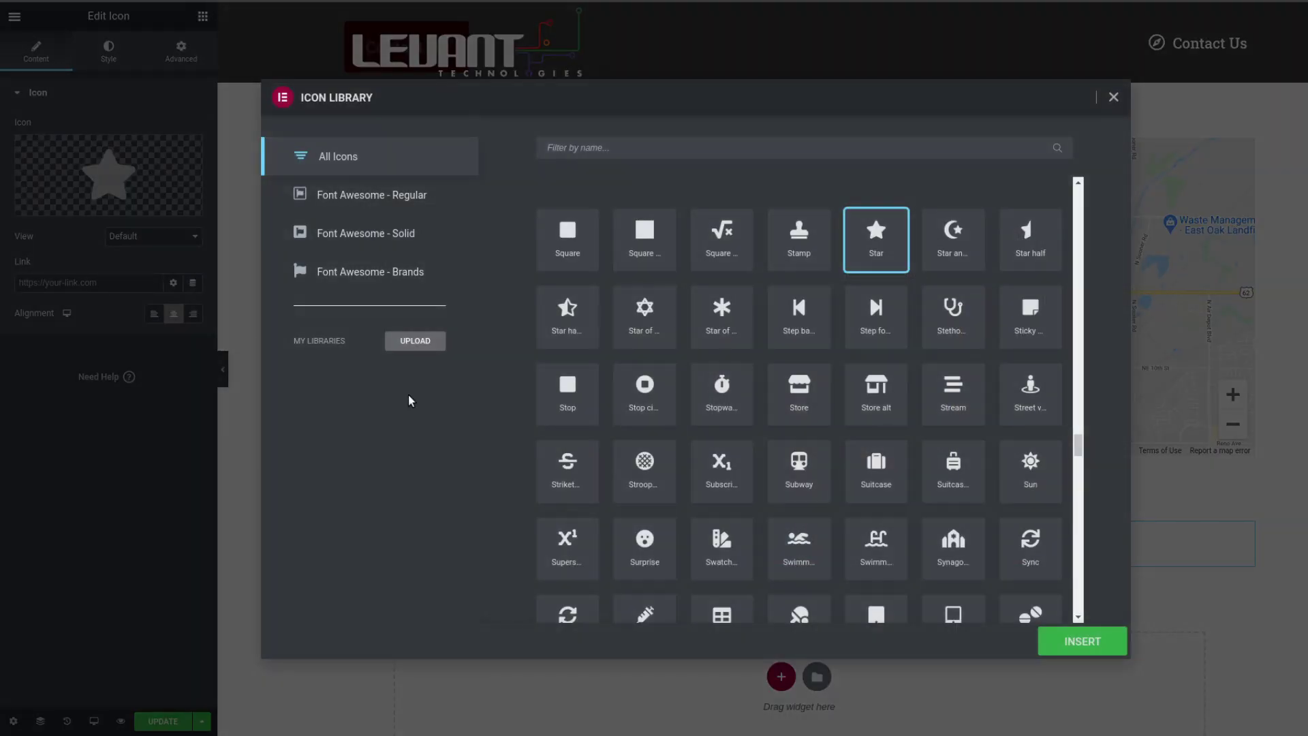
pyautogui.click(608, 153)
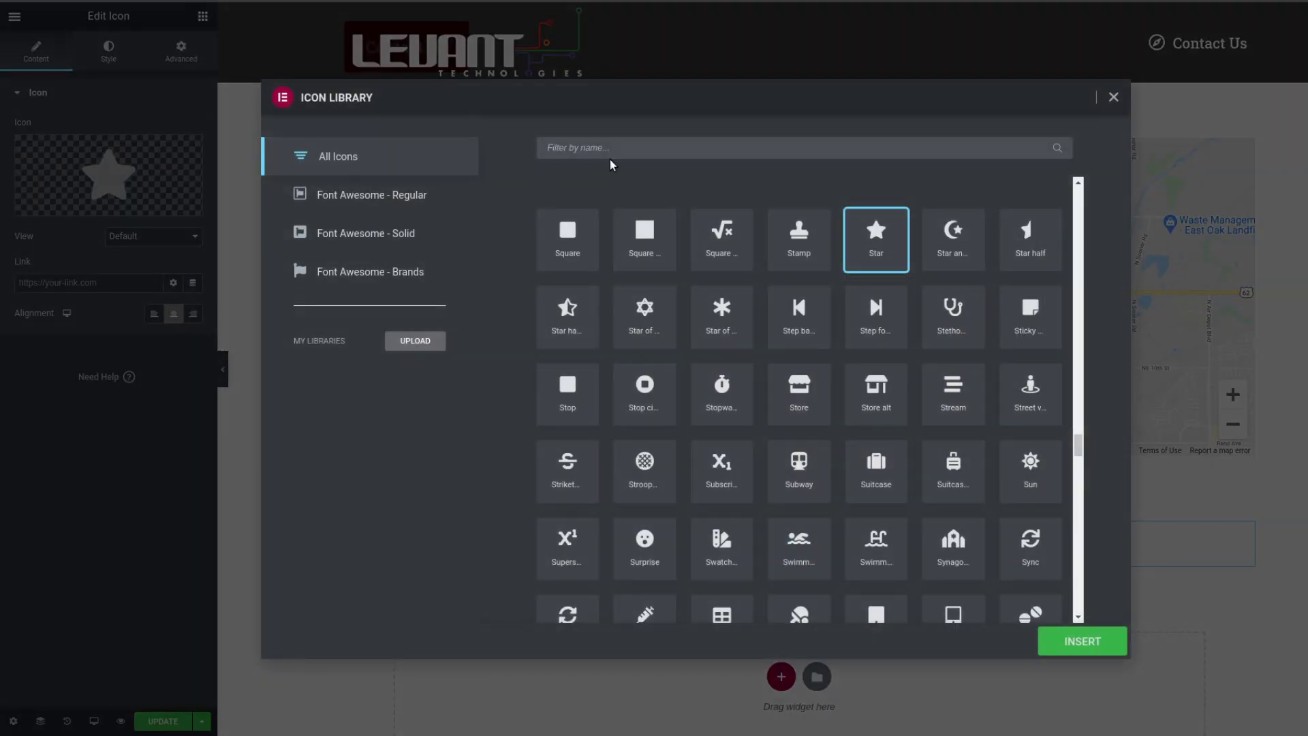
pyautogui.write('facebok')
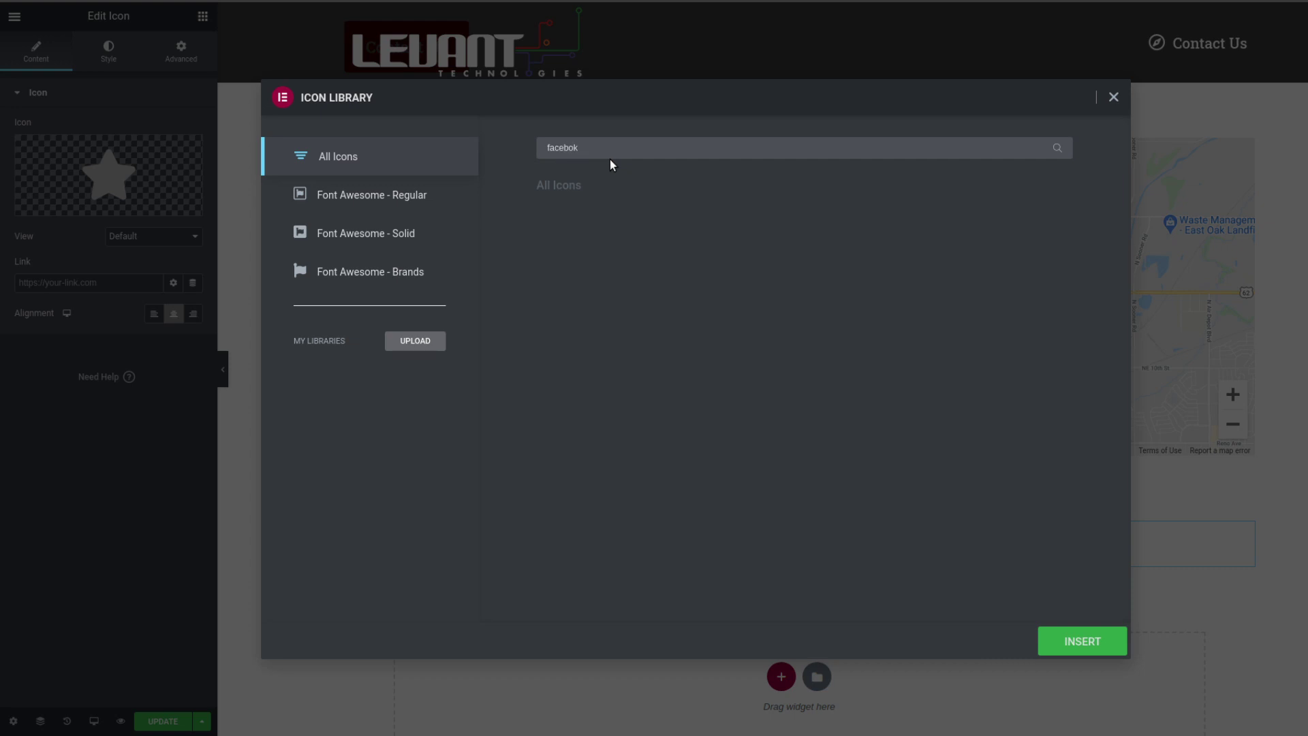
pyautogui.press('BackSpace')
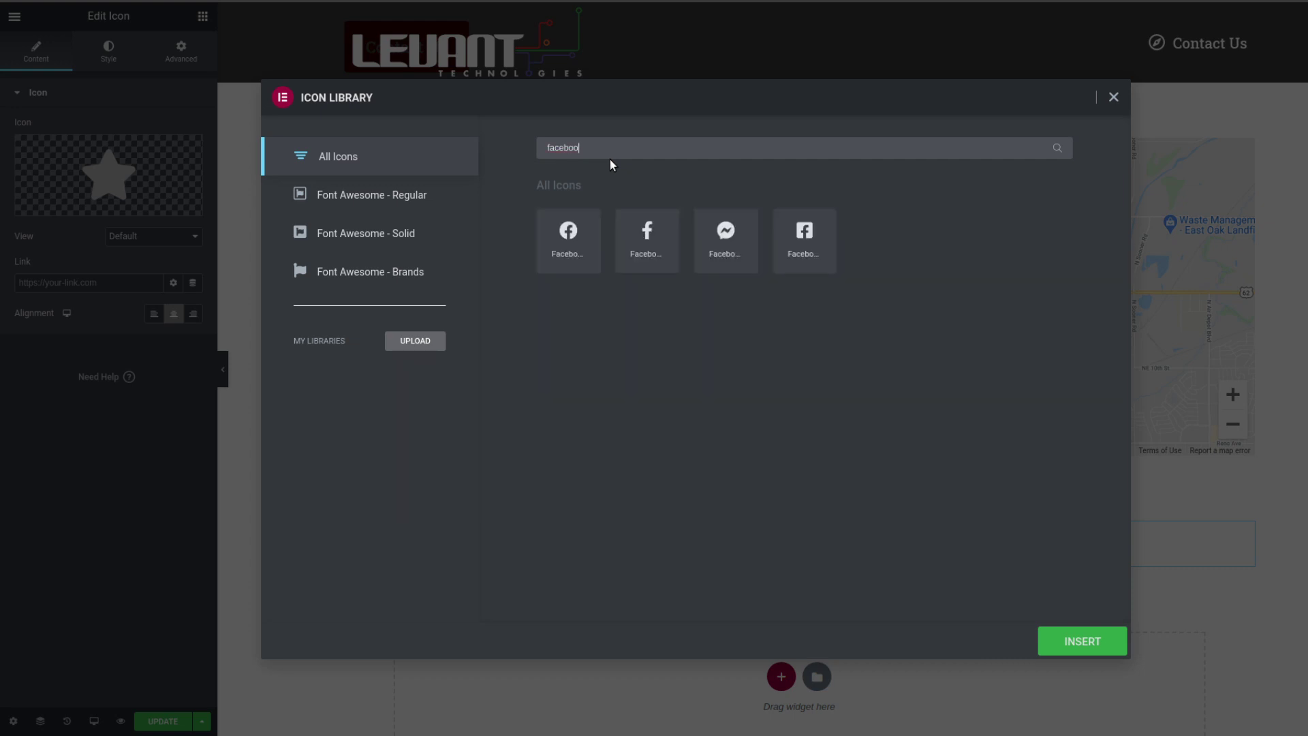
pyautogui.click(587, 245)
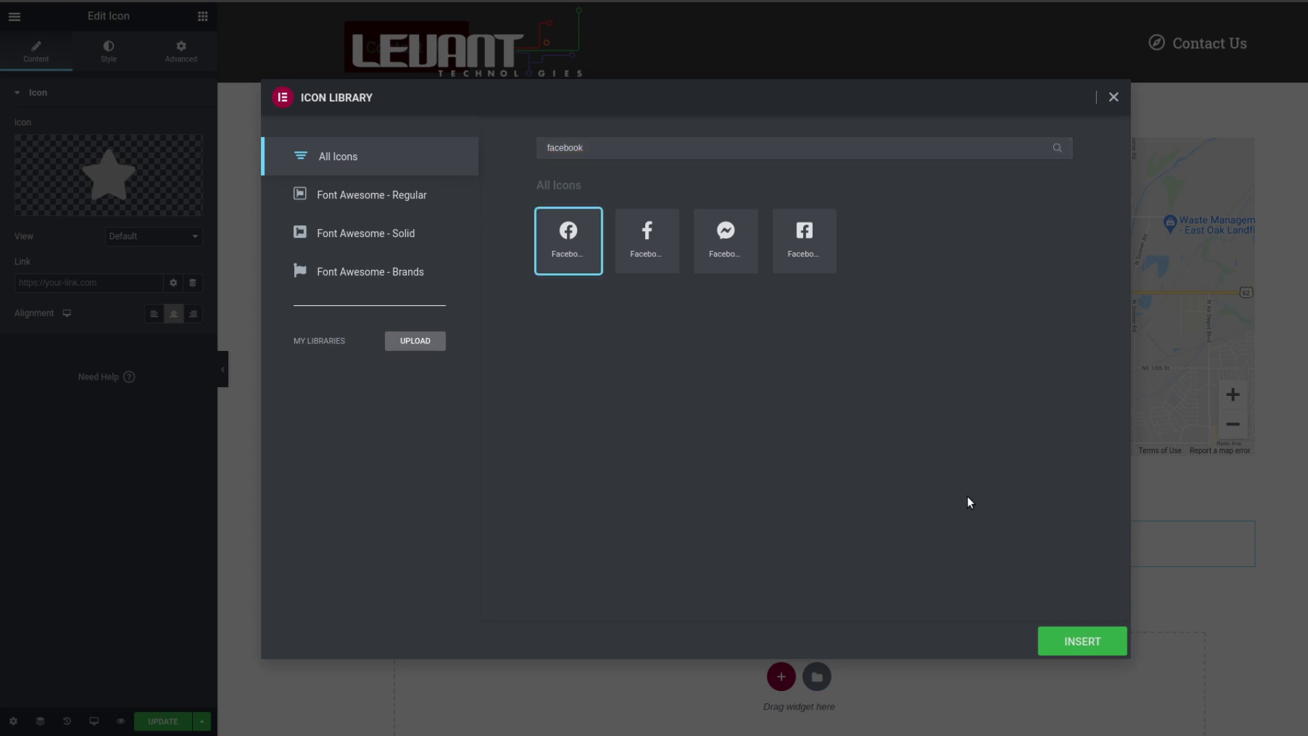
pyautogui.click(1064, 649)
pyautogui.click(1078, 643)
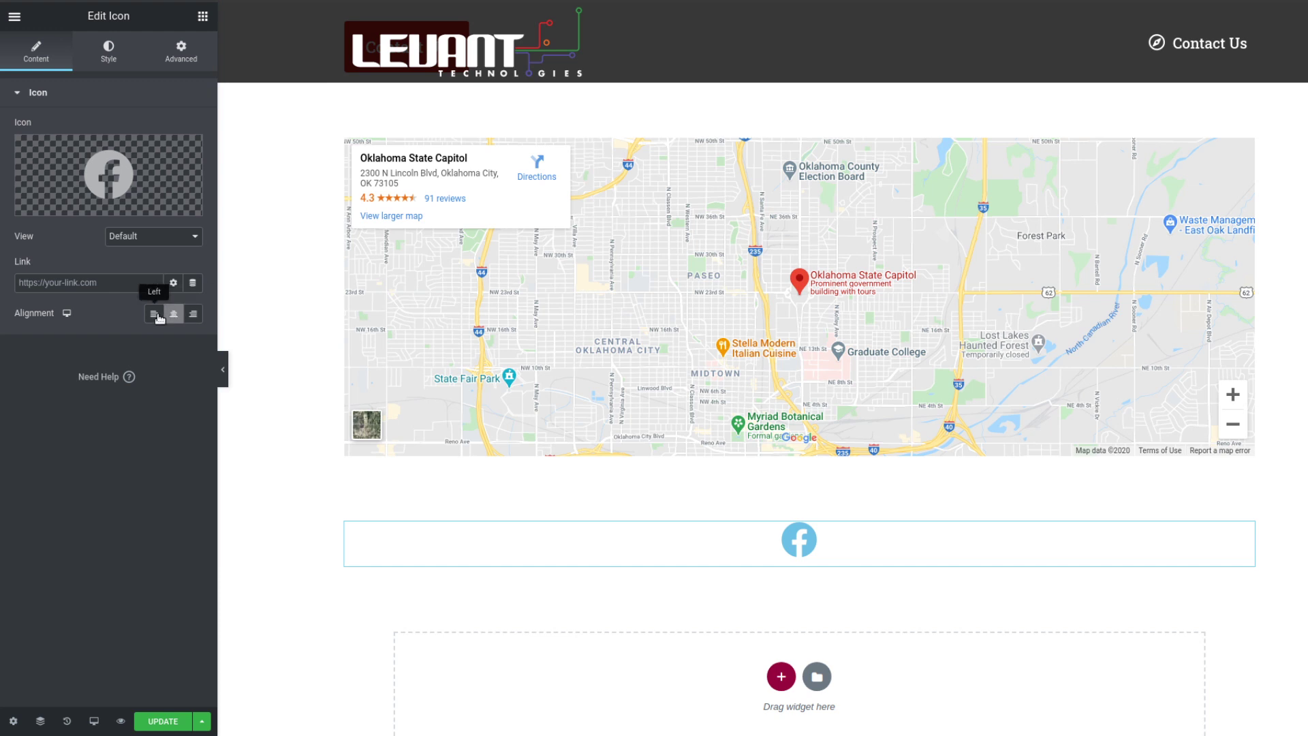
# Step: Try left and right alignment for the Facebook icon and set it back to center
pyautogui.click(159, 316)
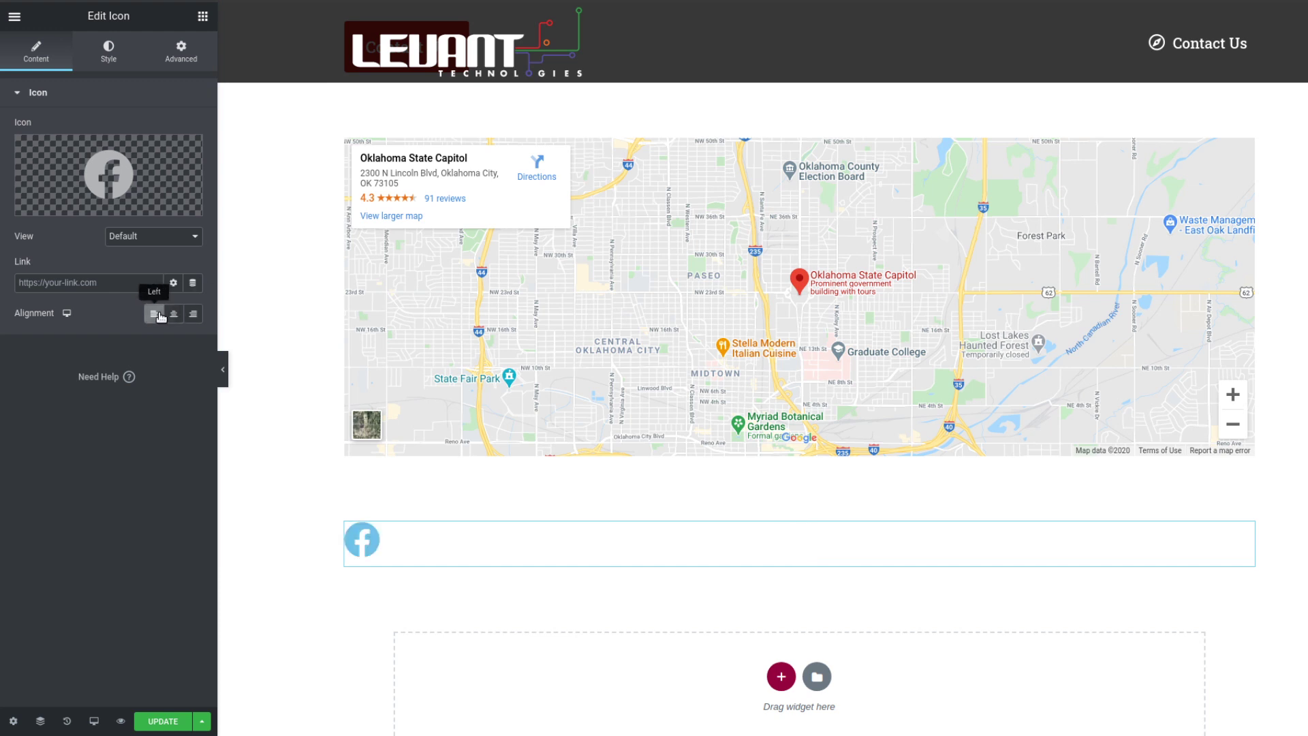
pyautogui.click(196, 314)
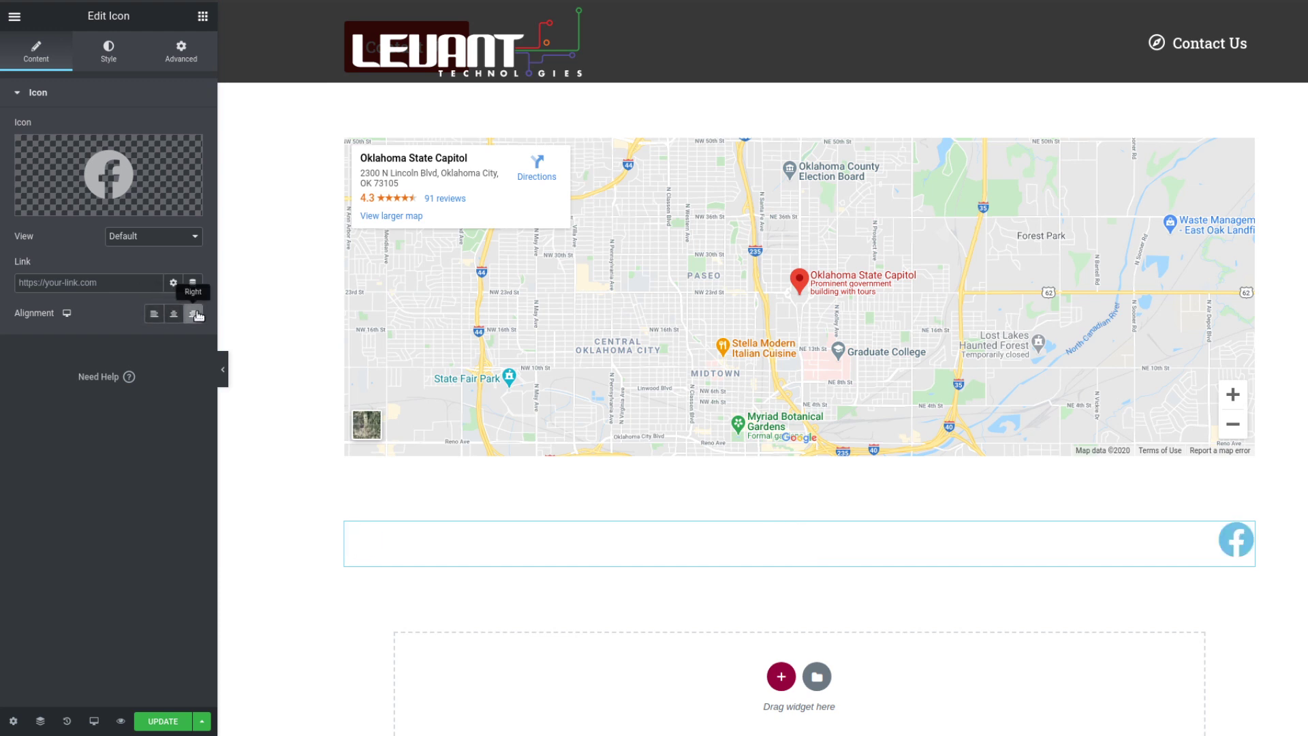
pyautogui.click(173, 313)
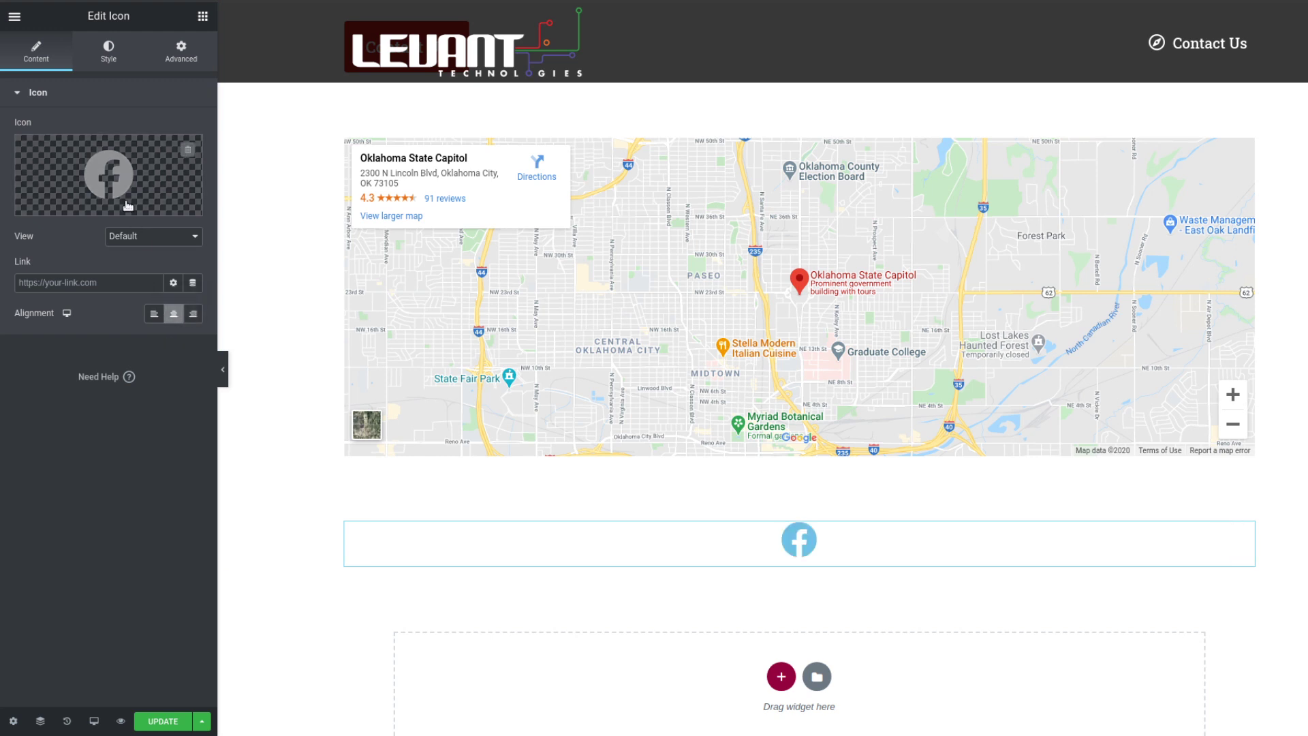
# Step: Change the Facebook icon's view to Stacked
pyautogui.click(137, 242)
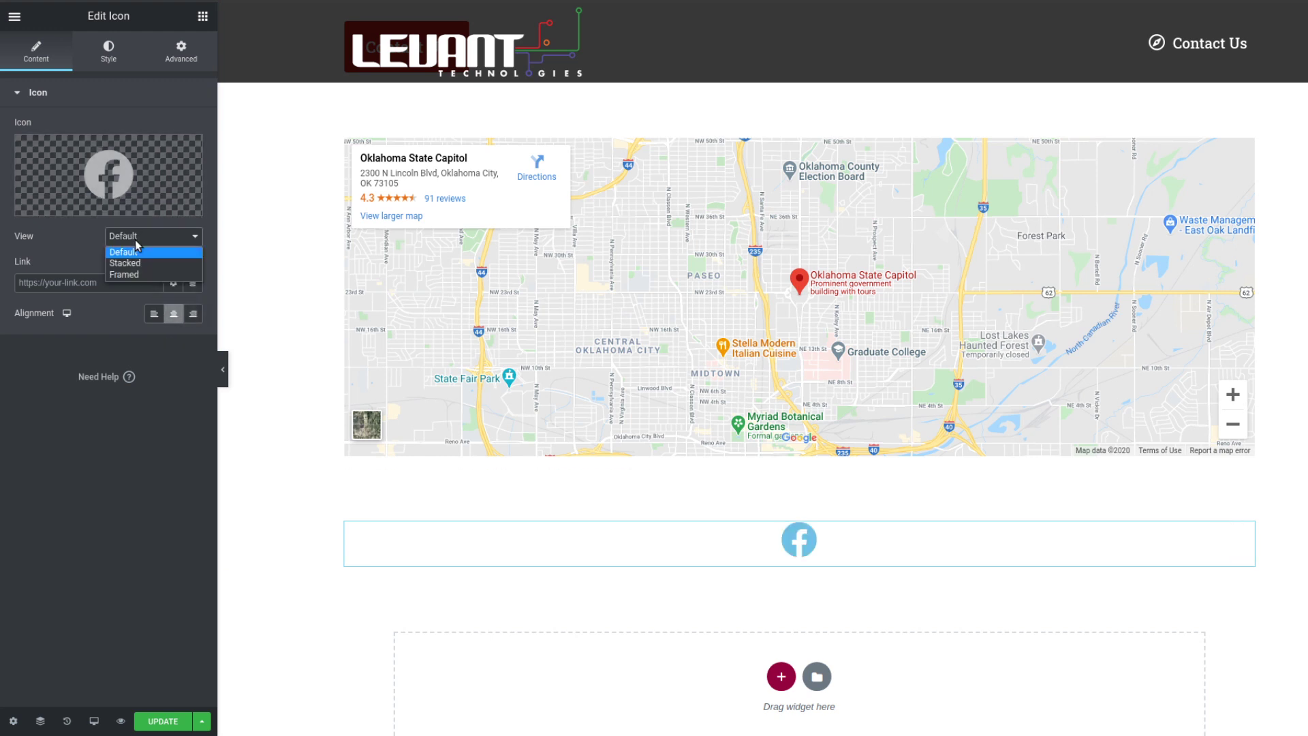
pyautogui.click(109, 252)
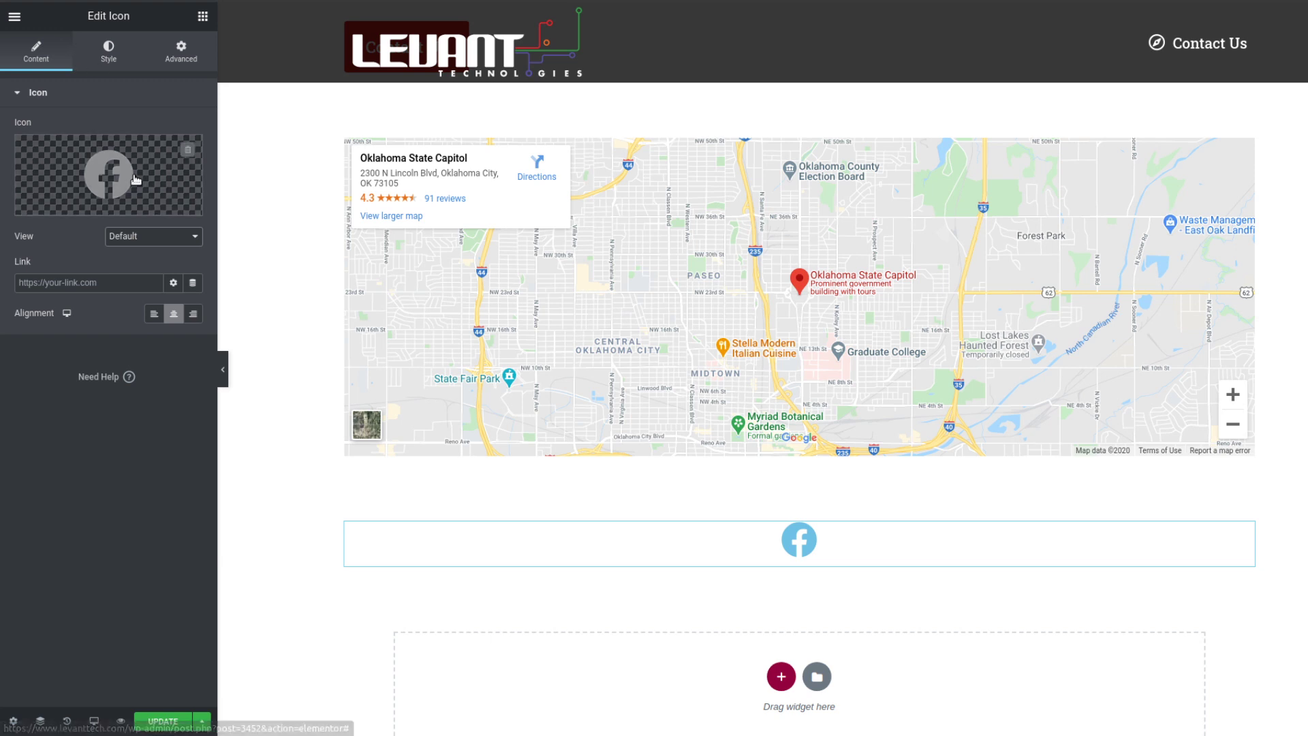
pyautogui.click(153, 243)
pyautogui.click(156, 262)
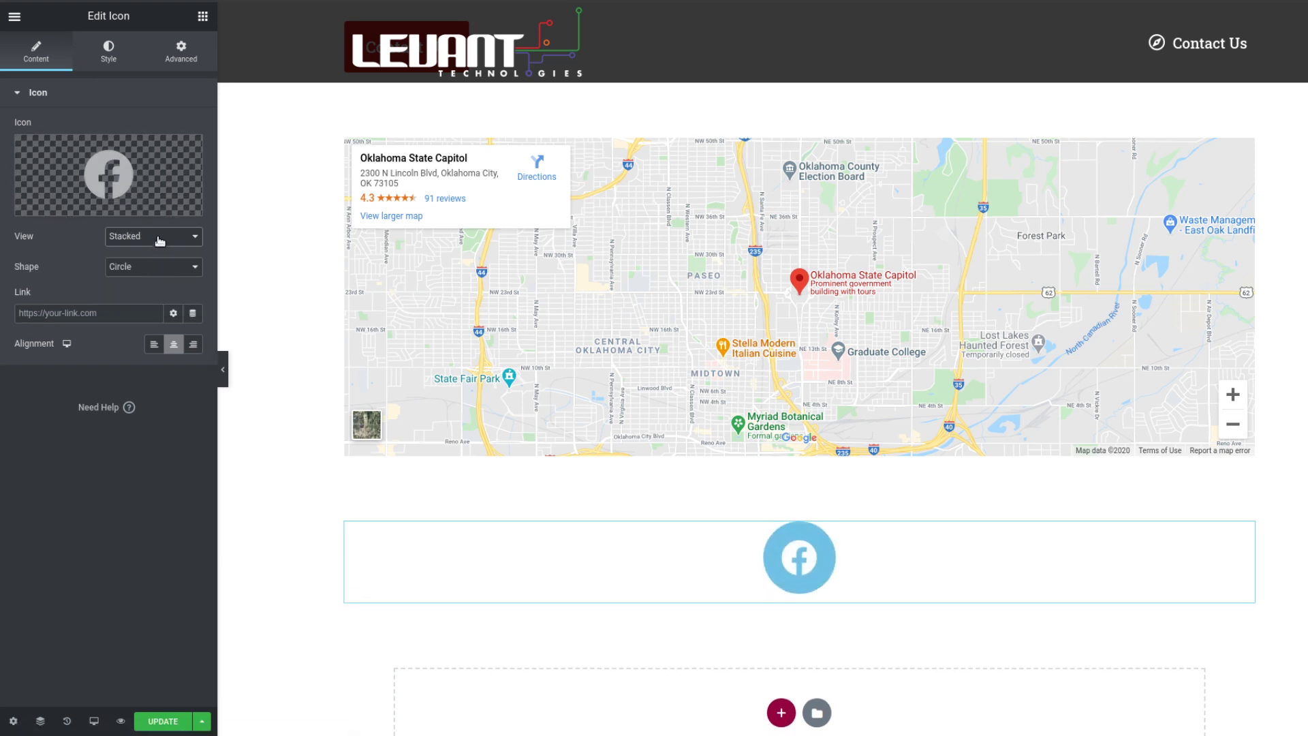
# Step: Try the Square shape for the stacked Facebook icon and set the shape back to Circle
pyautogui.click(160, 269)
pyautogui.click(162, 293)
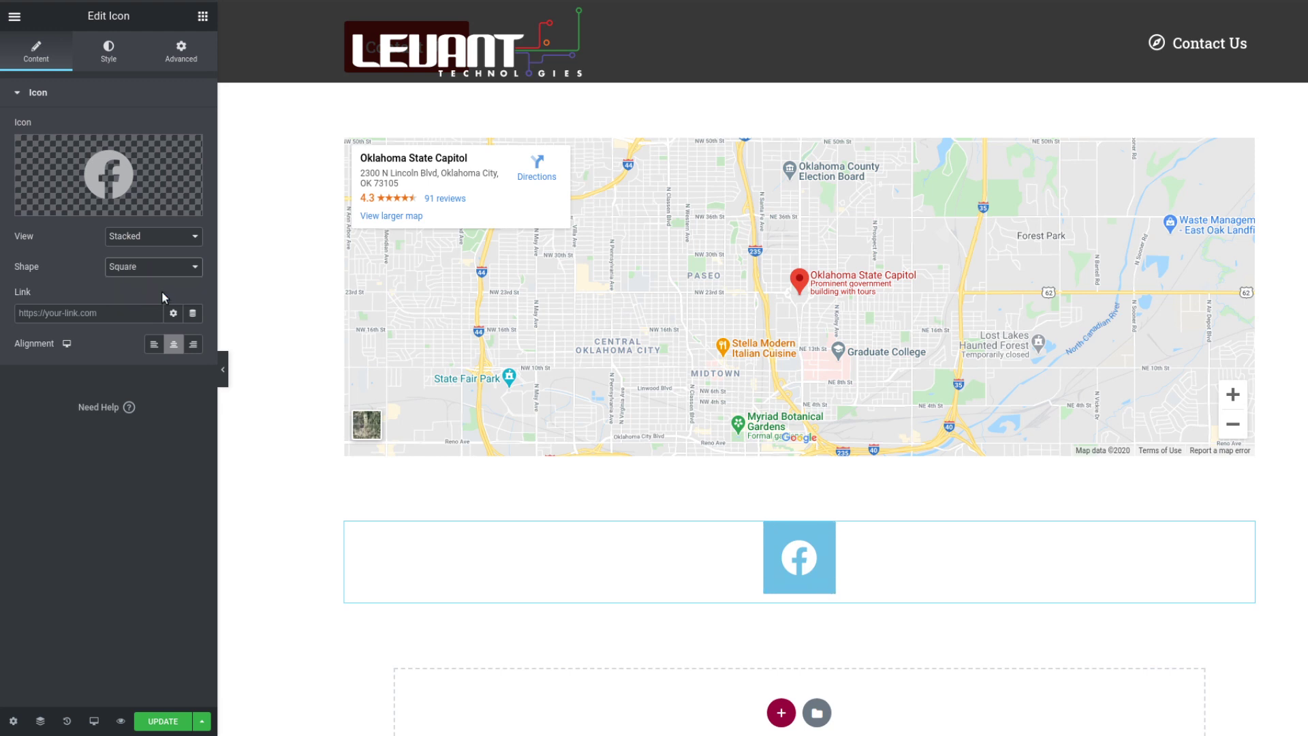
pyautogui.click(162, 270)
pyautogui.click(163, 286)
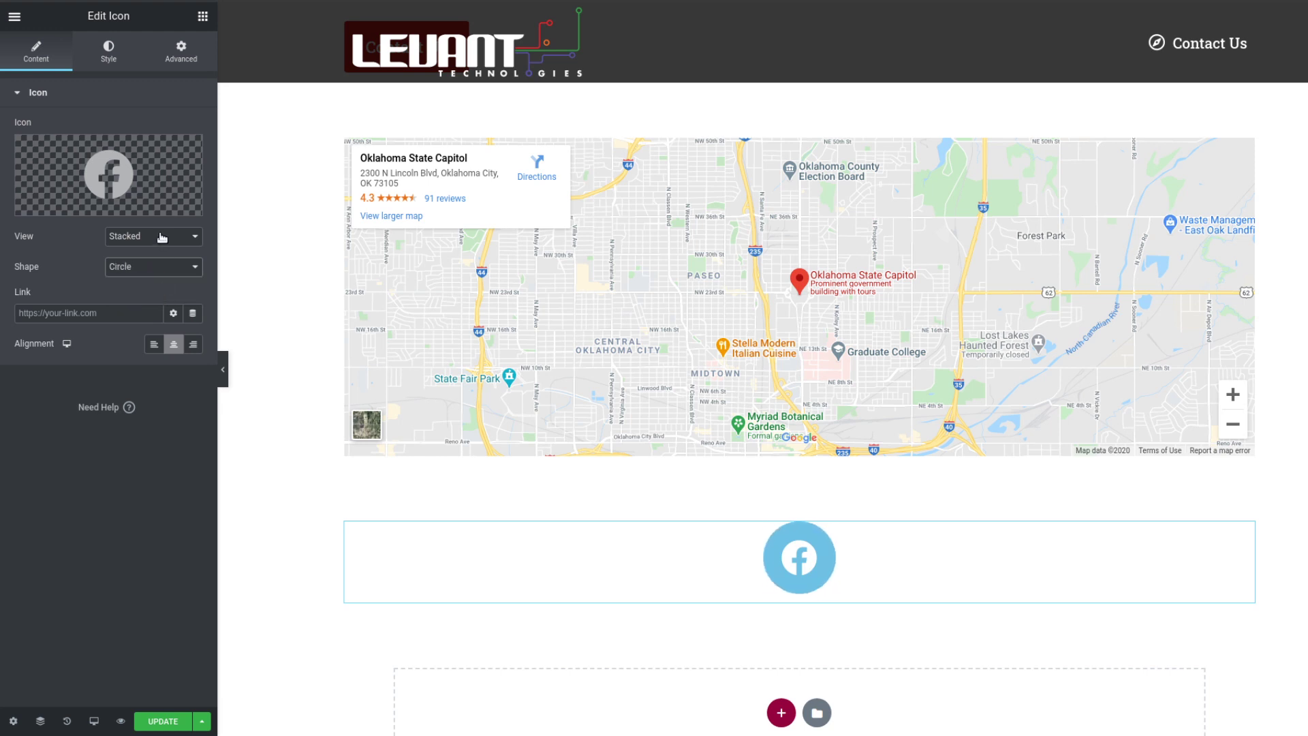
# Step: Try the Framed view with circle and square shapes for the Facebook icon, and set its view to Default
pyautogui.click(162, 238)
pyautogui.click(163, 252)
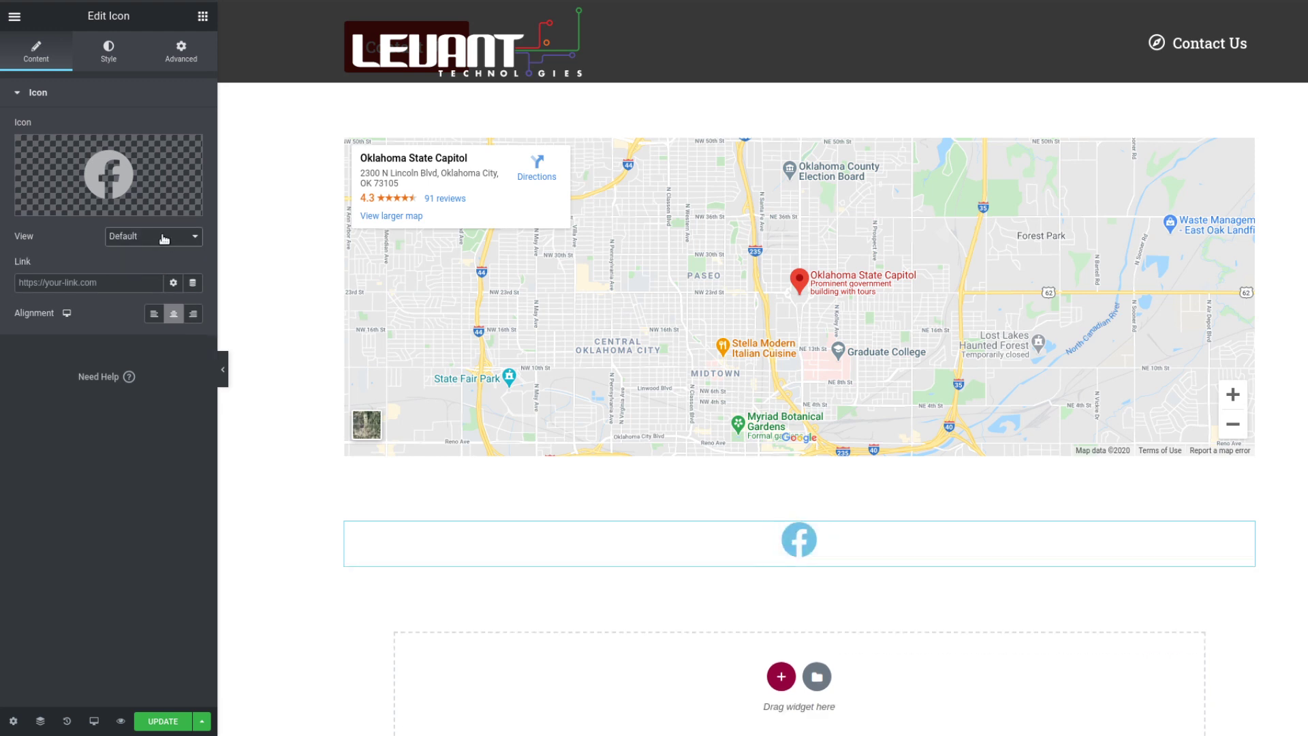
pyautogui.click(163, 238)
pyautogui.click(164, 282)
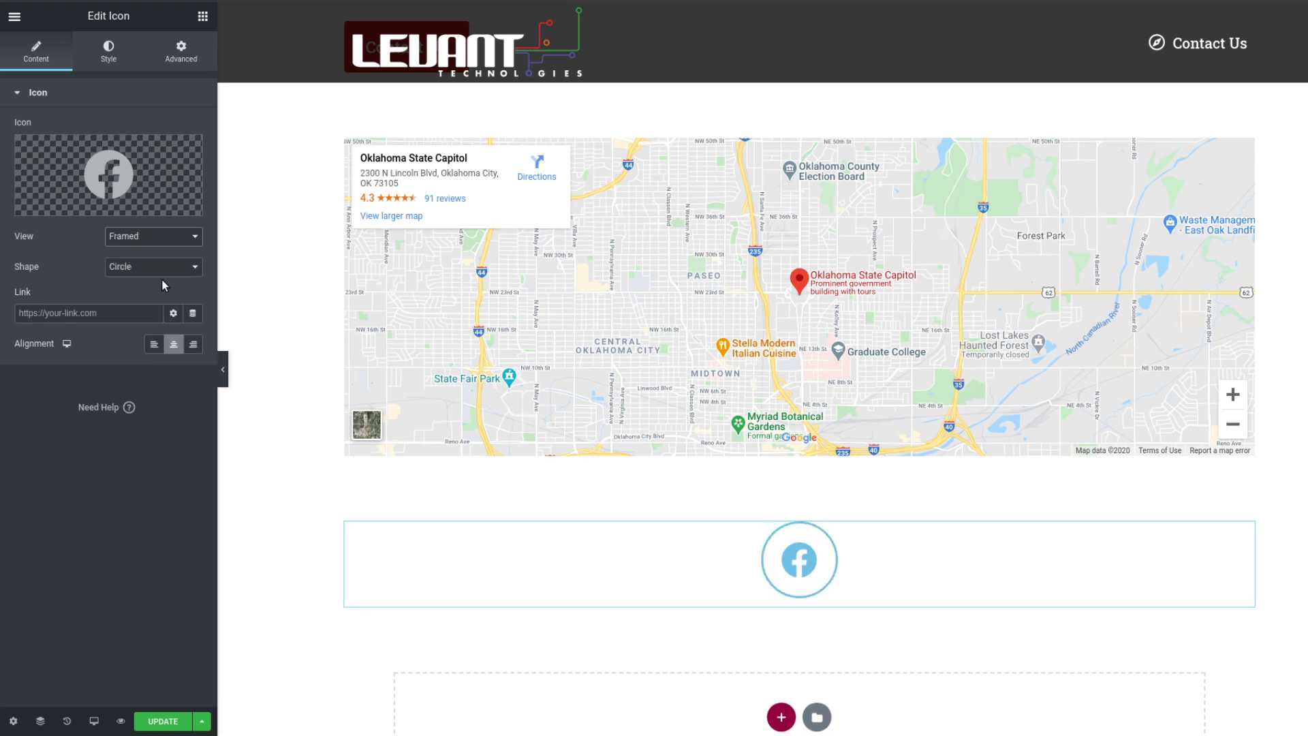
pyautogui.click(157, 294)
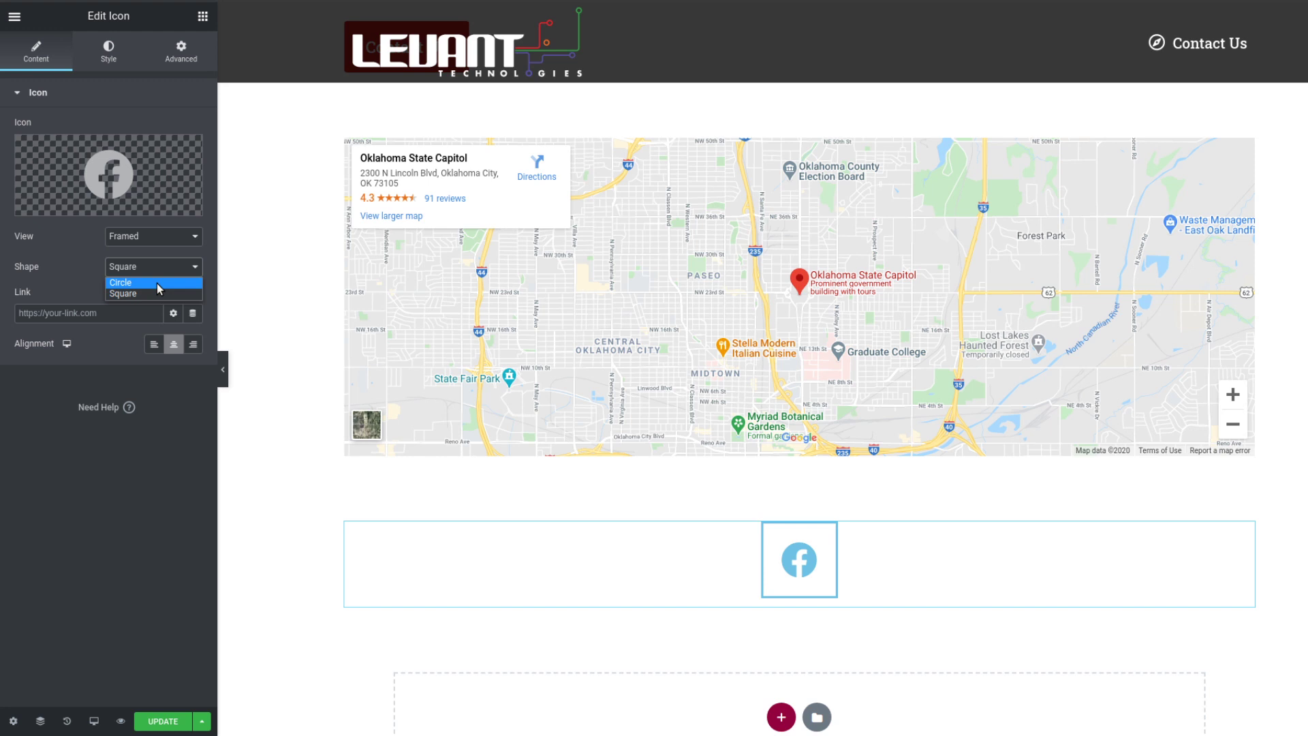
pyautogui.click(159, 242)
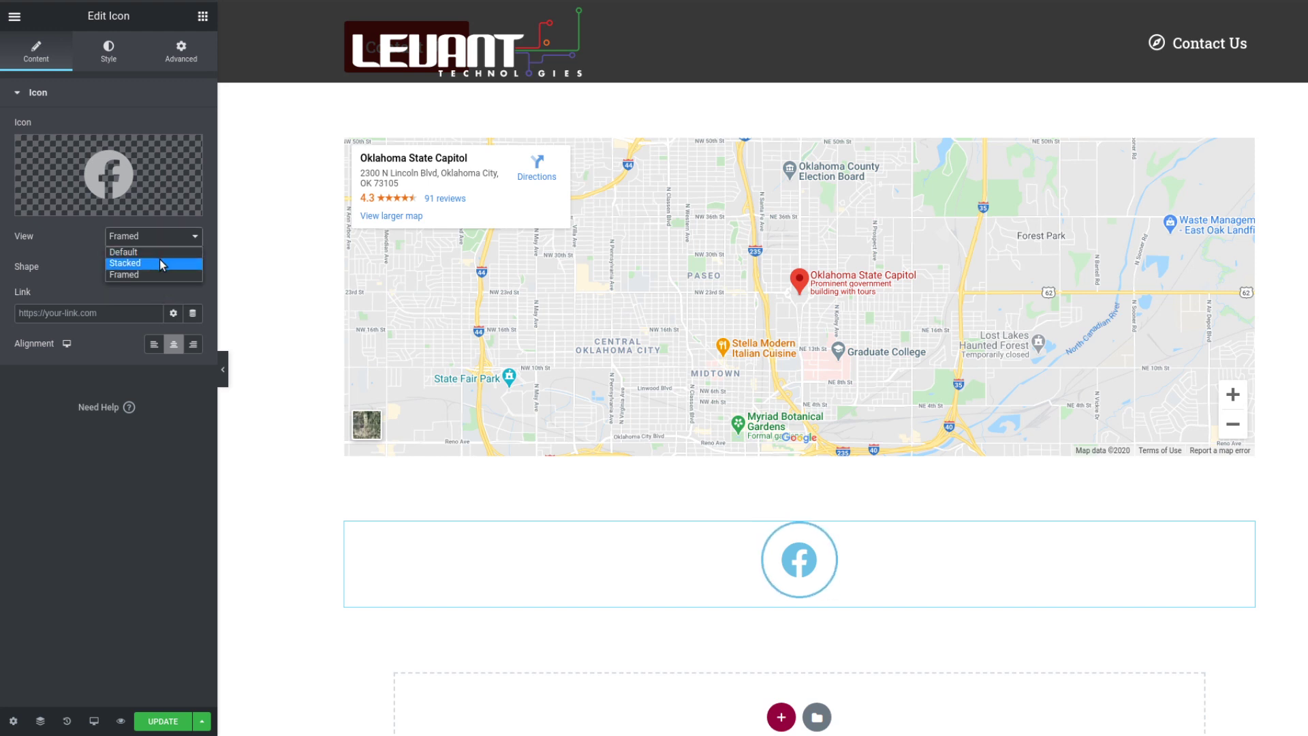
pyautogui.click(162, 252)
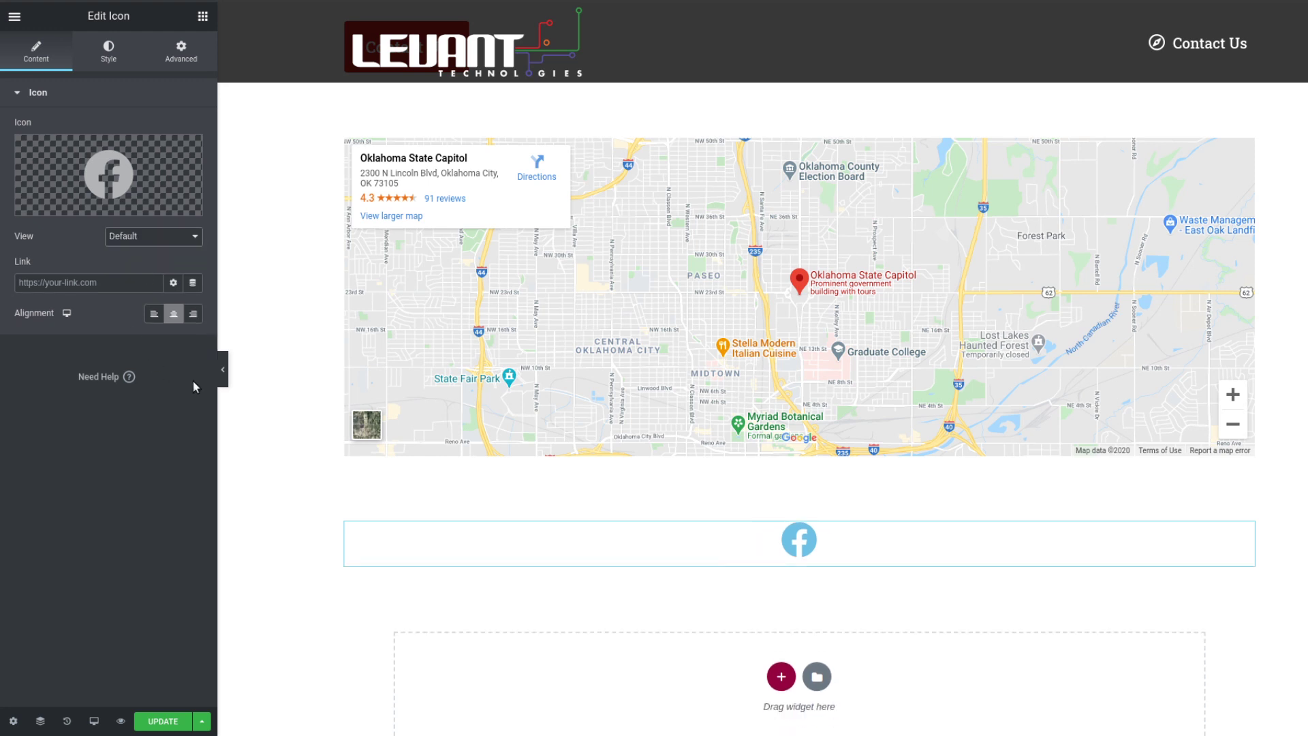
# Step: Add a two-column Inner Section above the Hello World heading
pyautogui.scroll(10, 1188, 361)
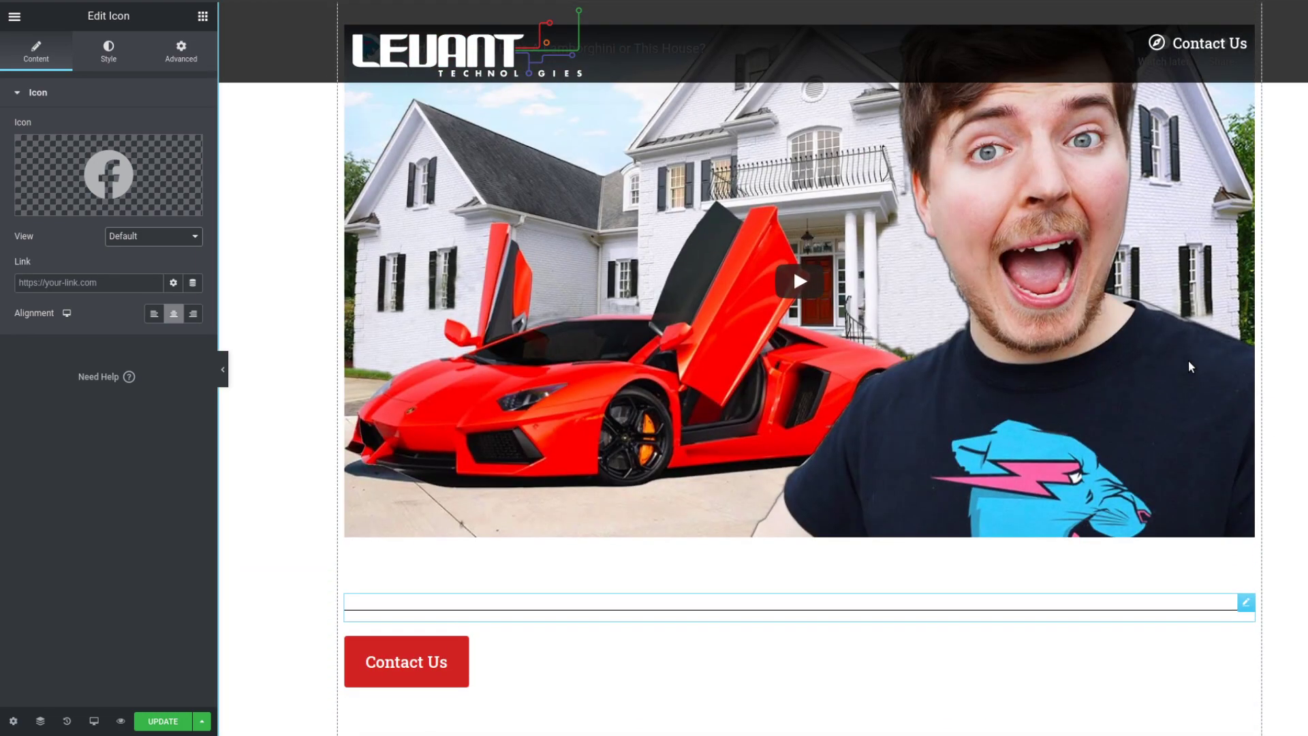
pyautogui.scroll(2, 1188, 361)
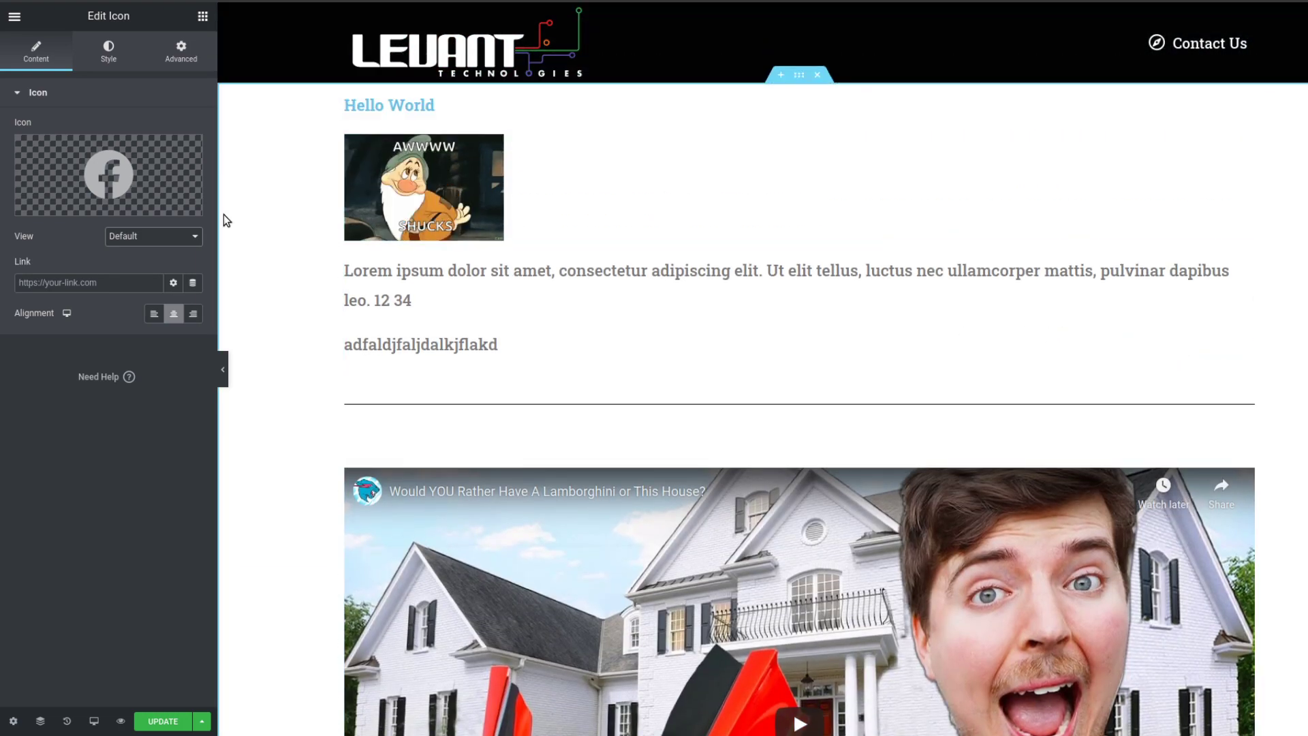
pyautogui.click(203, 17)
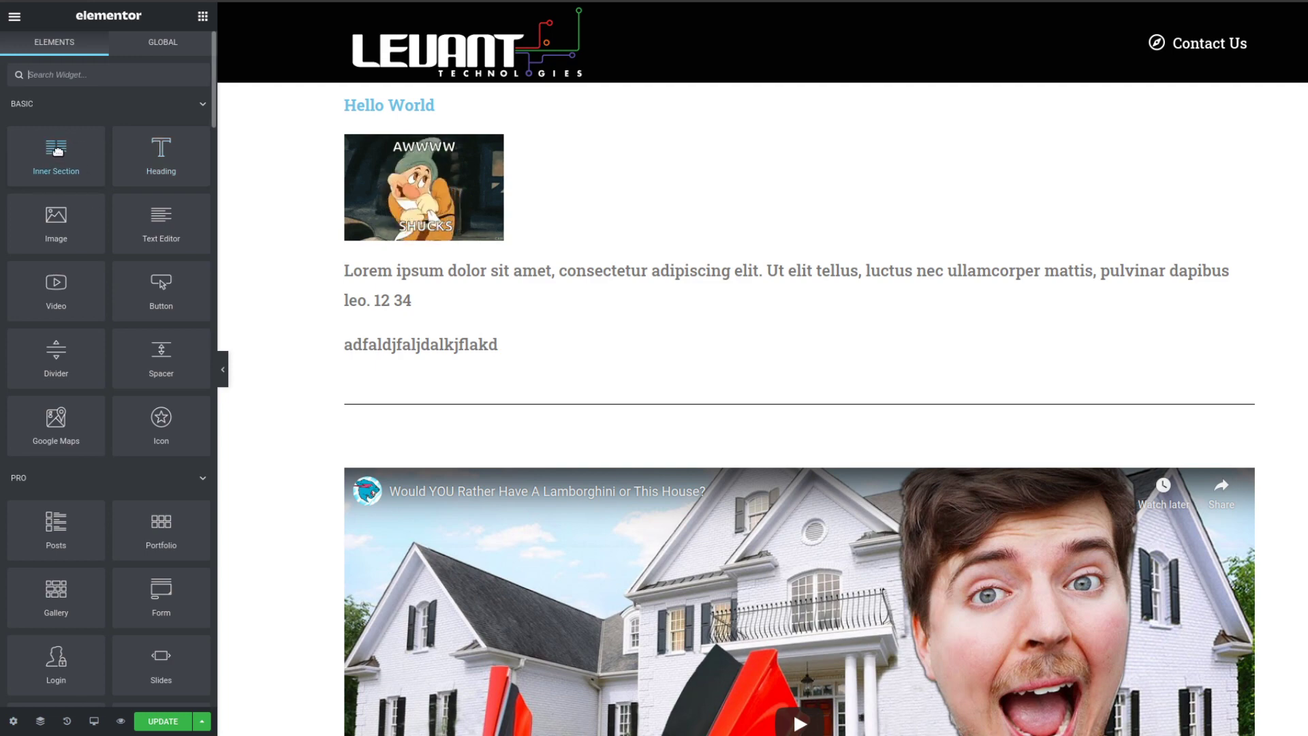
pyautogui.scroll(-15, 747, 321)
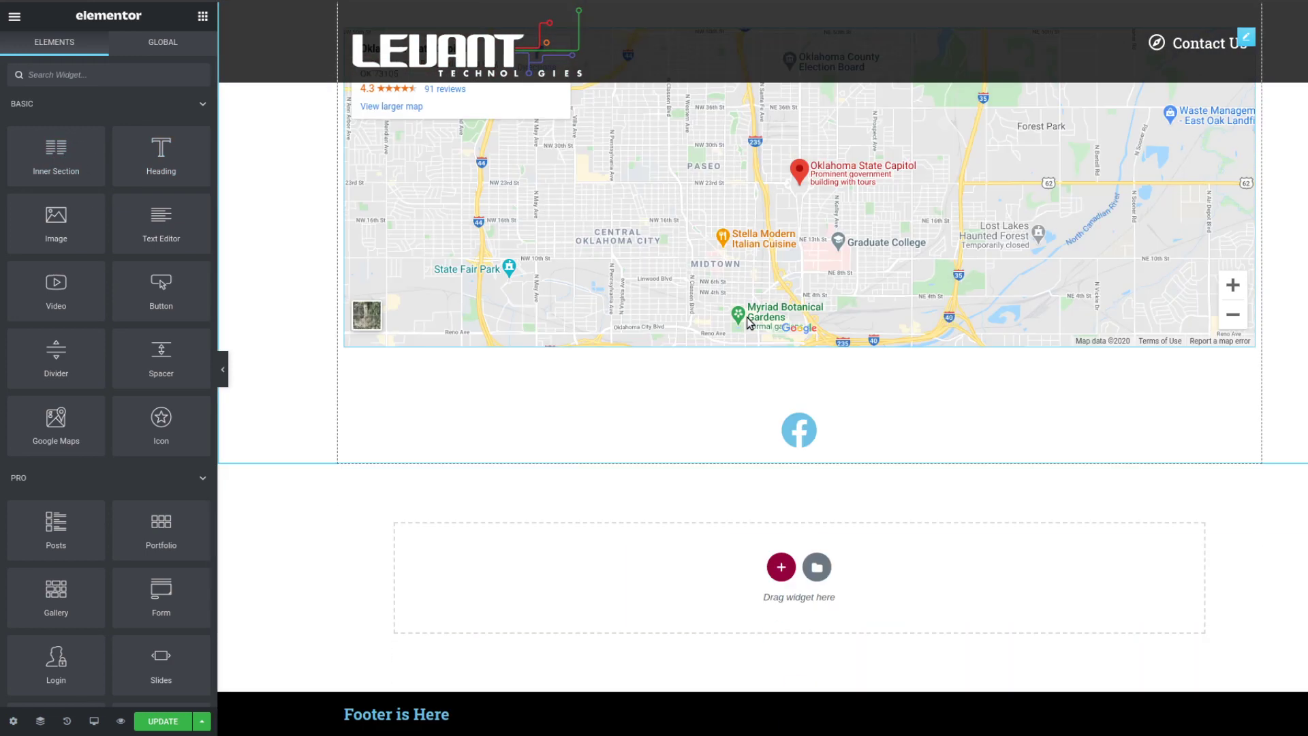
pyautogui.scroll(15, 748, 321)
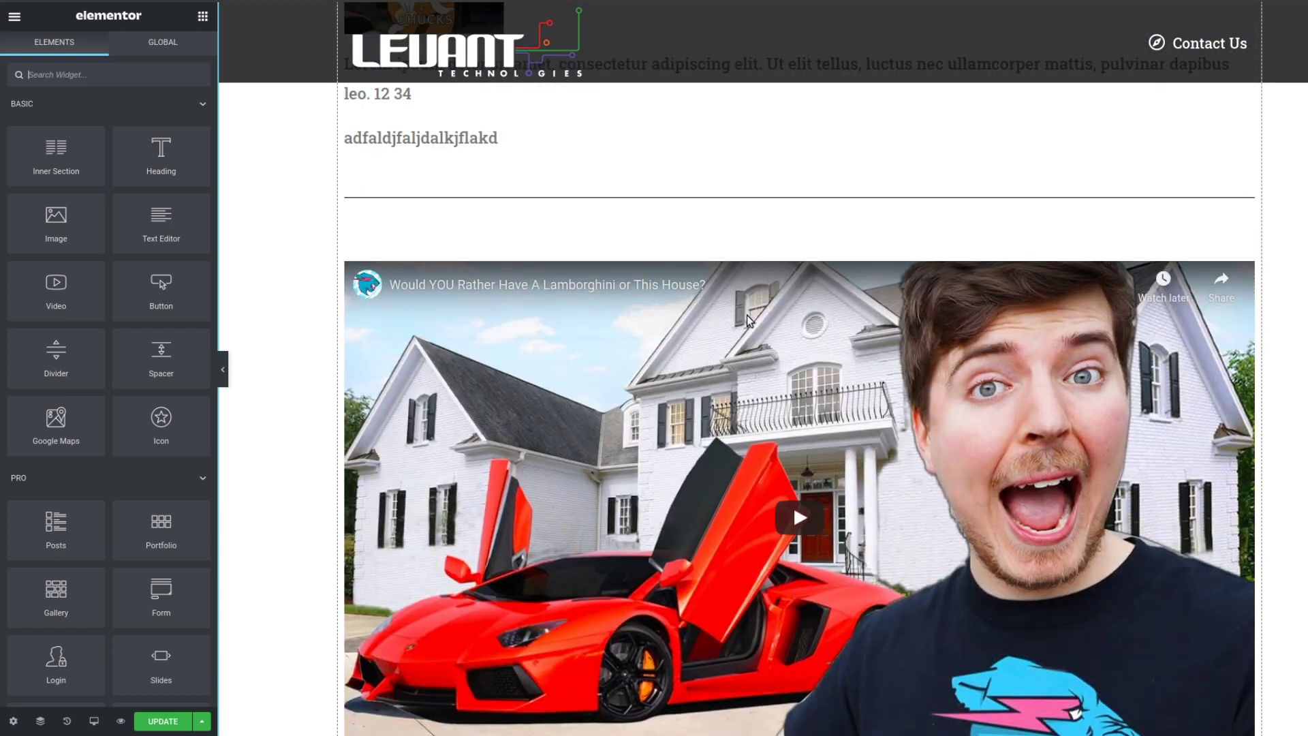
pyautogui.scroll(-4, 746, 314)
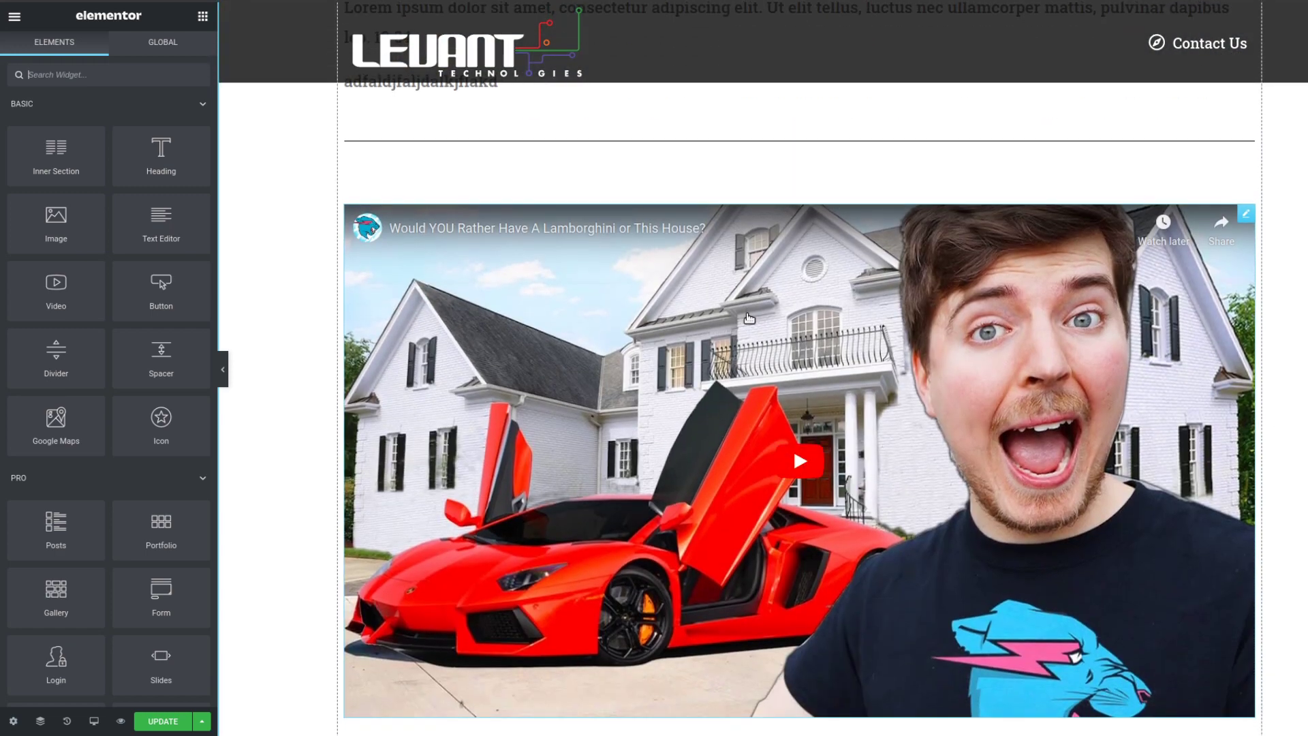
pyautogui.scroll(4, 748, 317)
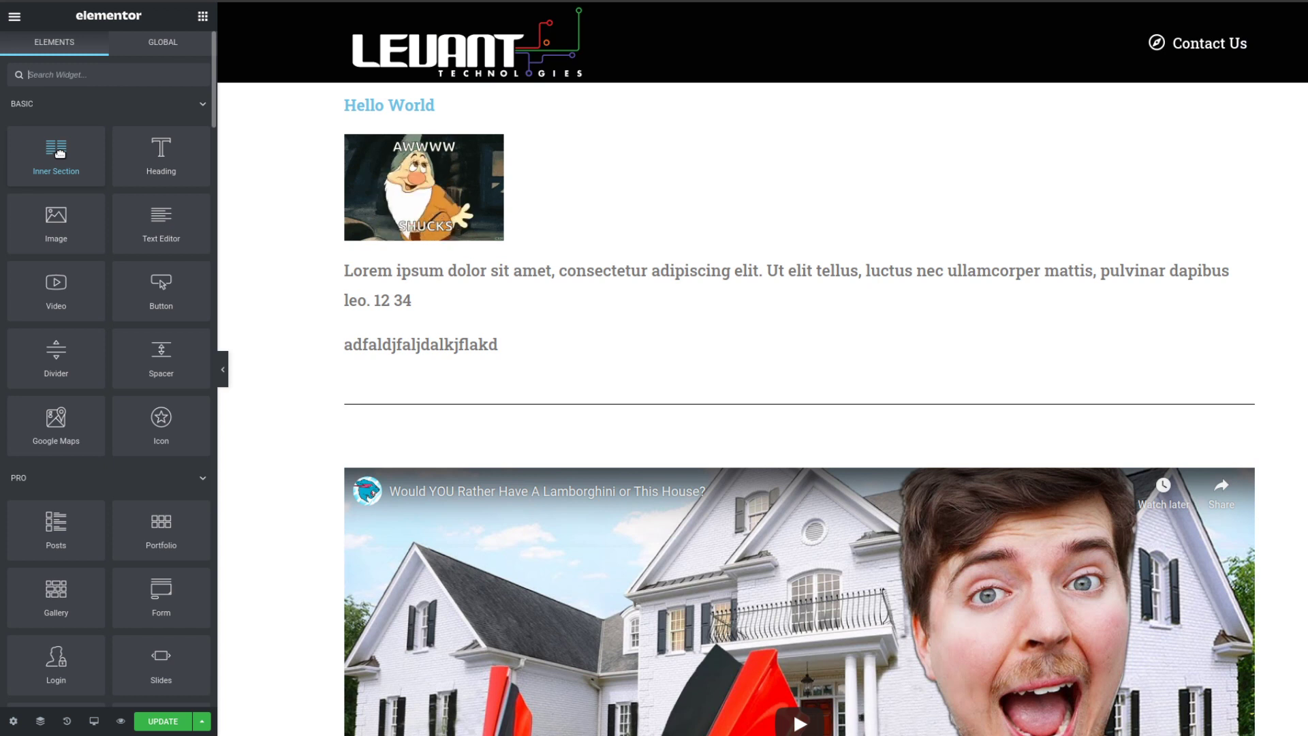
pyautogui.moveTo(60, 154); pyautogui.dragTo(485, 233)
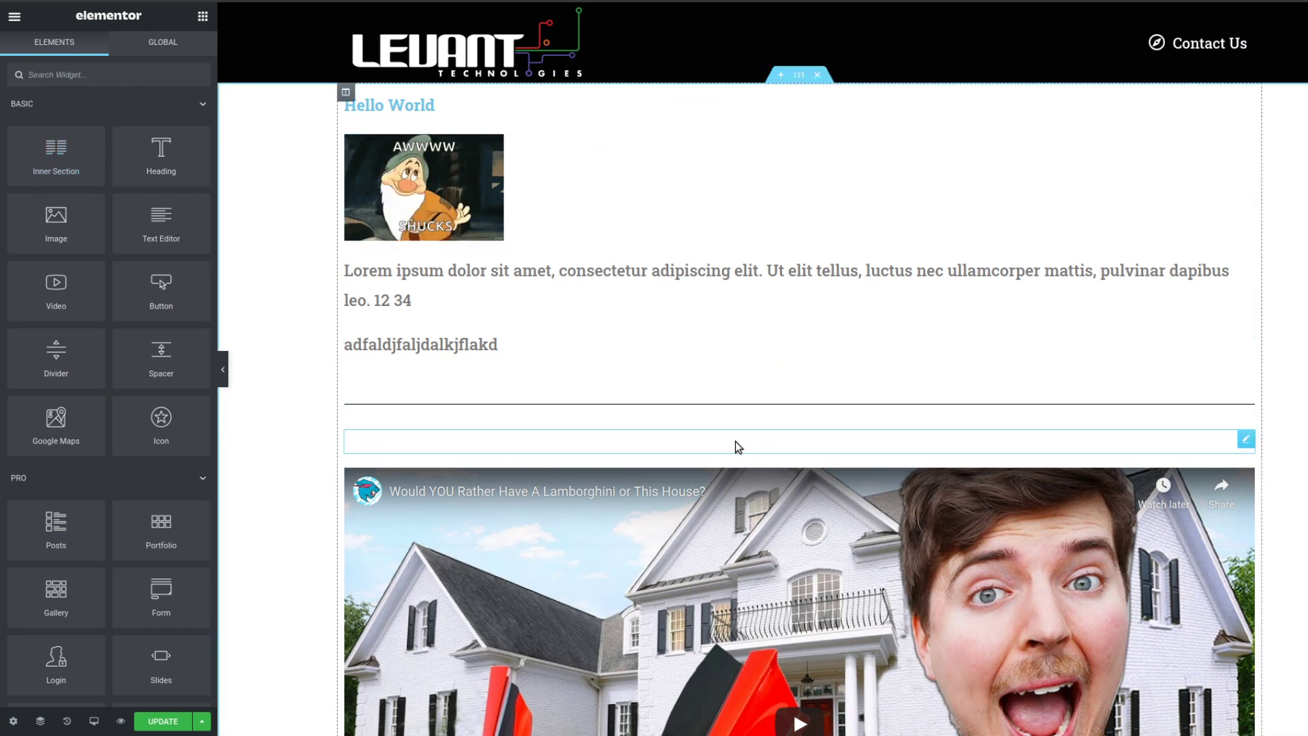
pyautogui.moveTo(56, 152); pyautogui.dragTo(688, 109)
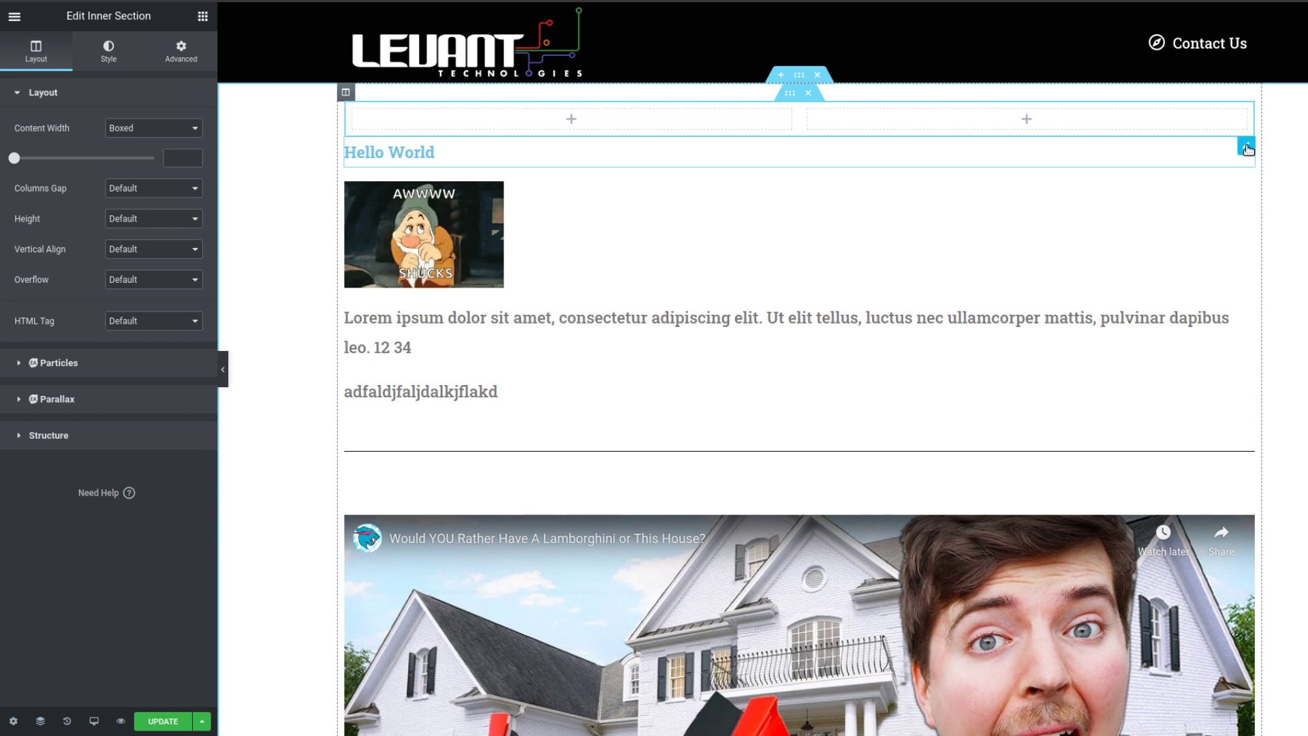
# Step: Move the Hello World heading, the image and the lorem ipsum text into the inner section's left column
pyautogui.moveTo(1246, 149); pyautogui.dragTo(583, 117)
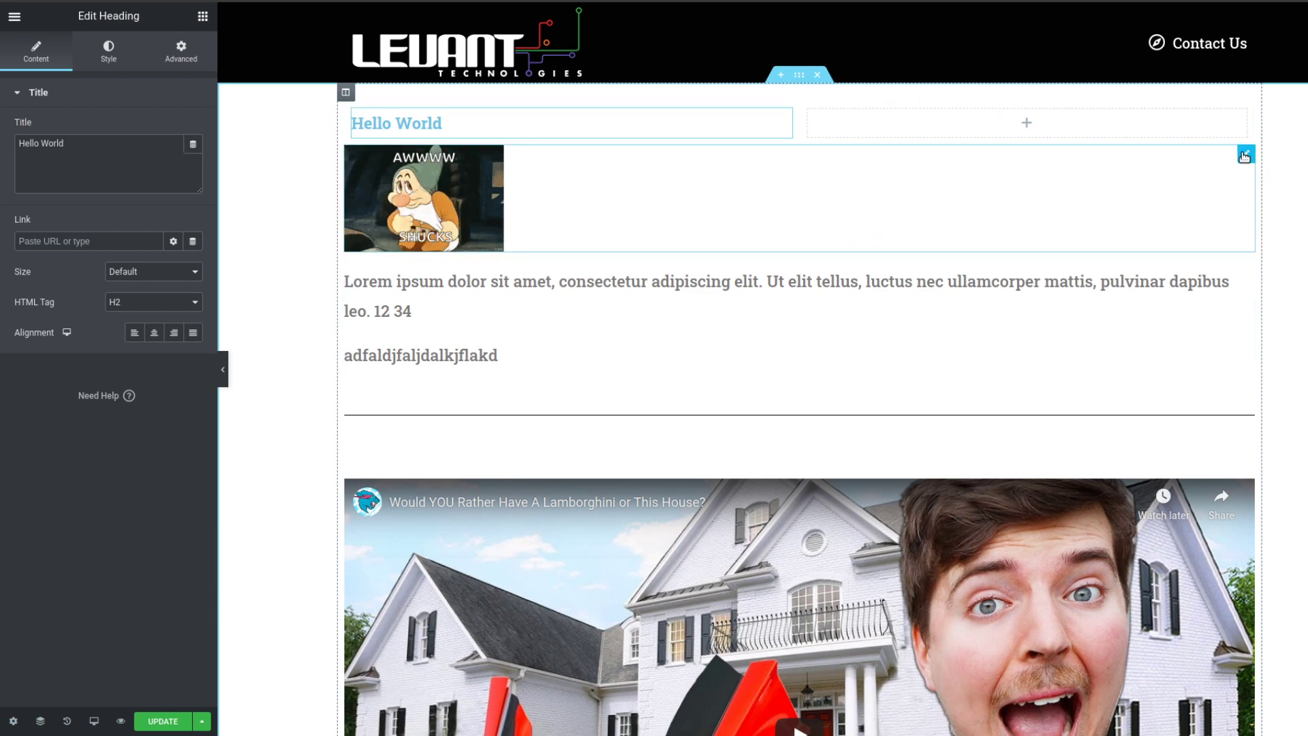
pyautogui.moveTo(1200, 173); pyautogui.dragTo(443, 139)
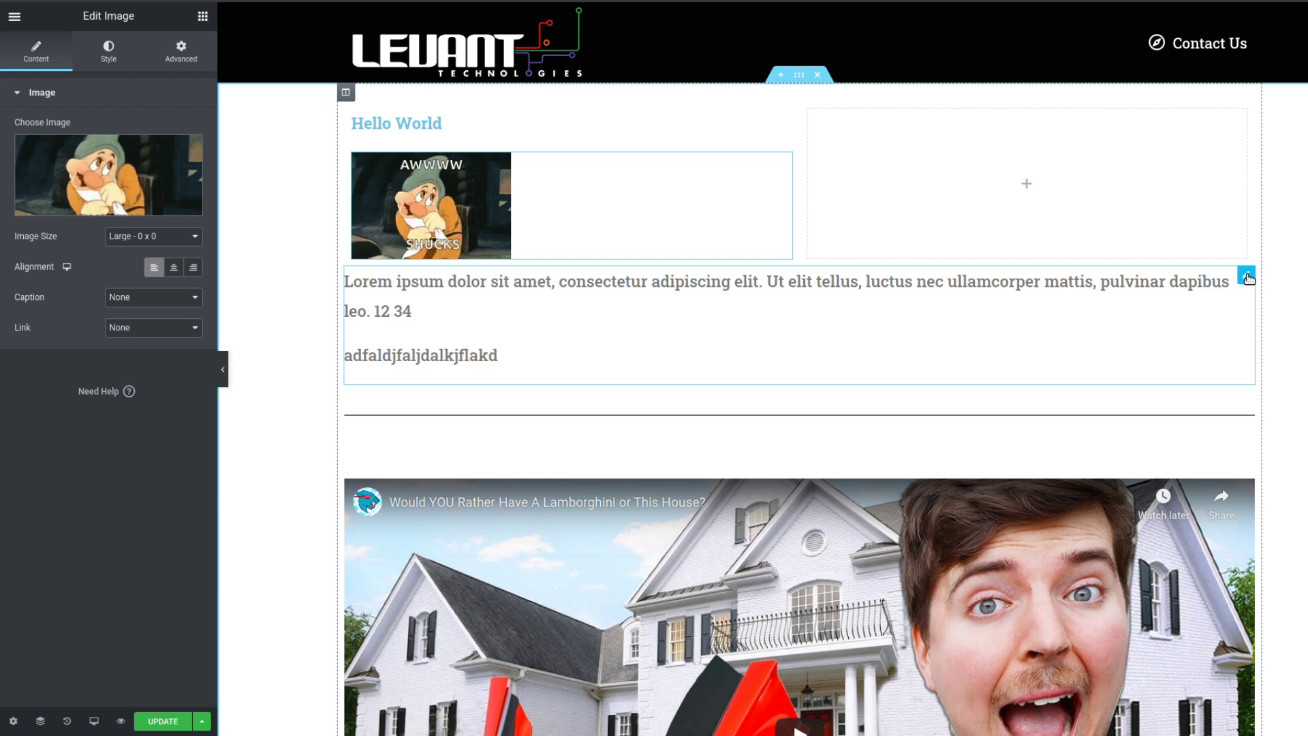
pyautogui.moveTo(1232, 278); pyautogui.dragTo(667, 256)
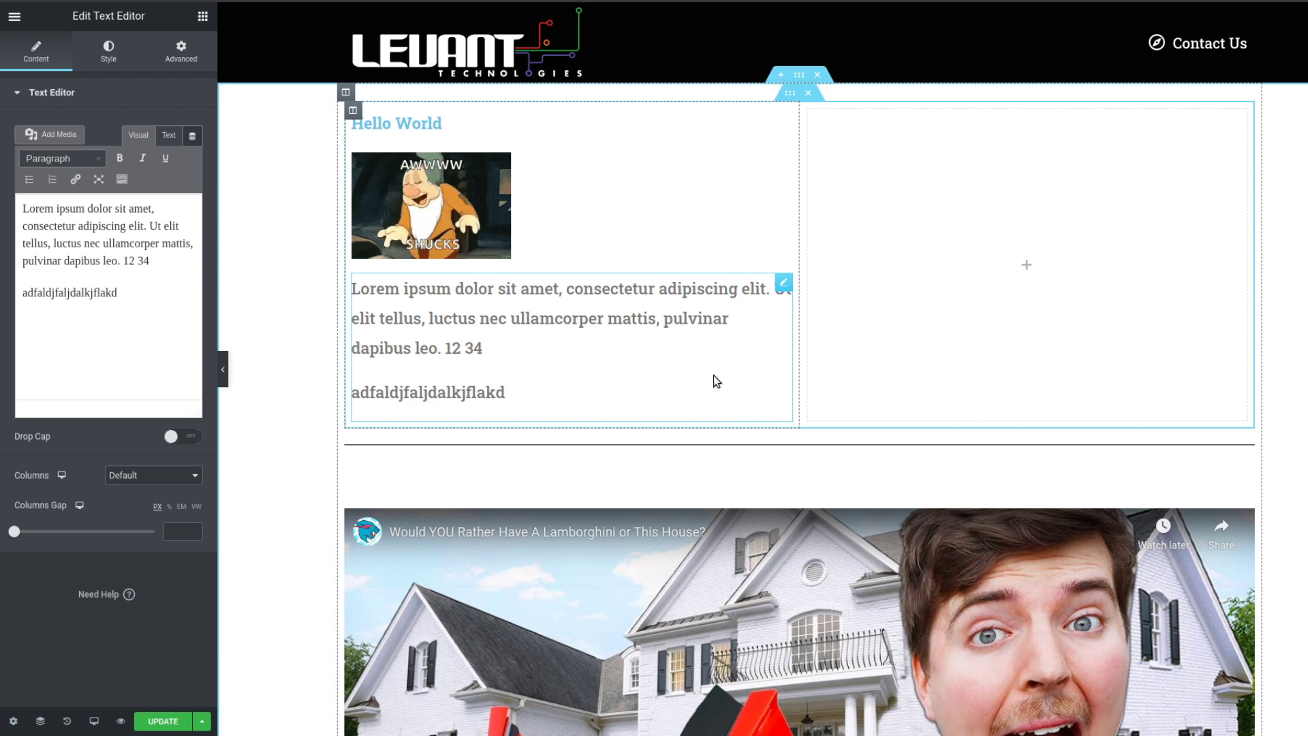
# Step: Move the YouTube video into the inner section's empty right column
pyautogui.scroll(-1, 938, 439)
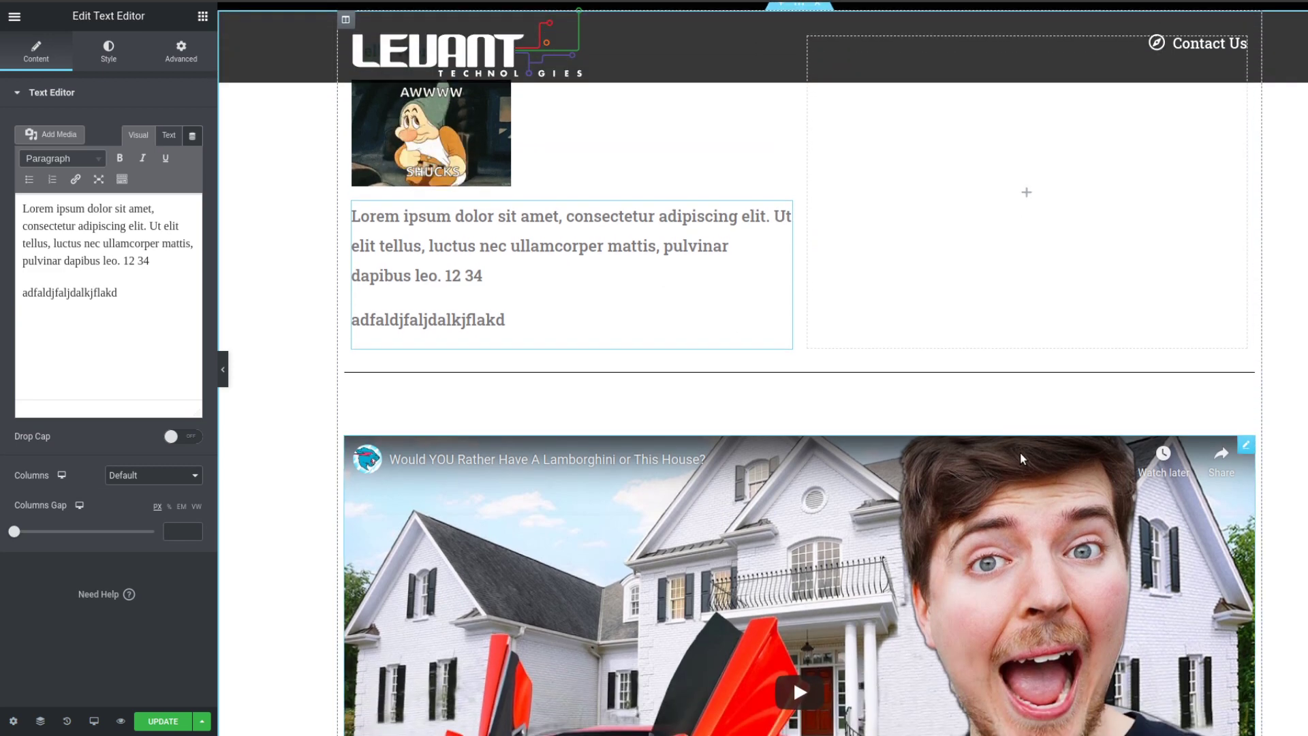
pyautogui.scroll(1, 1018, 446)
pyautogui.scroll(-1, 1015, 441)
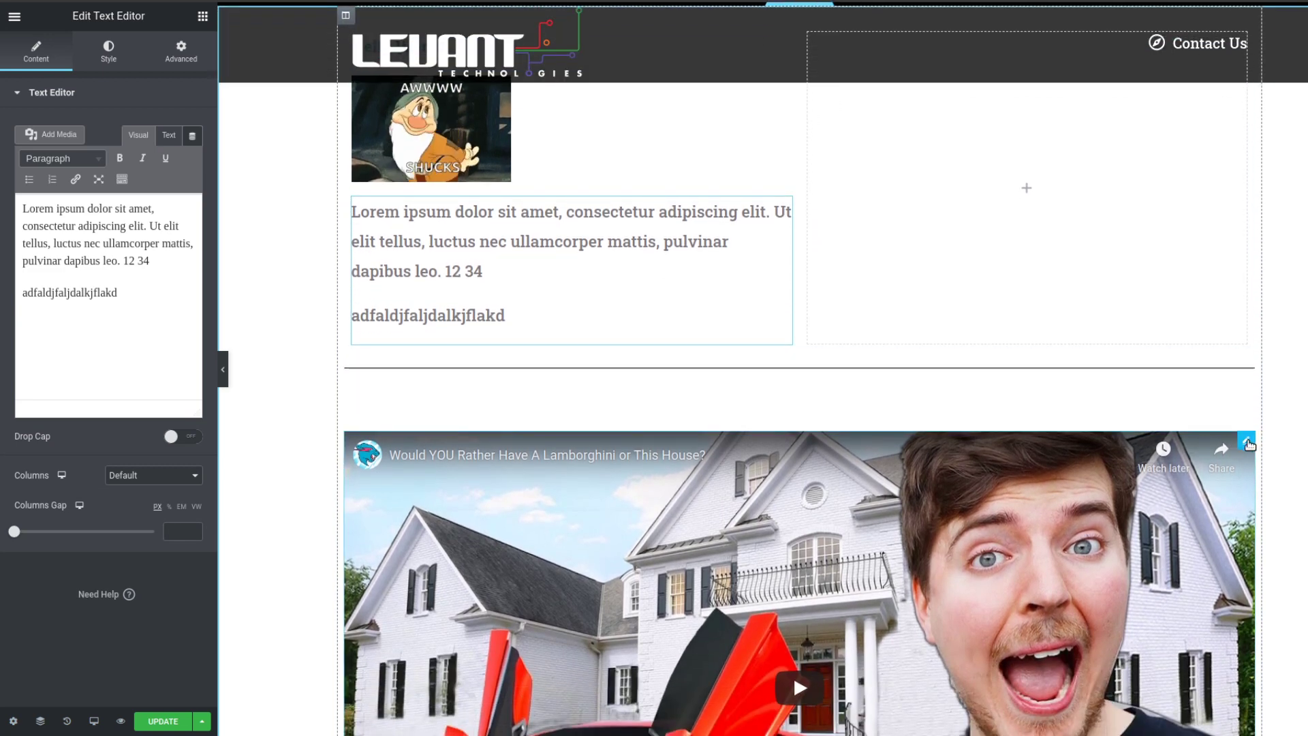
pyautogui.moveTo(1248, 444); pyautogui.dragTo(1029, 220)
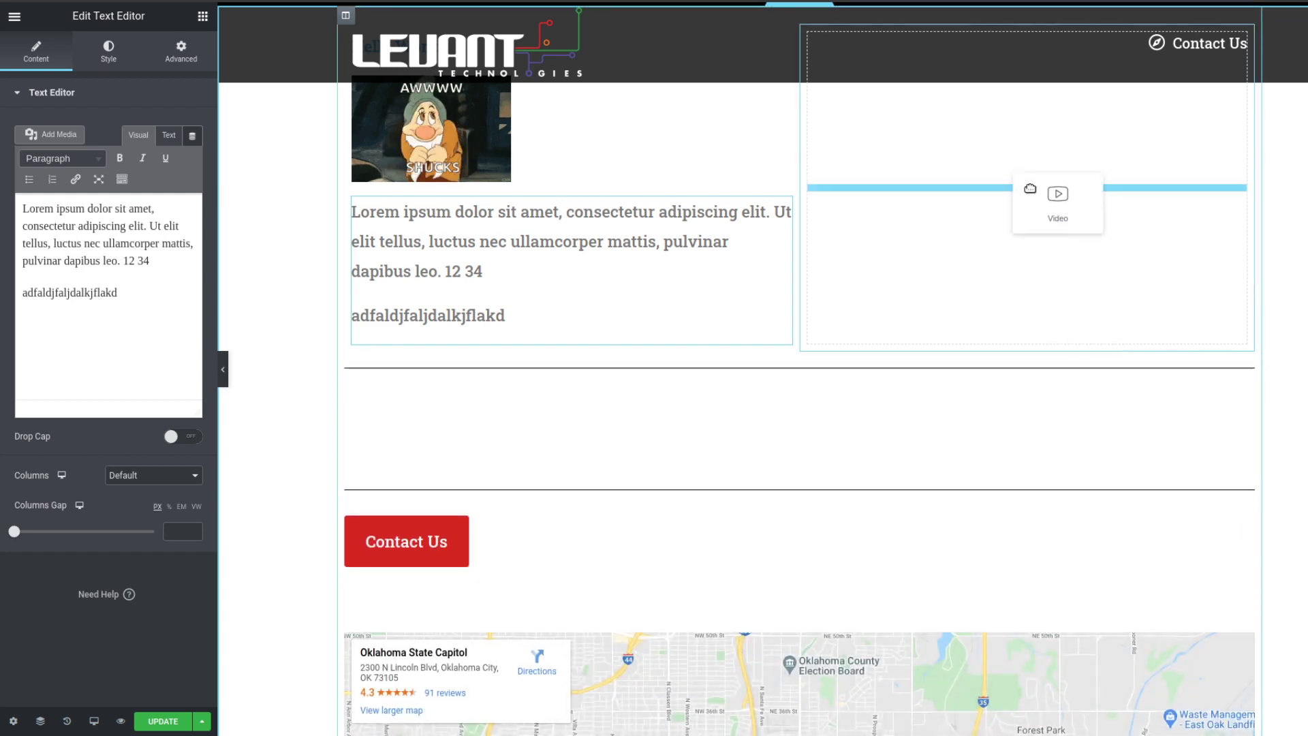
pyautogui.moveTo(1197, 344); pyautogui.dragTo(1200, 351)
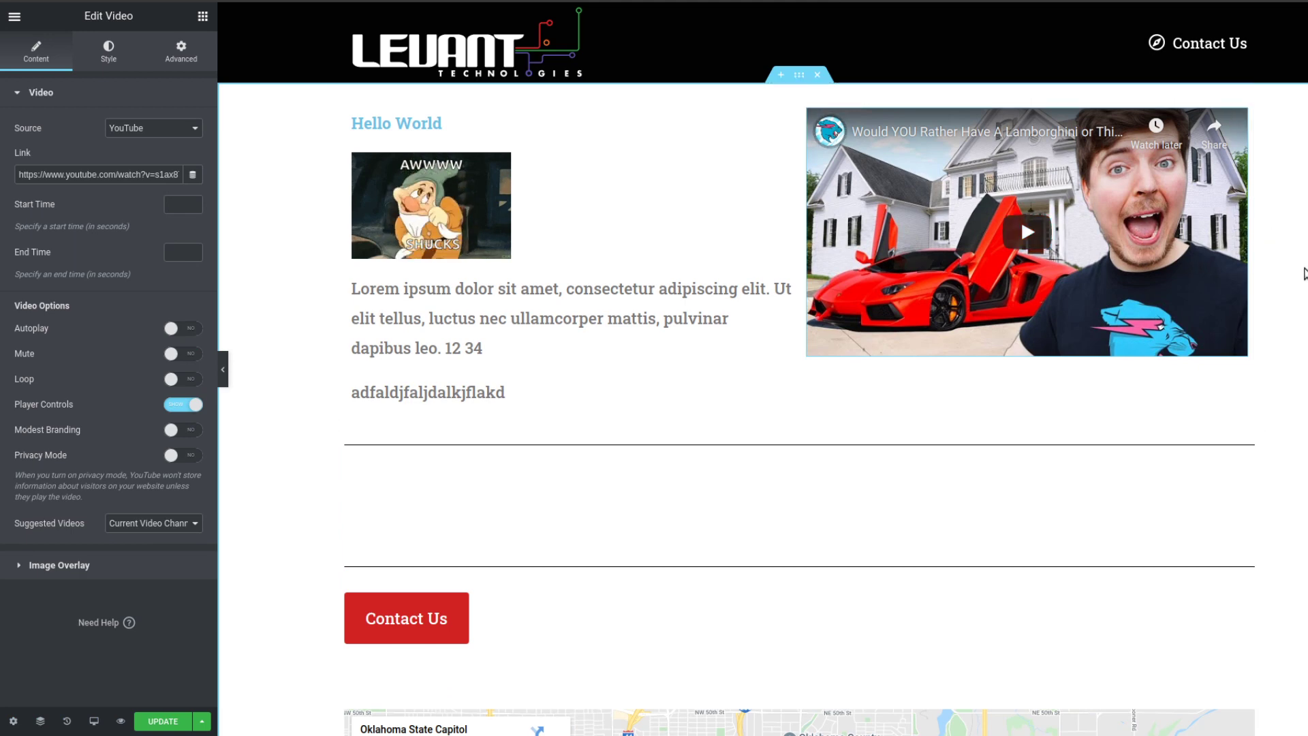
# Step: Delete the divider directly below the inner section and the two spacers above the Contact Us button's divider
pyautogui.scroll(-3, 876, 312)
pyautogui.scroll(1, 648, 303)
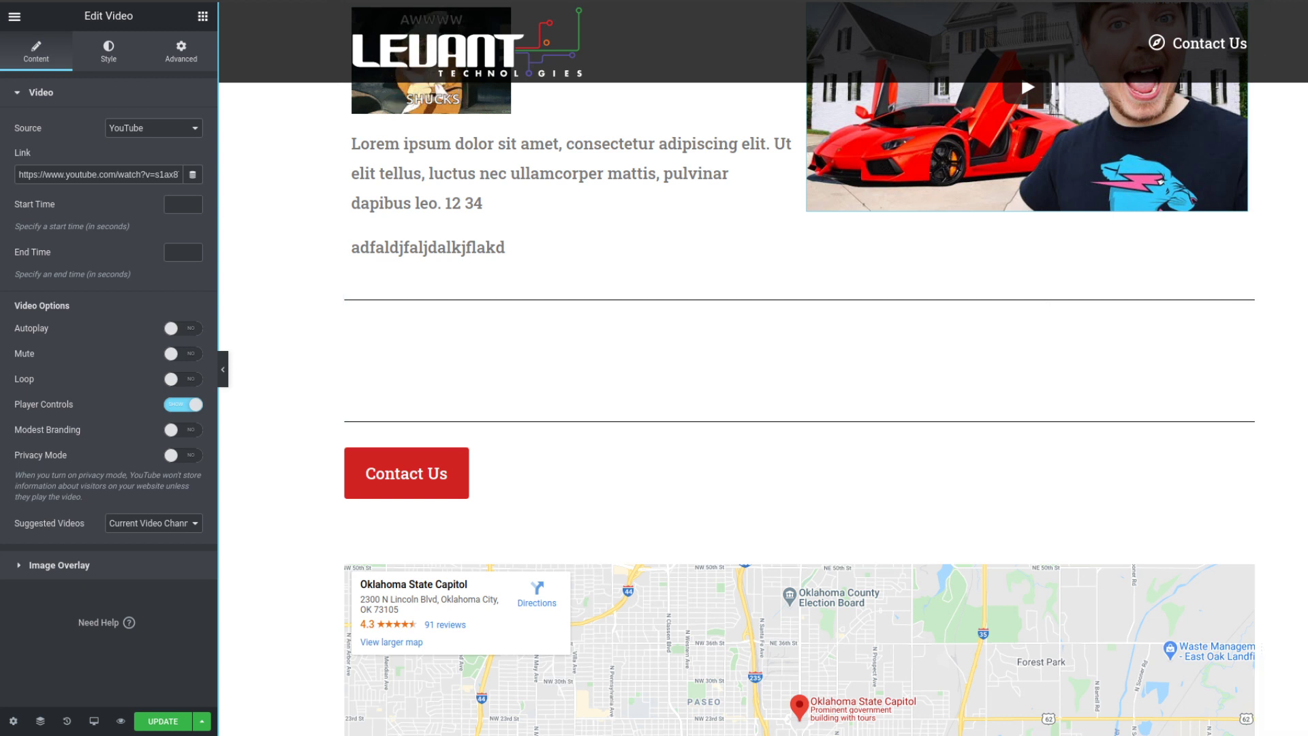
pyautogui.rightClick(1073, 301)
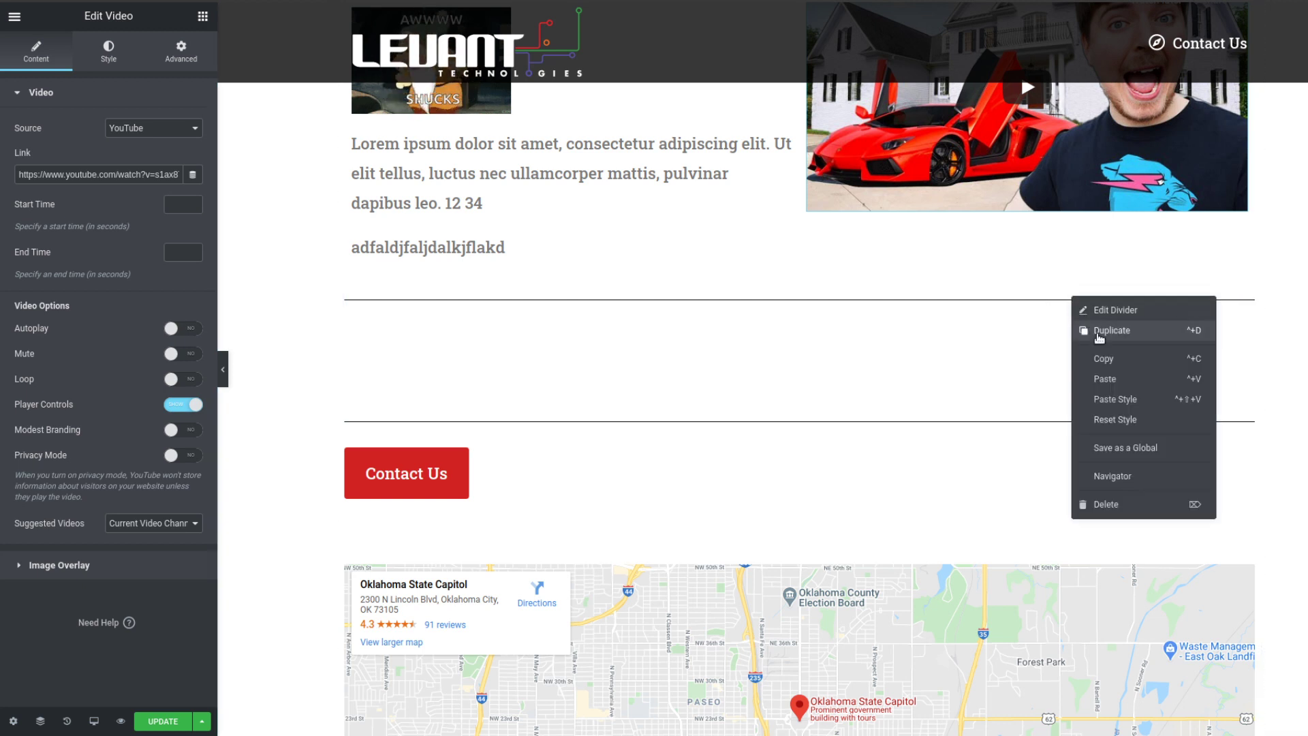
pyautogui.click(1116, 504)
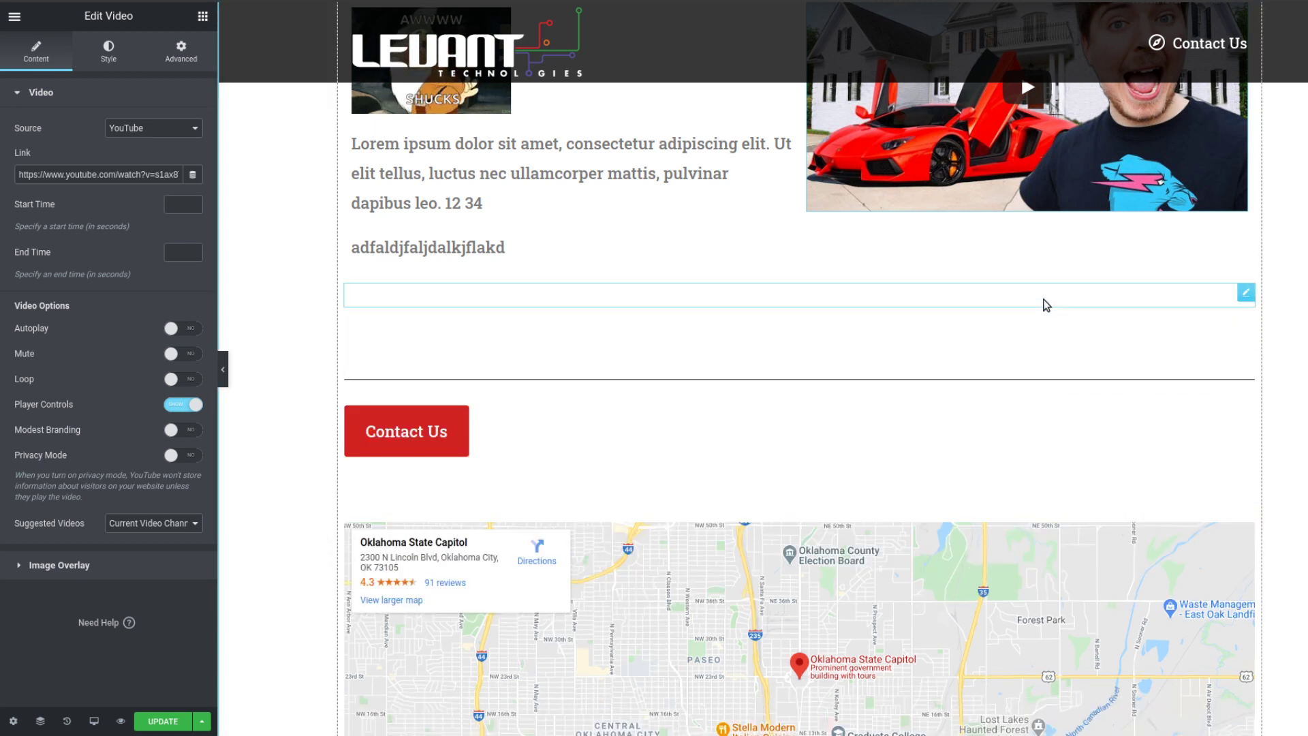
pyautogui.rightClick(1046, 305)
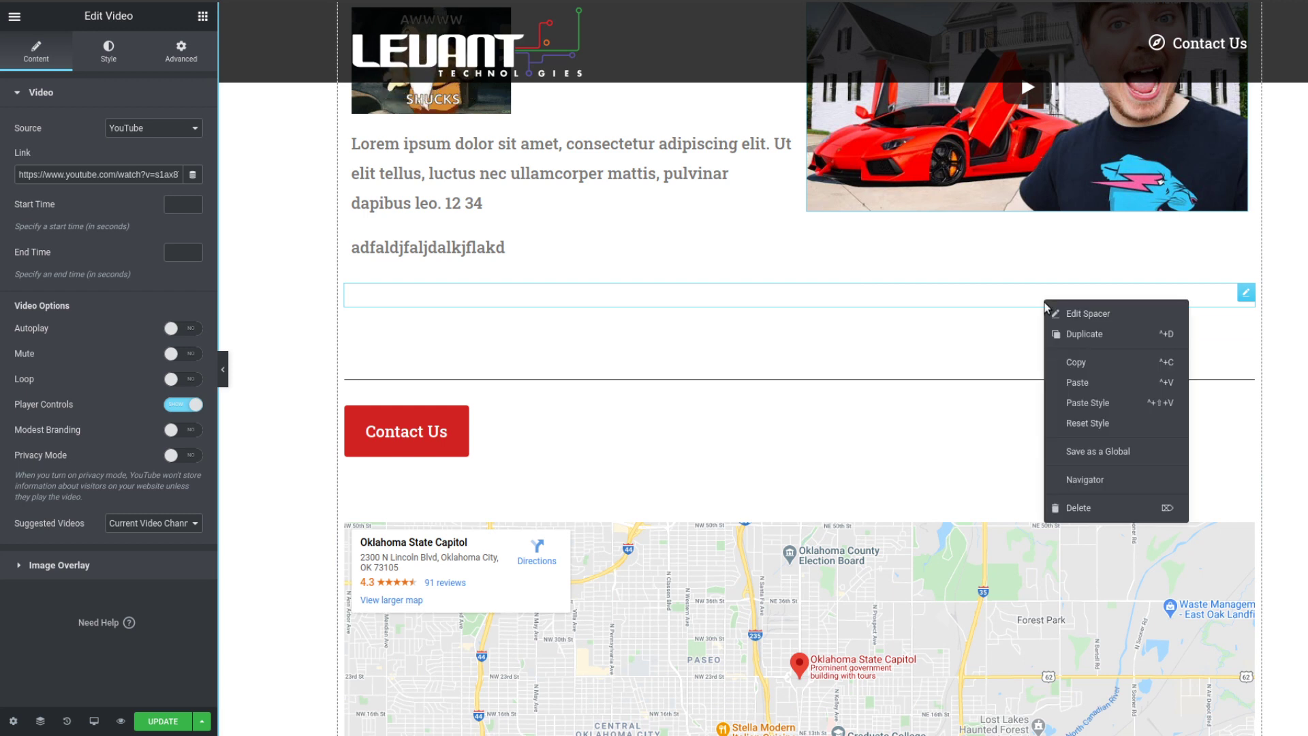
pyautogui.click(1074, 509)
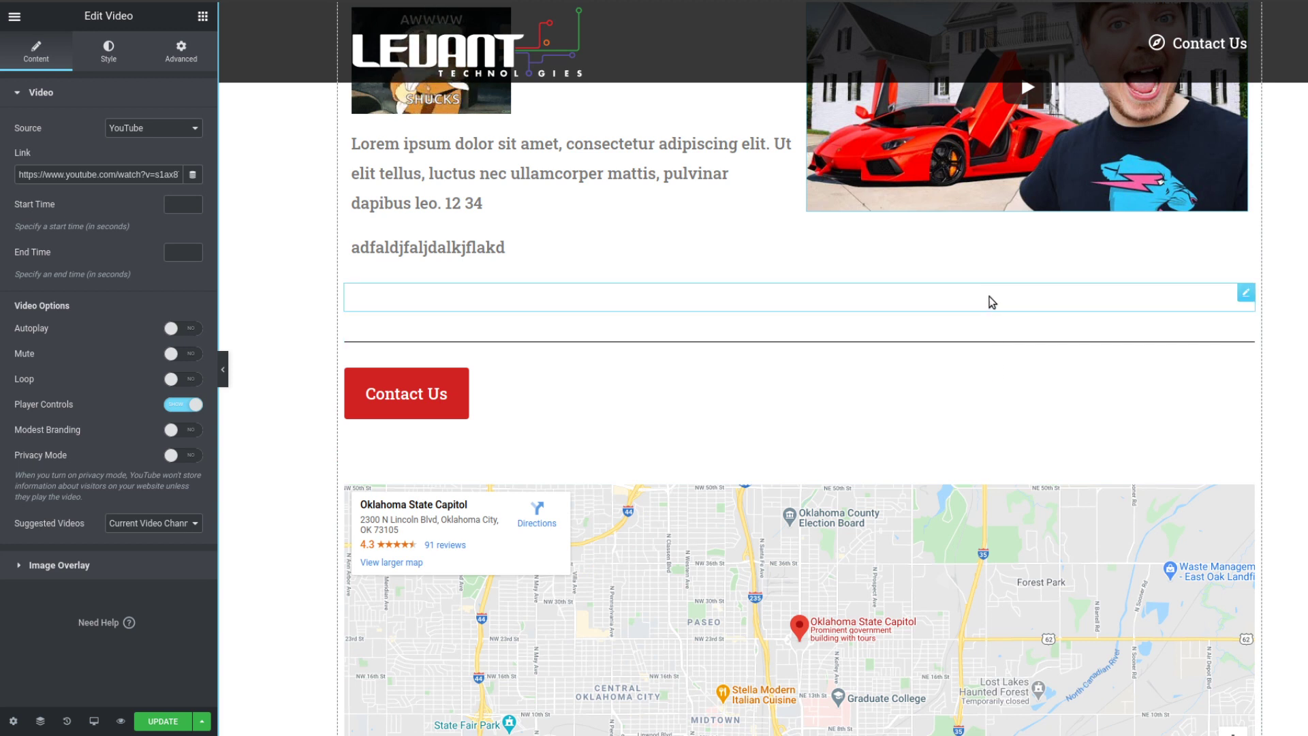
pyautogui.rightClick(989, 298)
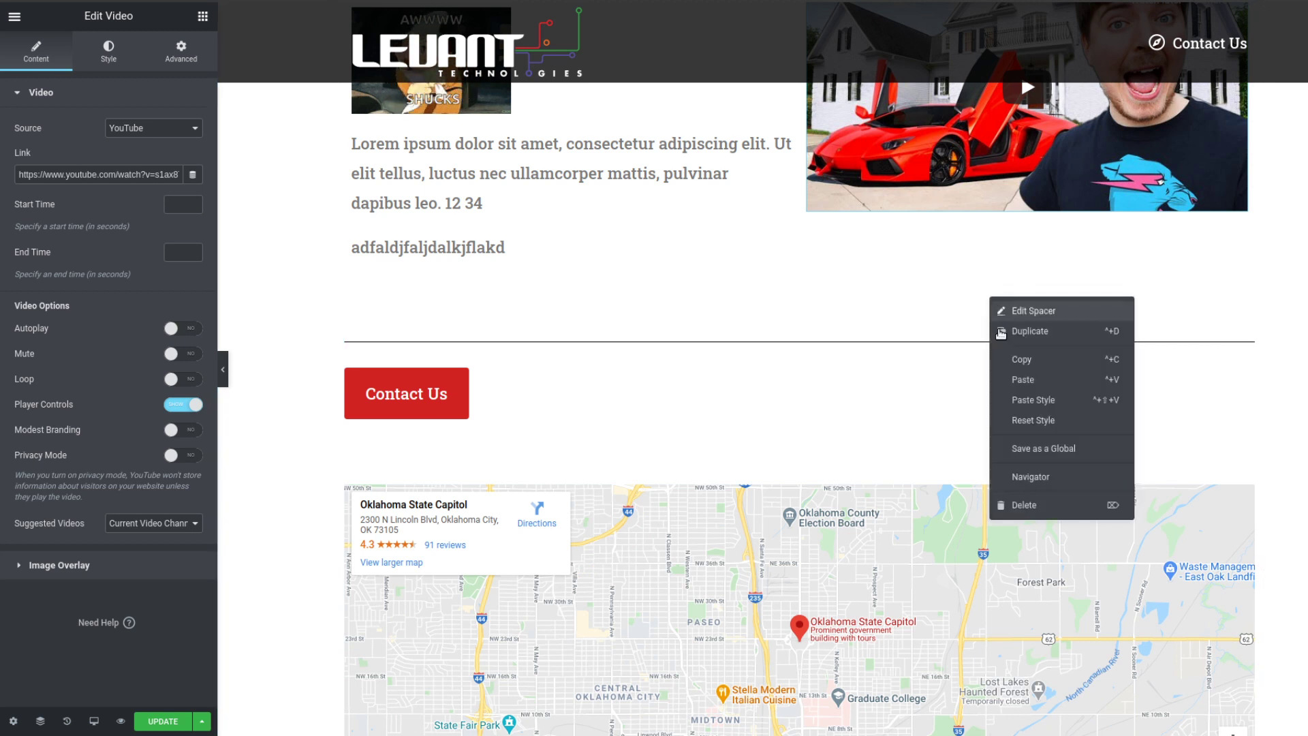
pyautogui.click(1024, 506)
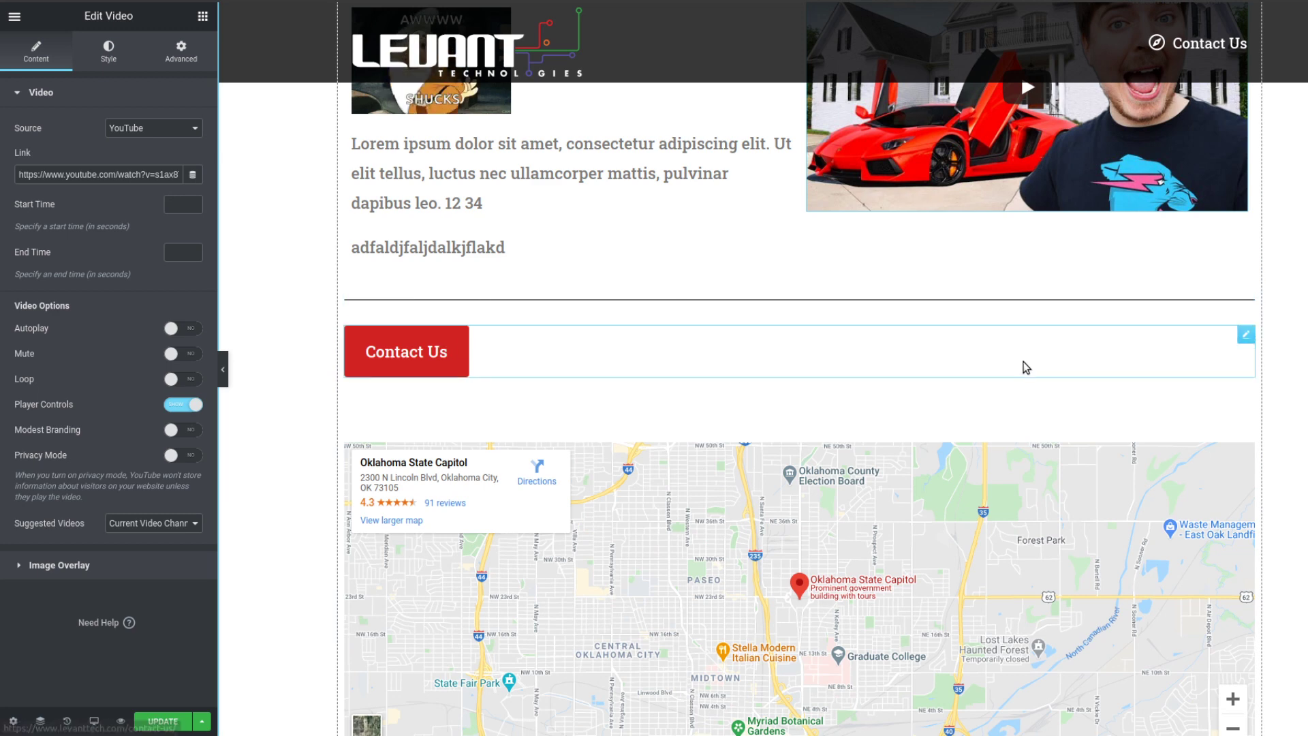
# Step: Add a new section with three equal columns below the Facebook icon
pyautogui.scroll(2, 708, 262)
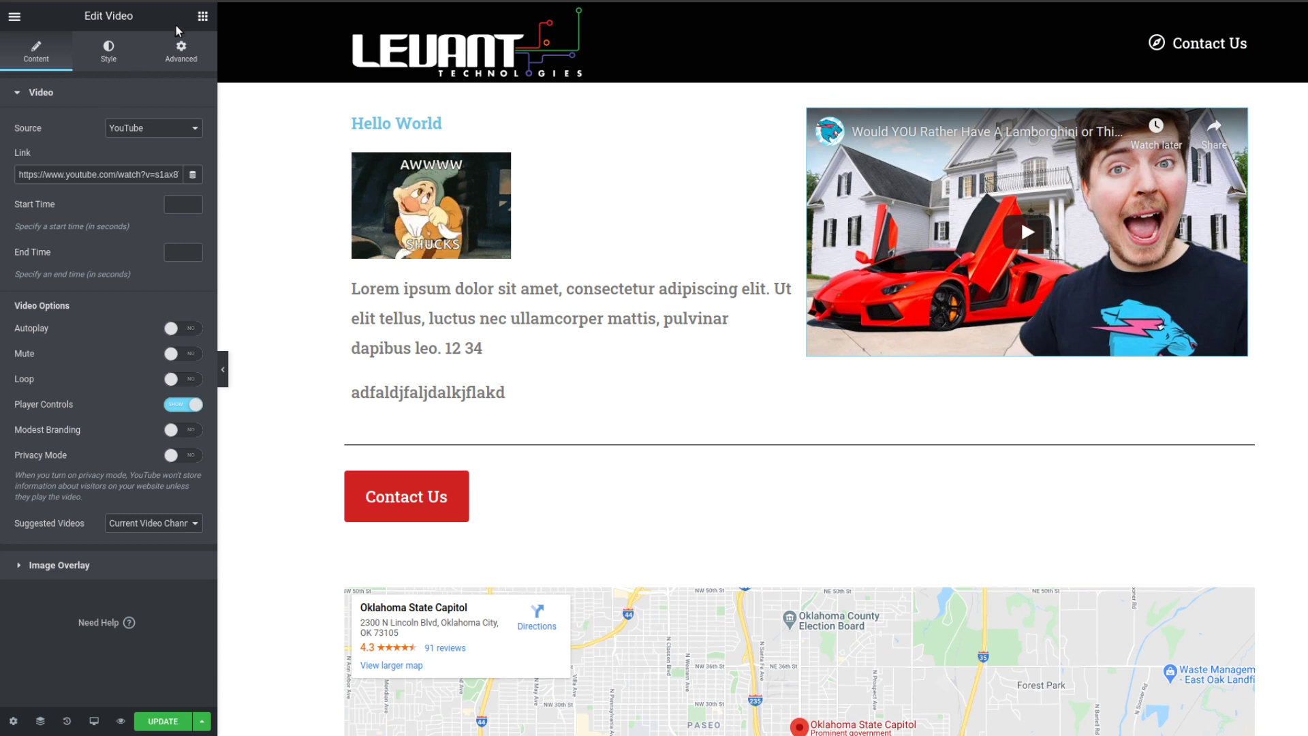
pyautogui.click(202, 16)
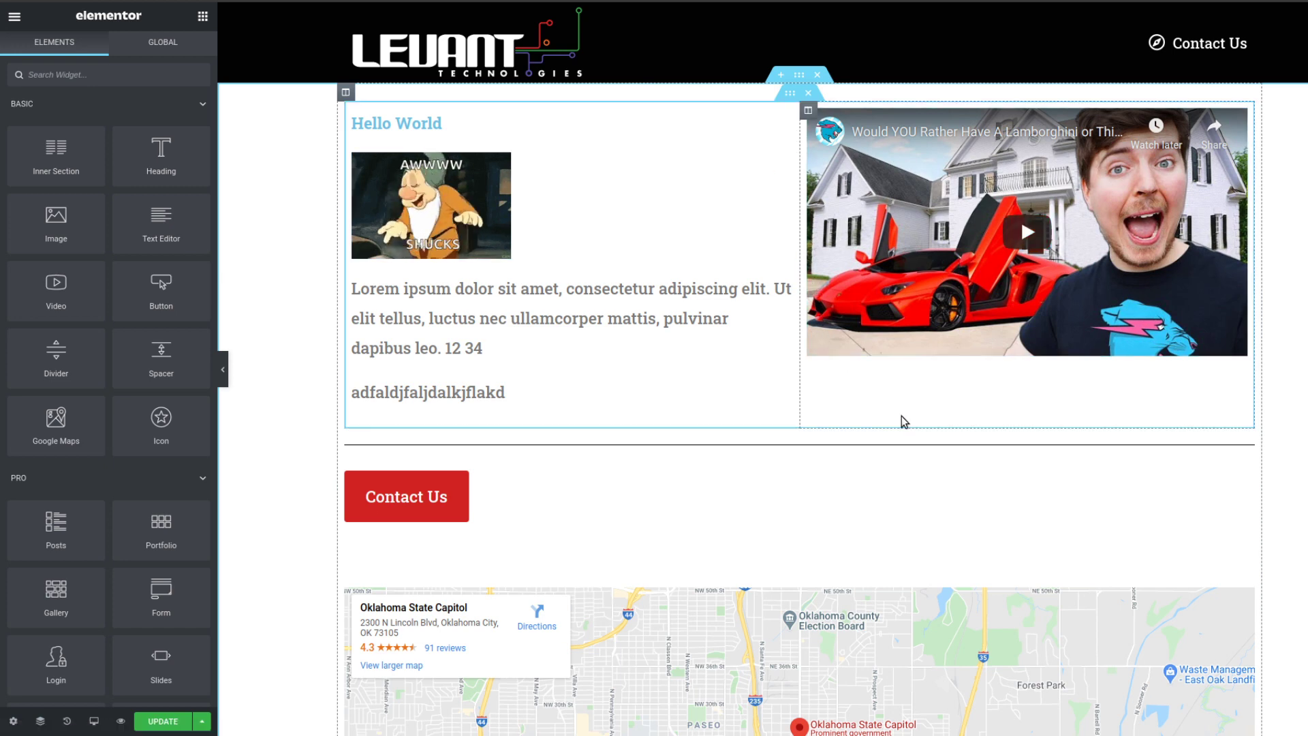
pyautogui.scroll(-8, 901, 415)
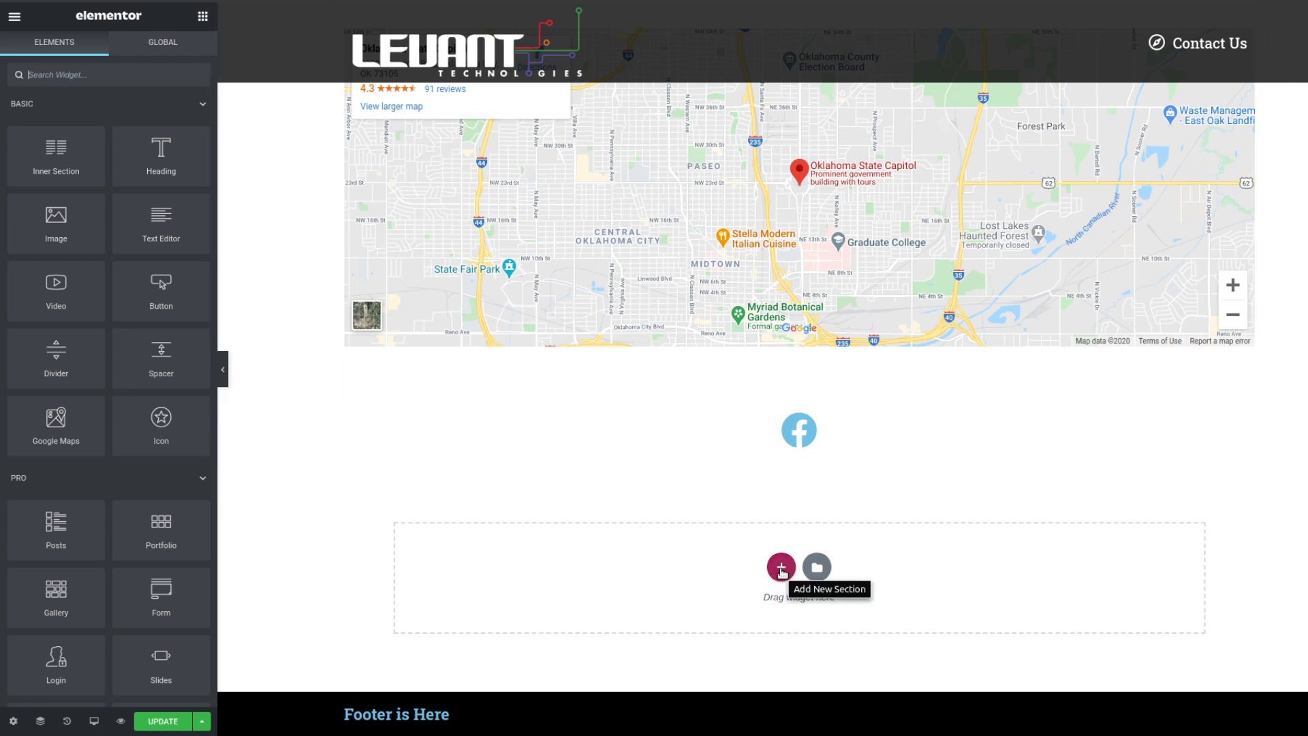
pyautogui.click(780, 567)
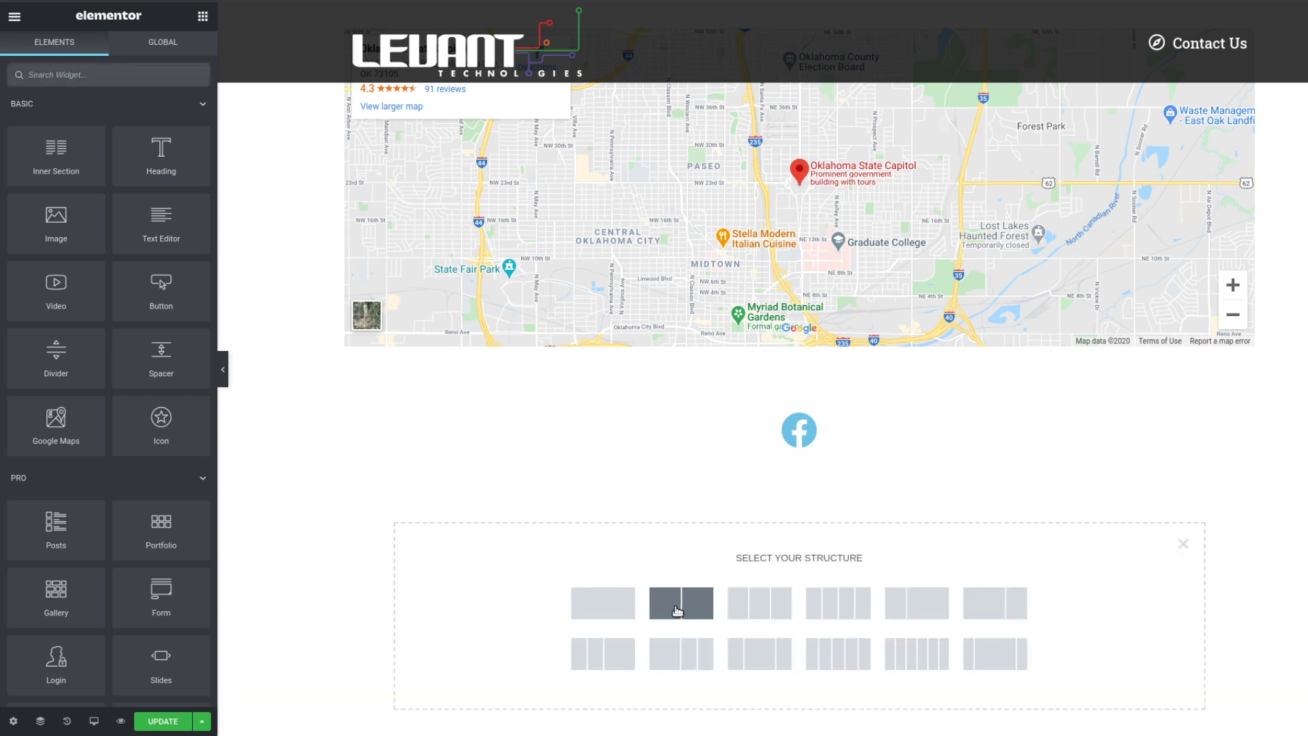
pyautogui.click(747, 609)
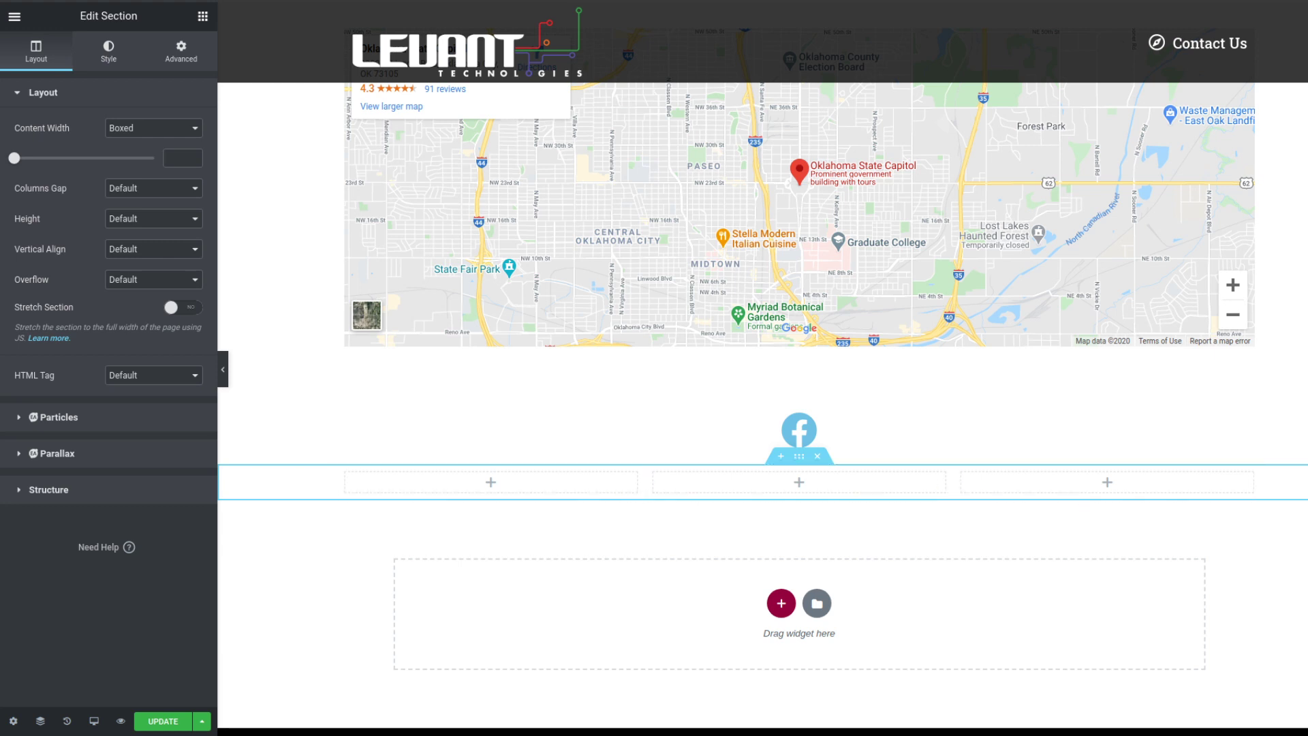
# Step: Move the Oklahoma State Capitol map into the right column of the new three-column section
pyautogui.scroll(2, 1260, 455)
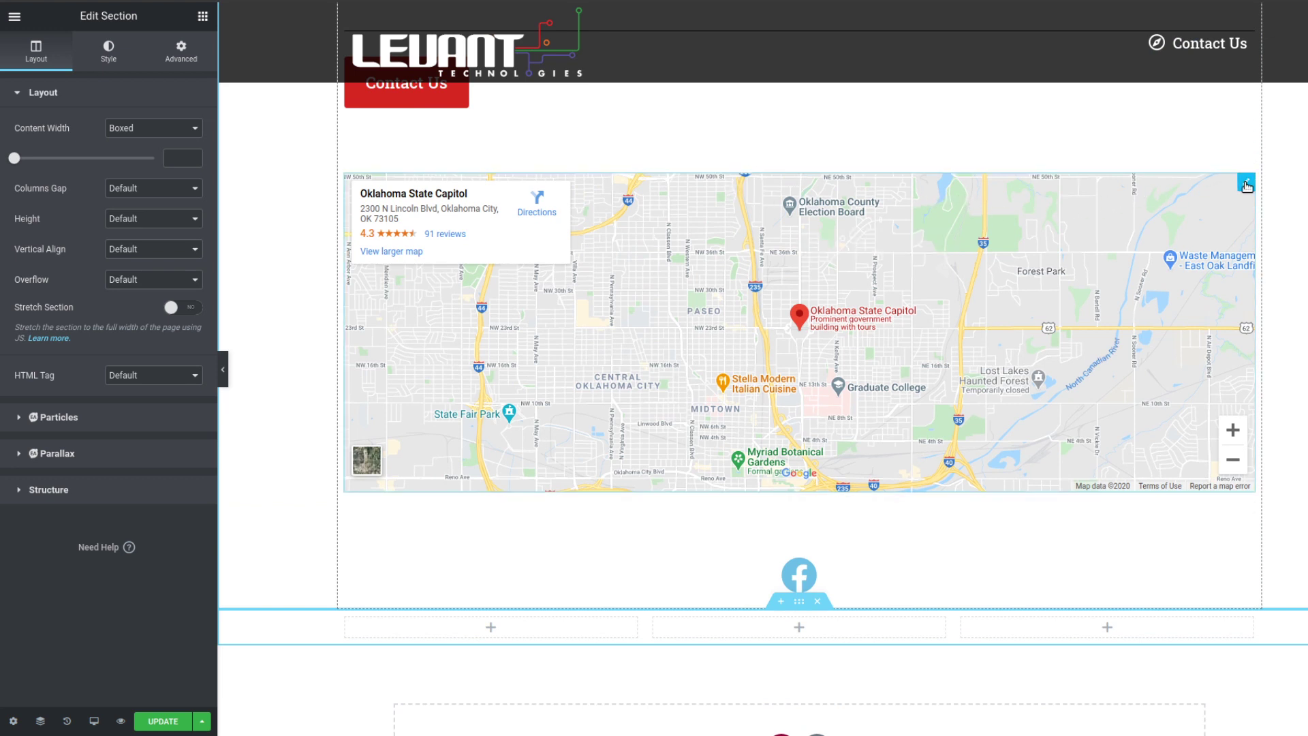
pyautogui.moveTo(1246, 182); pyautogui.dragTo(1110, 449)
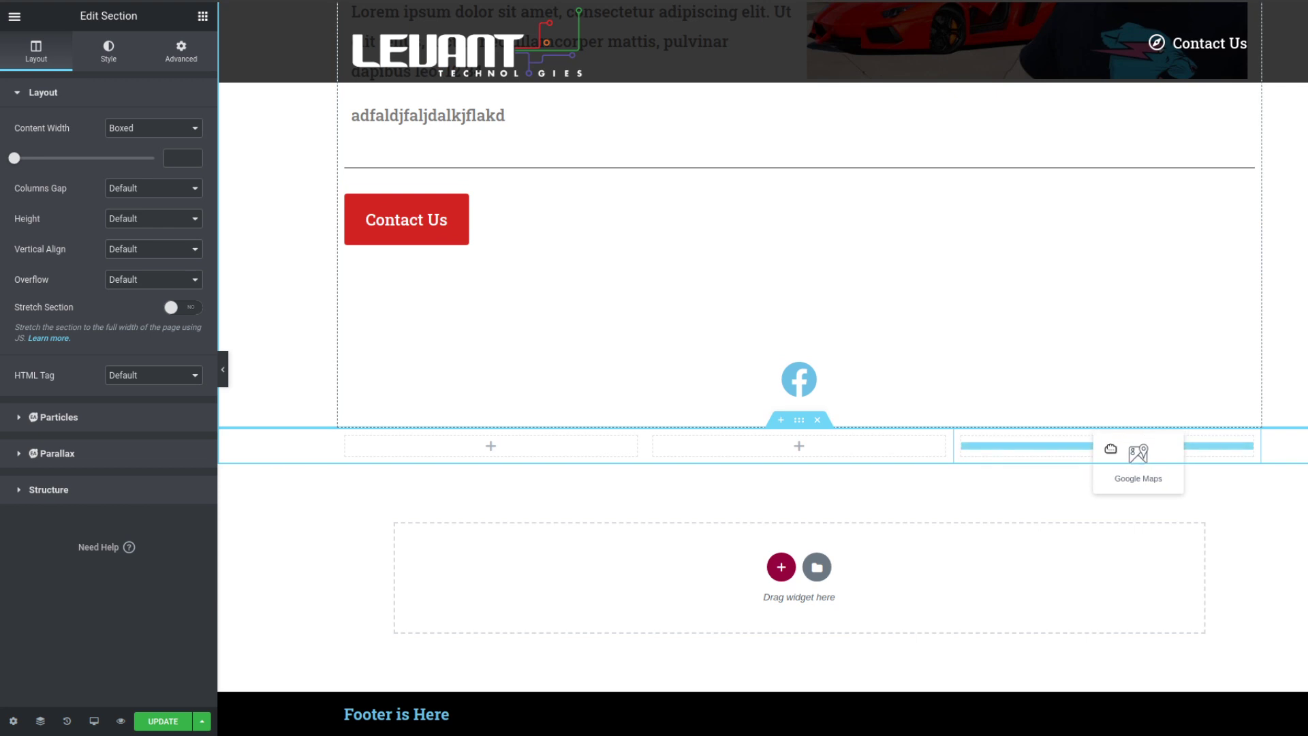
pyautogui.moveTo(1110, 449); pyautogui.dragTo(1124, 447)
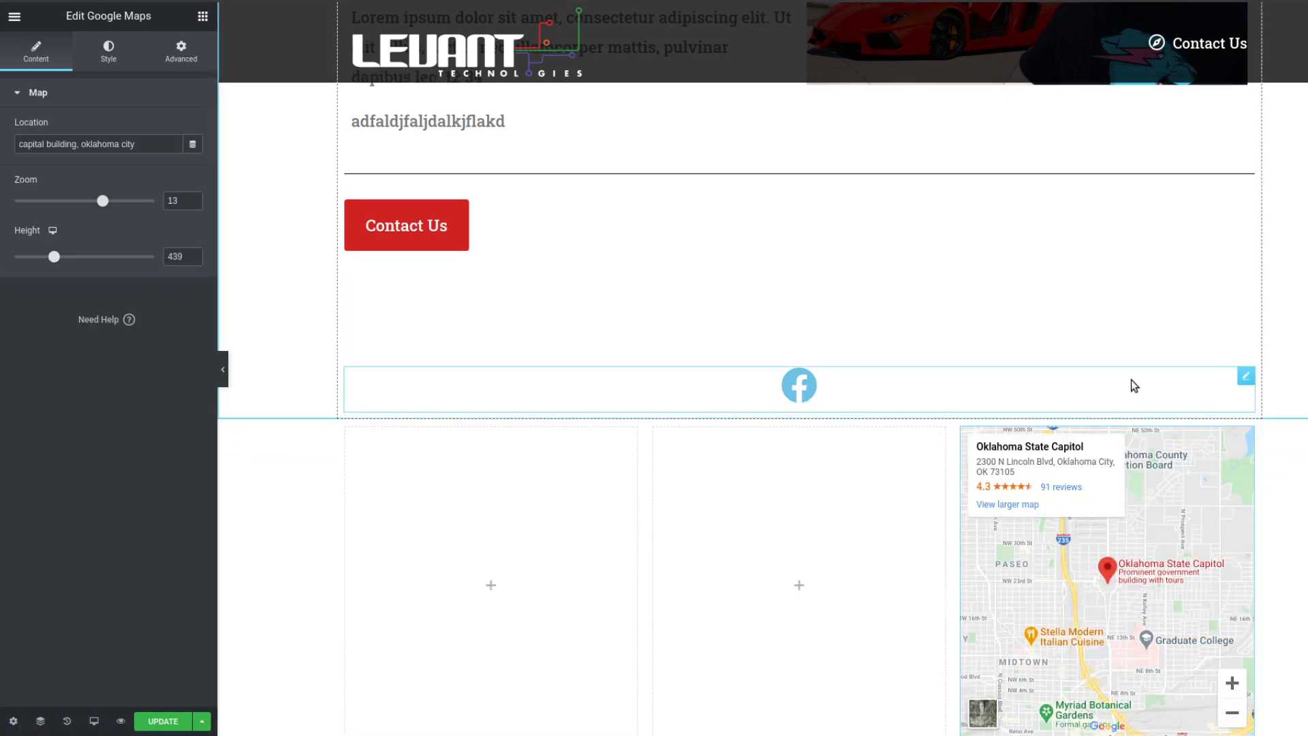
# Step: Move the Facebook icon into the three-column section's middle column and the Contact Us button into its left column
pyautogui.scroll(2, 1117, 370)
pyautogui.scroll(-3, 1113, 368)
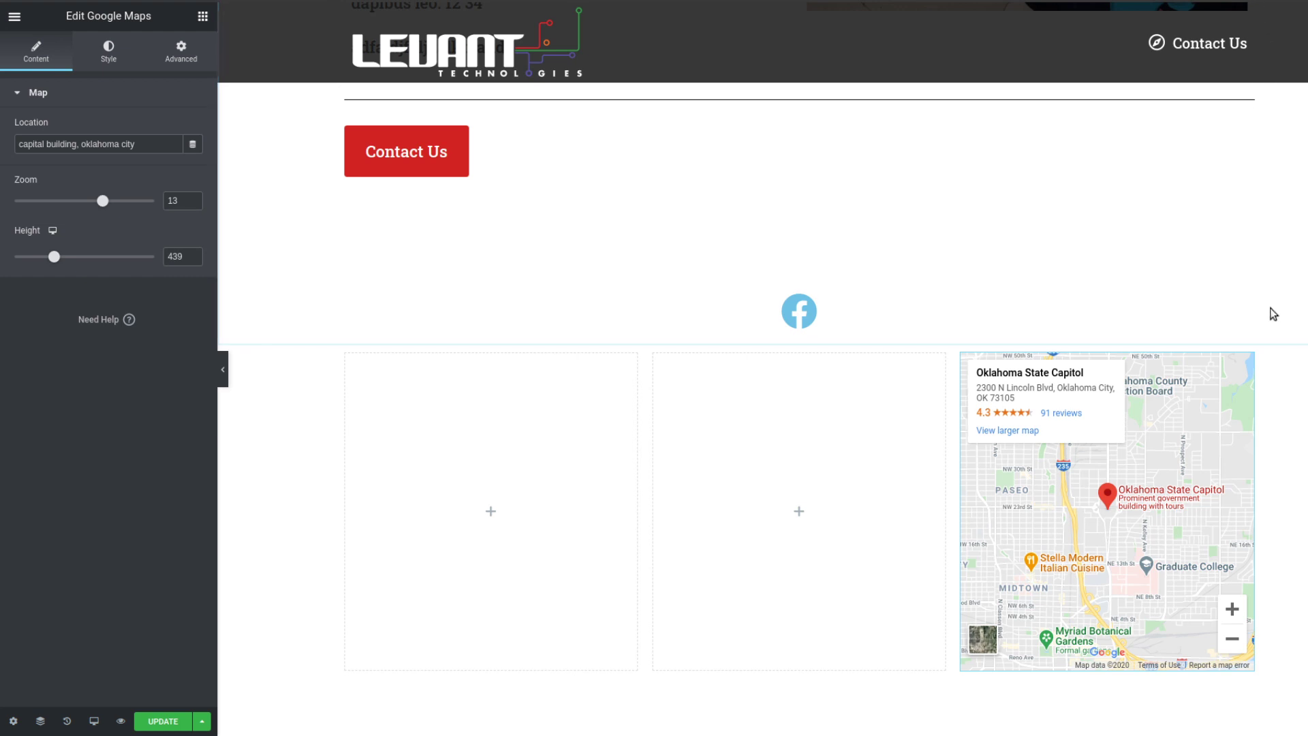
pyautogui.moveTo(1244, 303); pyautogui.dragTo(852, 460)
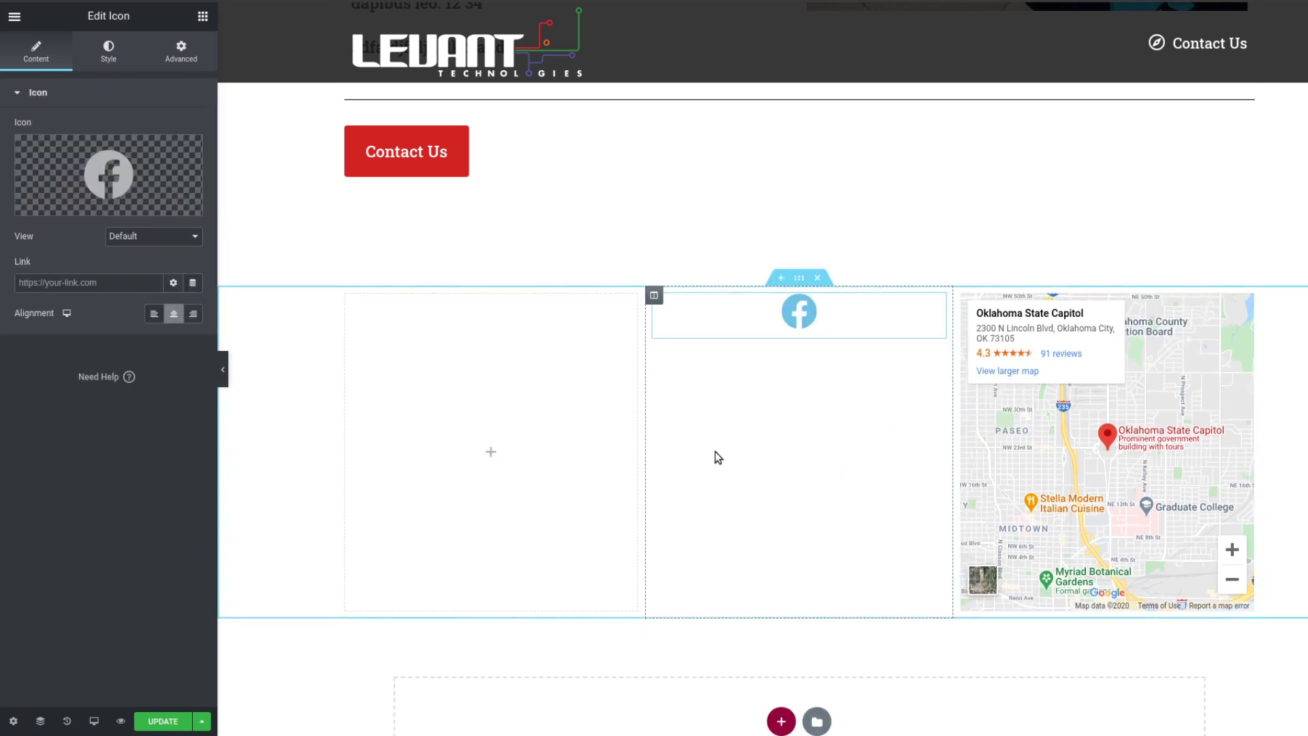
pyautogui.scroll(3, 860, 409)
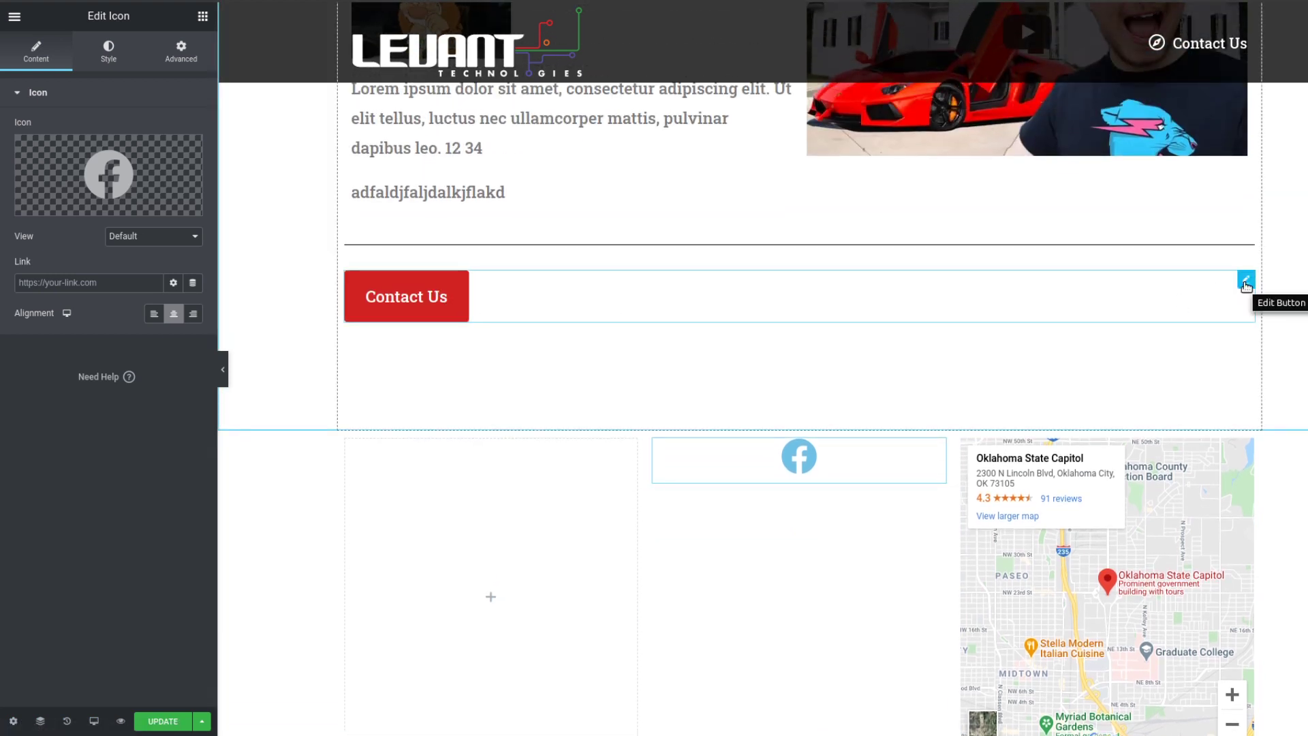
pyautogui.moveTo(1247, 285); pyautogui.dragTo(505, 530)
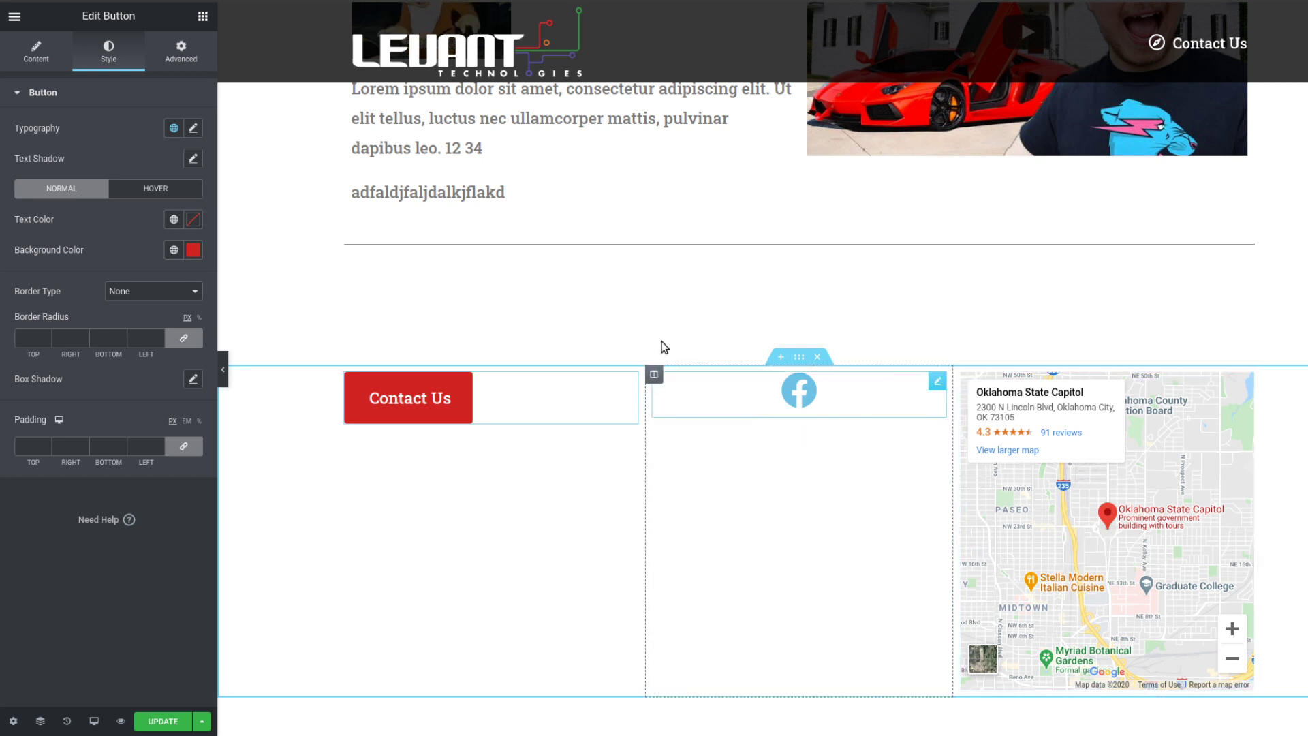
# Step: Delete the two empty spacers between the divider and the three-column section
pyautogui.rightClick(1246, 279)
pyautogui.click(1276, 486)
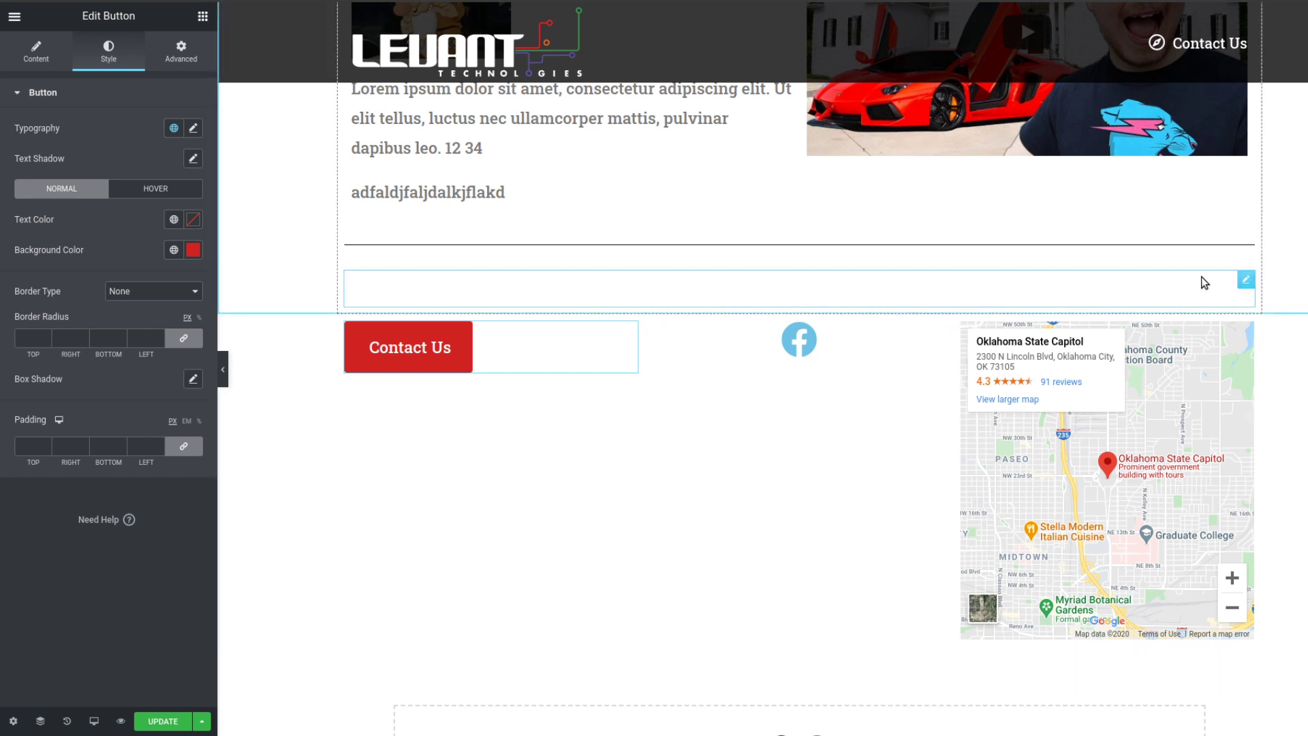
pyautogui.rightClick(1245, 279)
pyautogui.click(1276, 485)
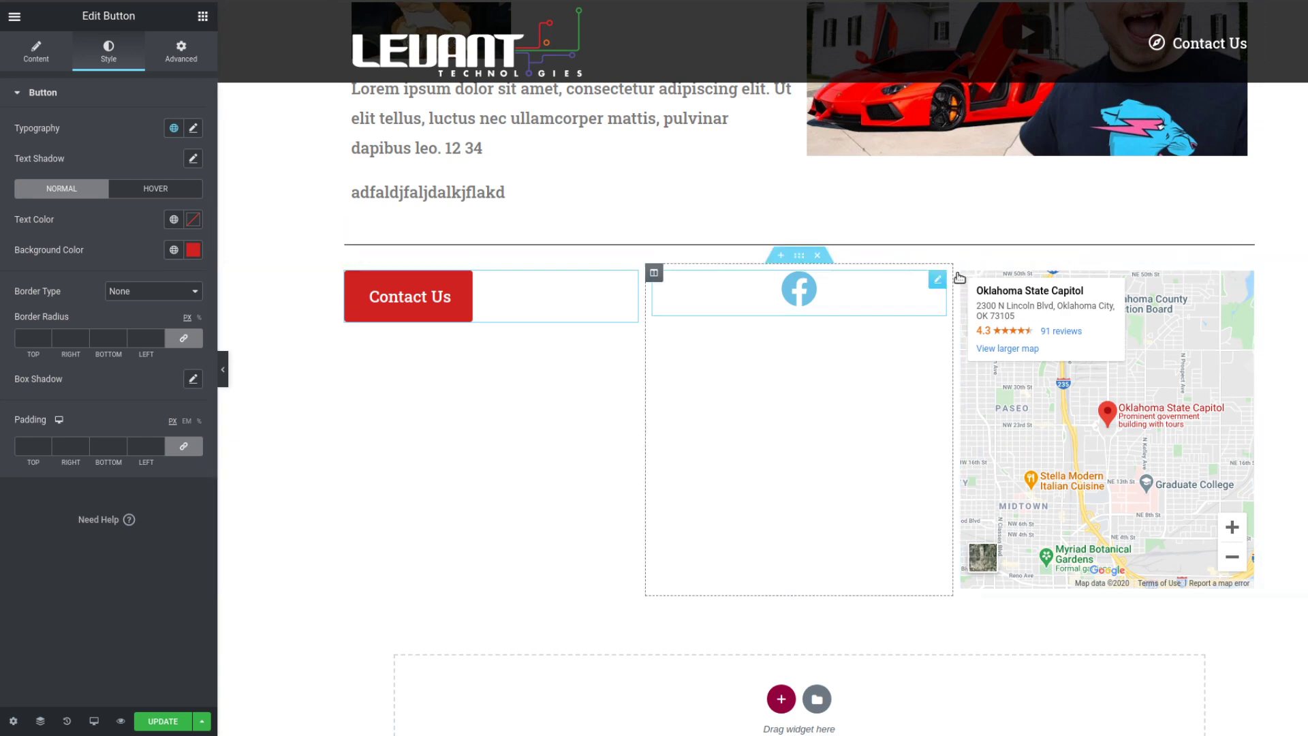
pyautogui.scroll(3, 767, 359)
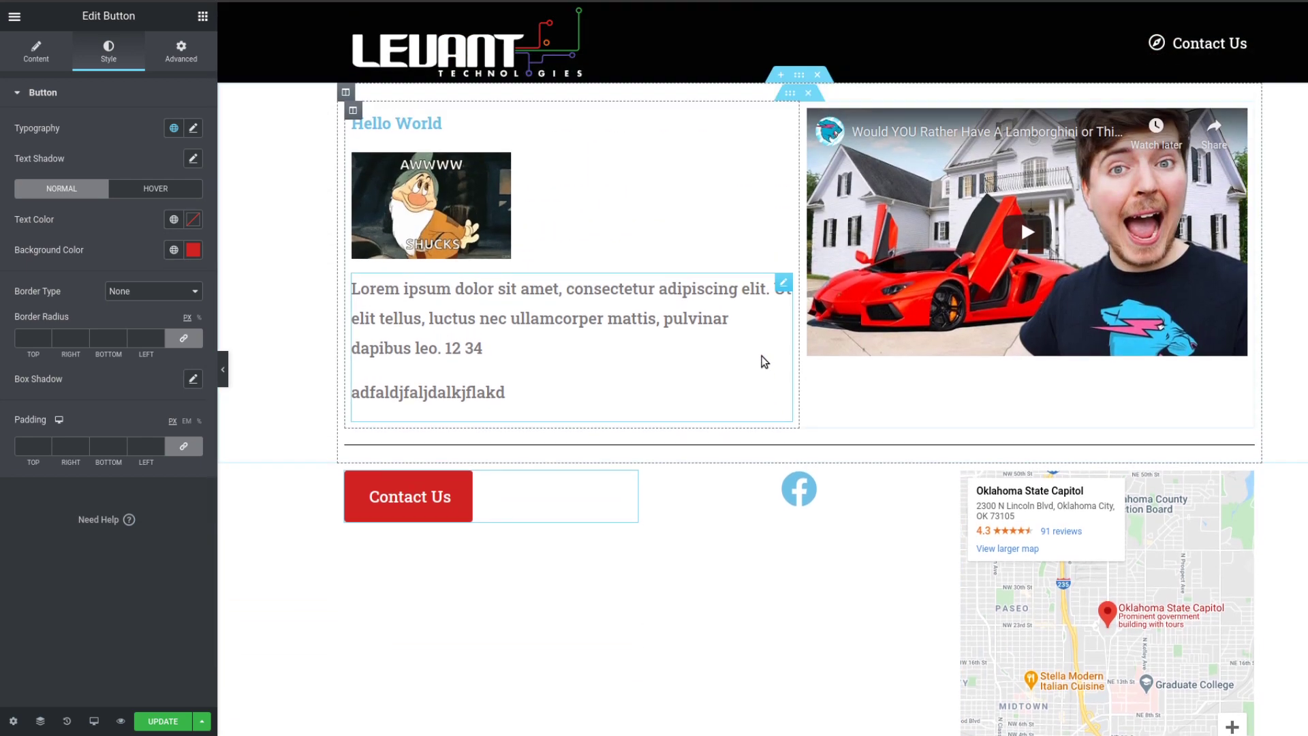
# Step: Add a text editor widget below the Facebook icon in the middle column and center its text
pyautogui.scroll(-4, 764, 362)
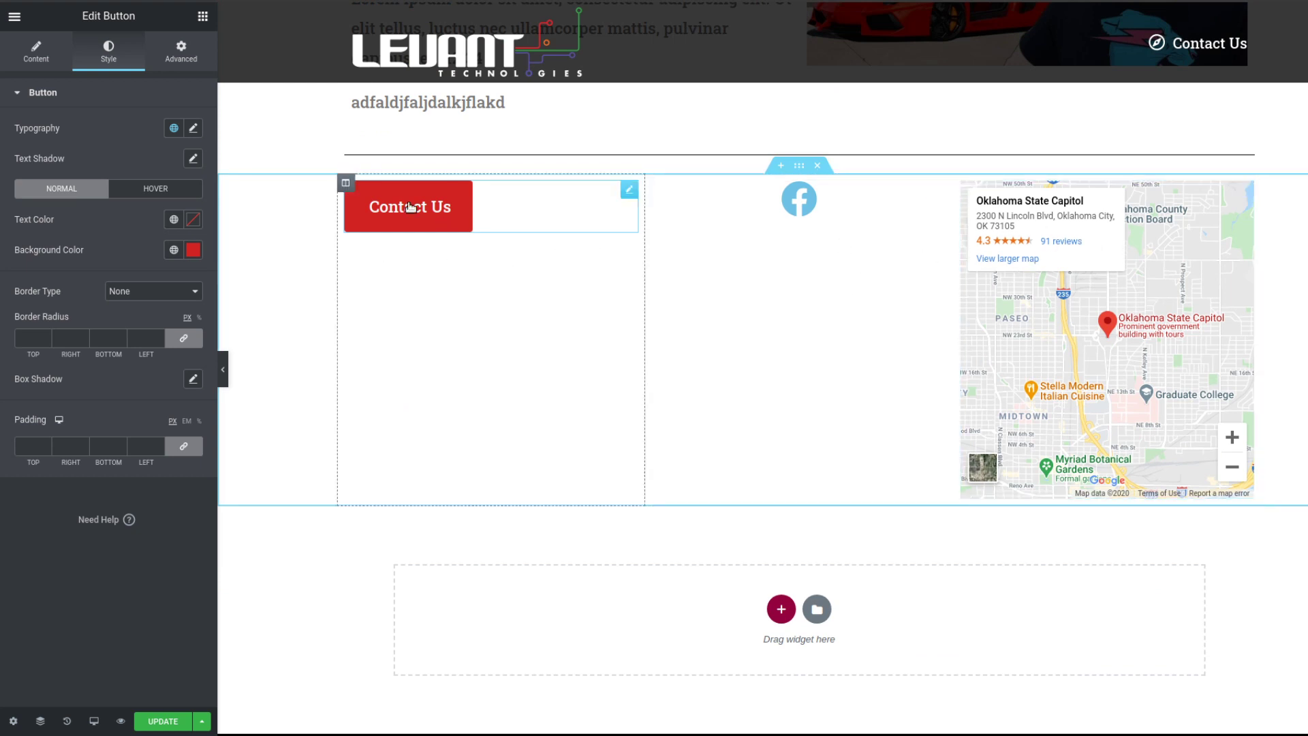
pyautogui.click(203, 17)
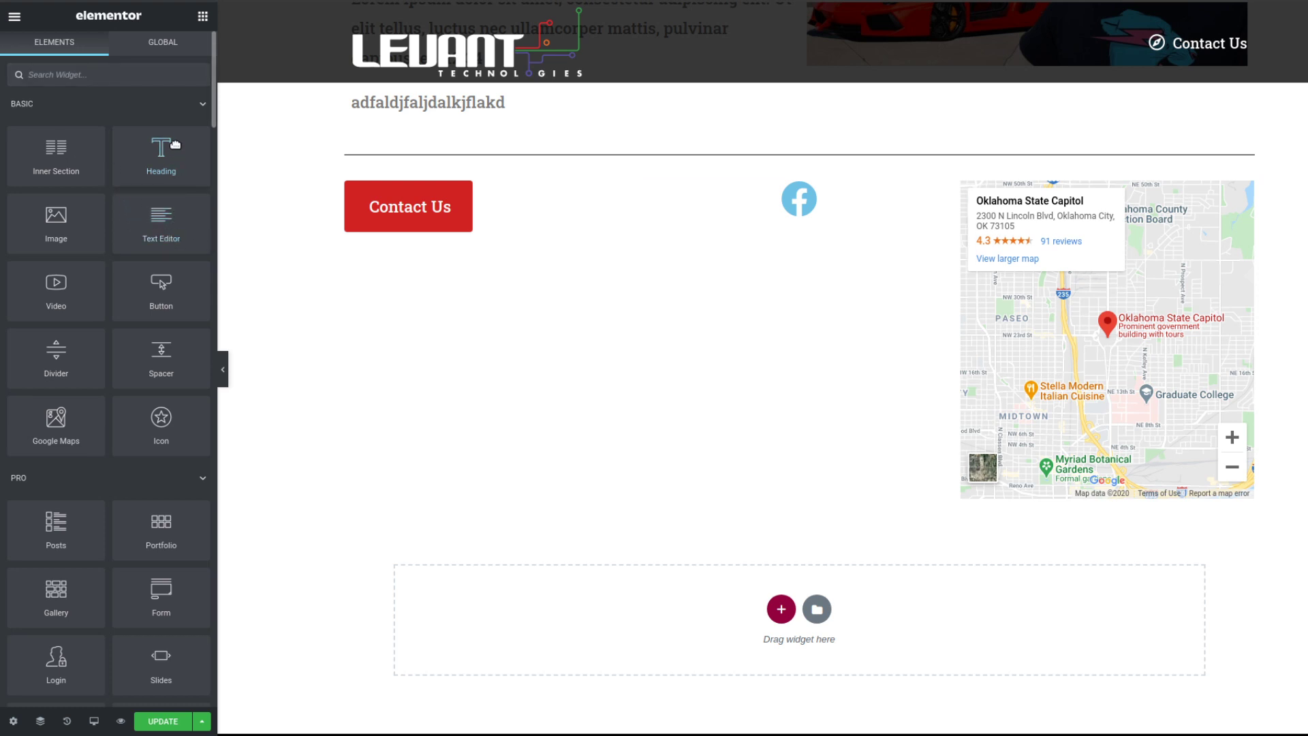
pyautogui.moveTo(164, 234); pyautogui.dragTo(806, 218)
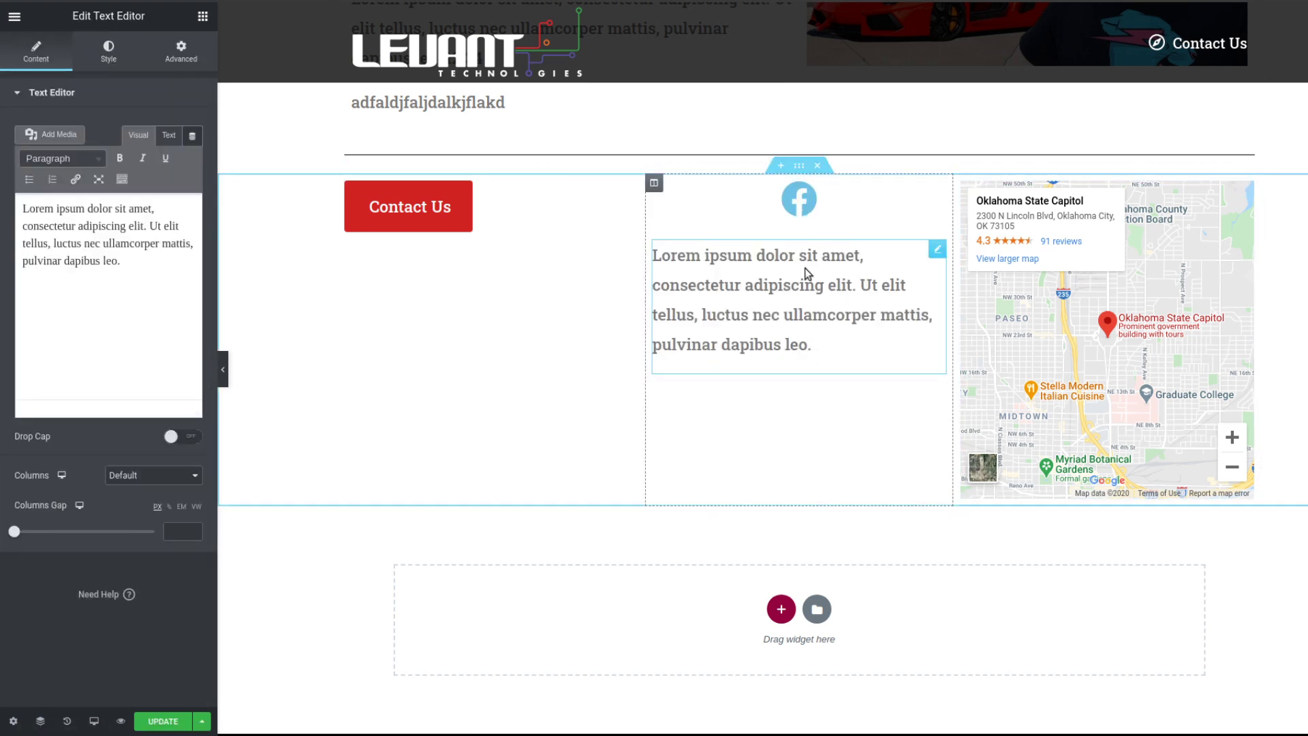
pyautogui.tripleClick(120, 243)
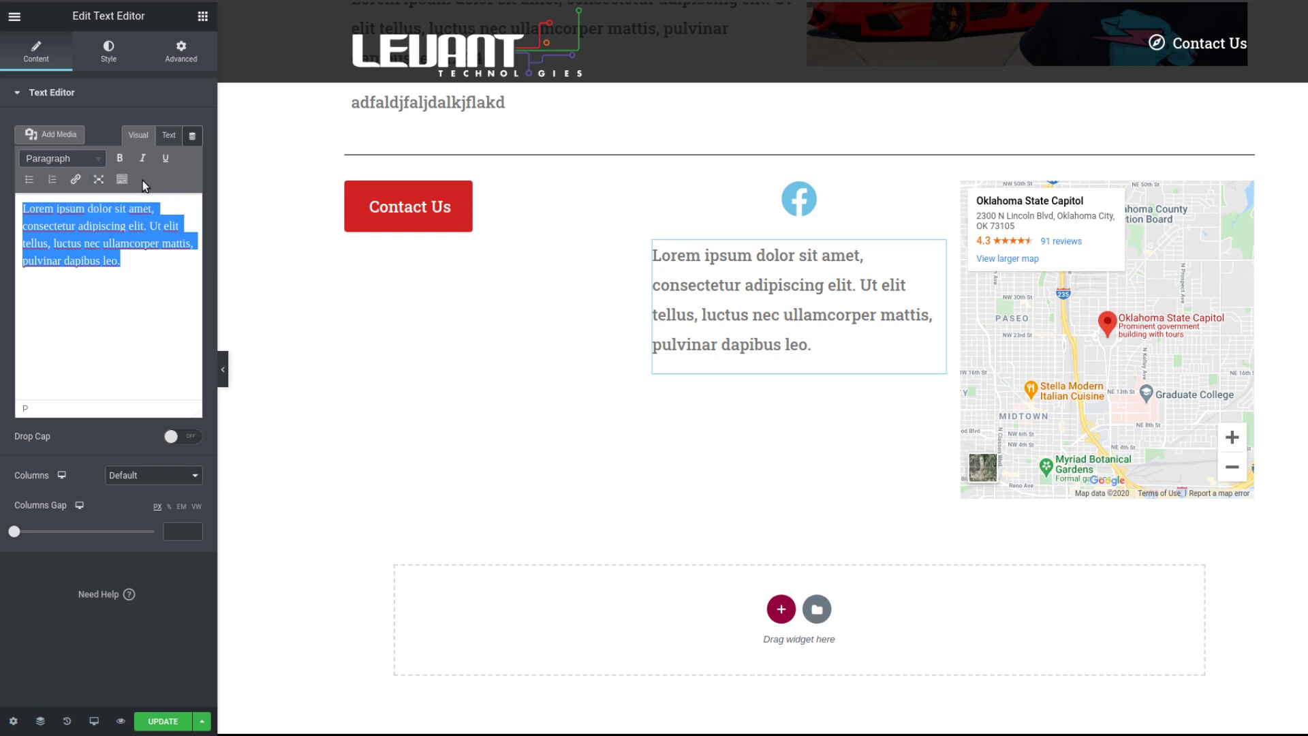
pyautogui.click(105, 53)
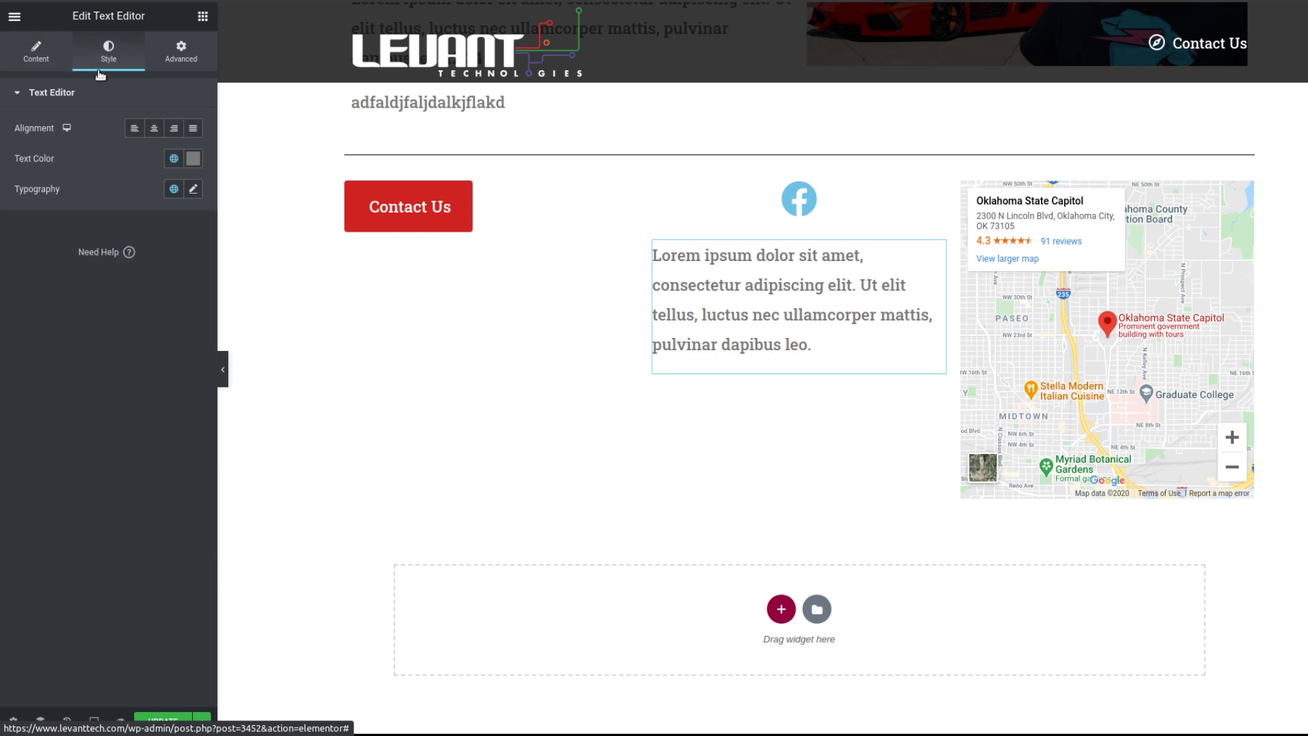
pyautogui.click(60, 63)
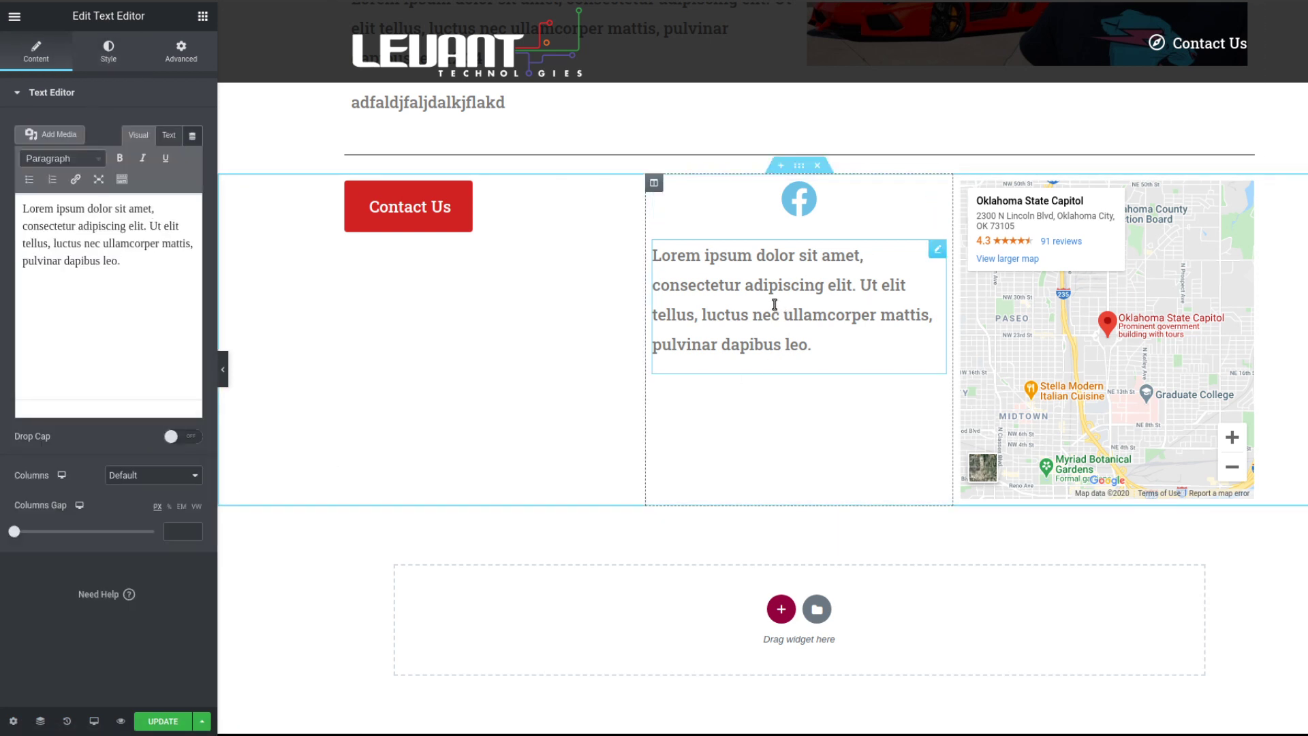
pyautogui.click(107, 53)
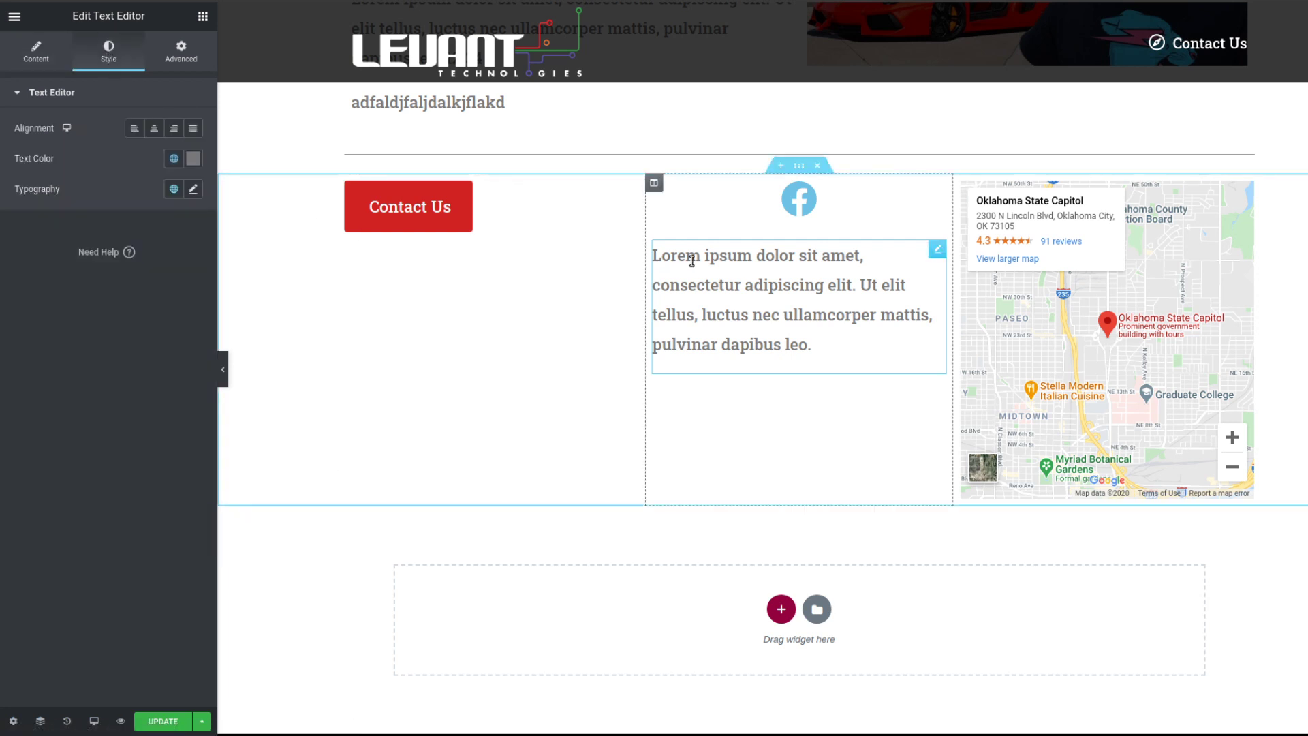
pyautogui.click(155, 129)
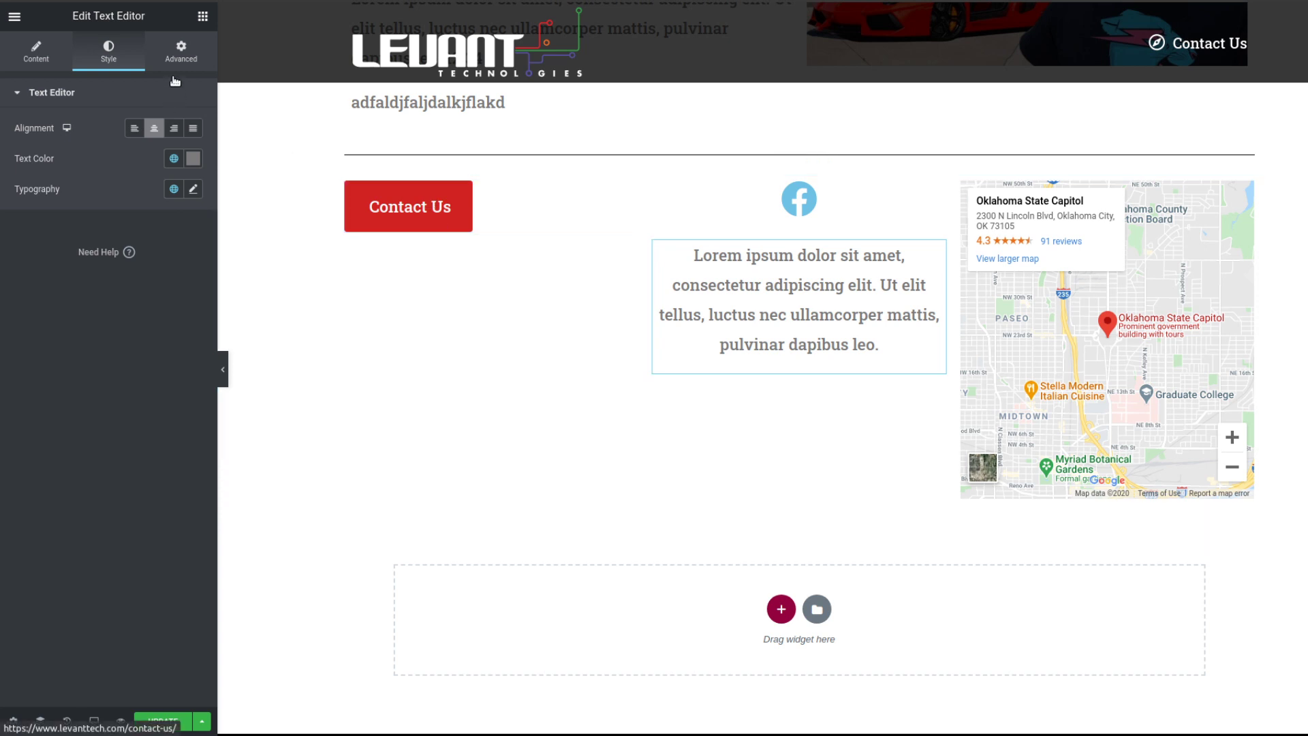
# Step: Replace the Contact Us button in the three-column section's left column with a Form widget
pyautogui.click(202, 16)
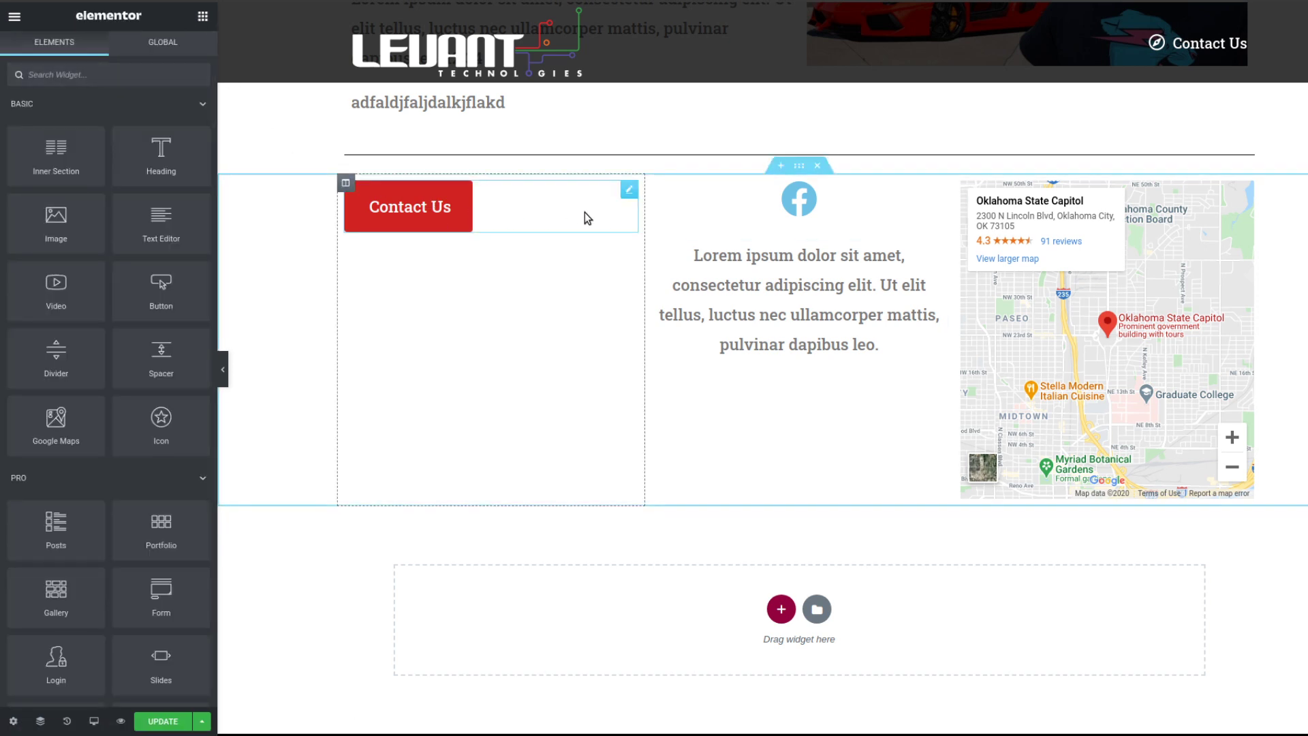
pyautogui.rightClick(630, 195)
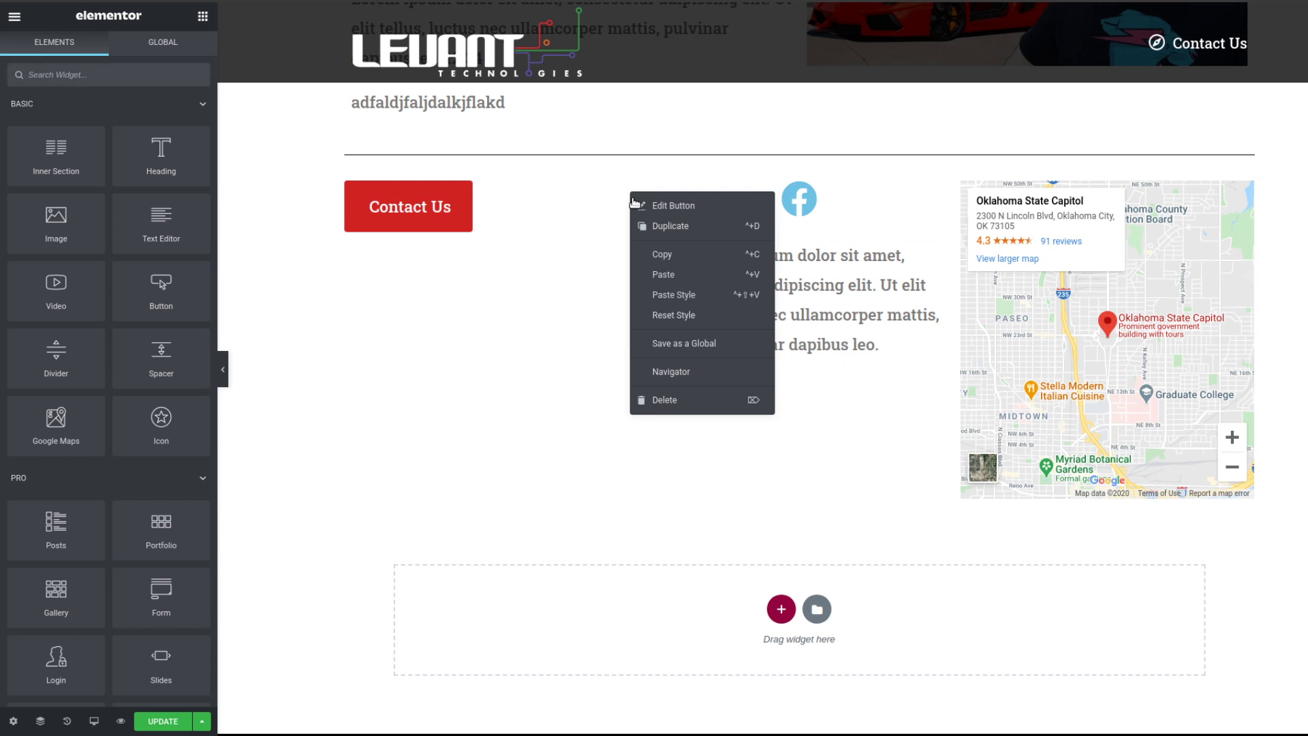
pyautogui.click(677, 403)
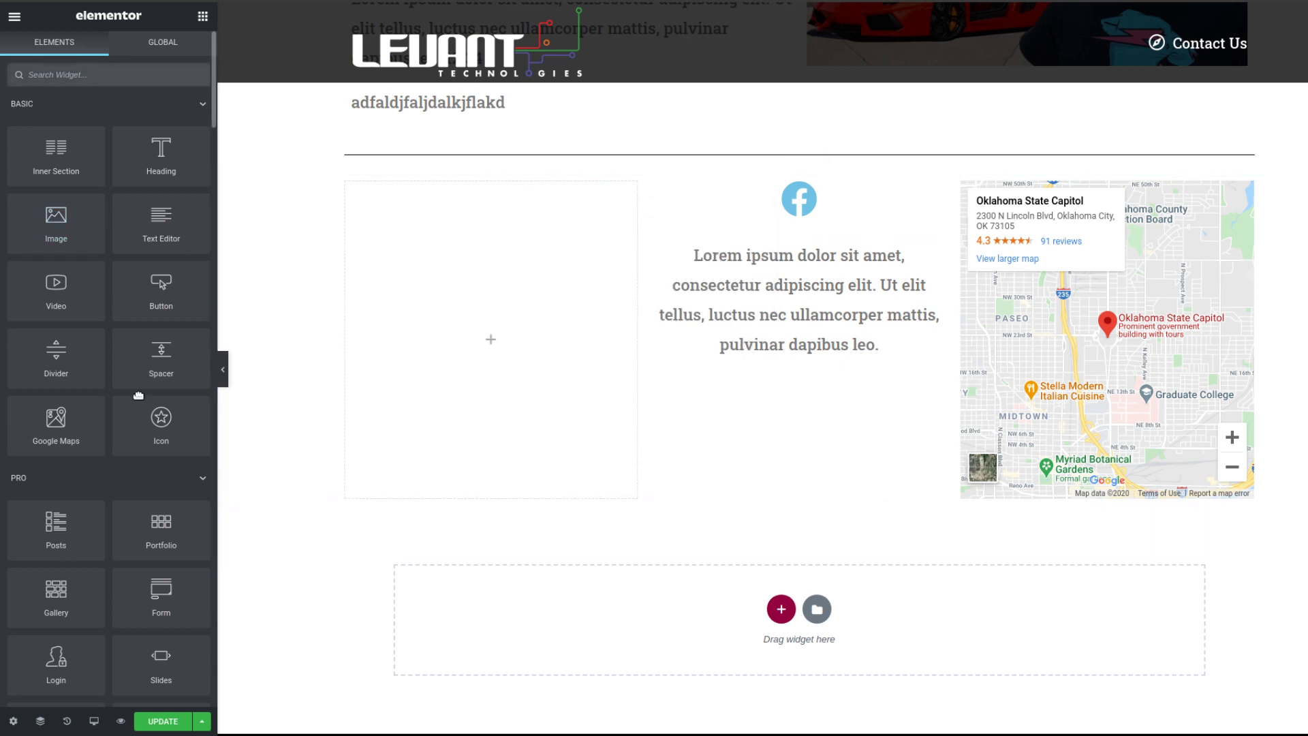
pyautogui.scroll(-1, 139, 402)
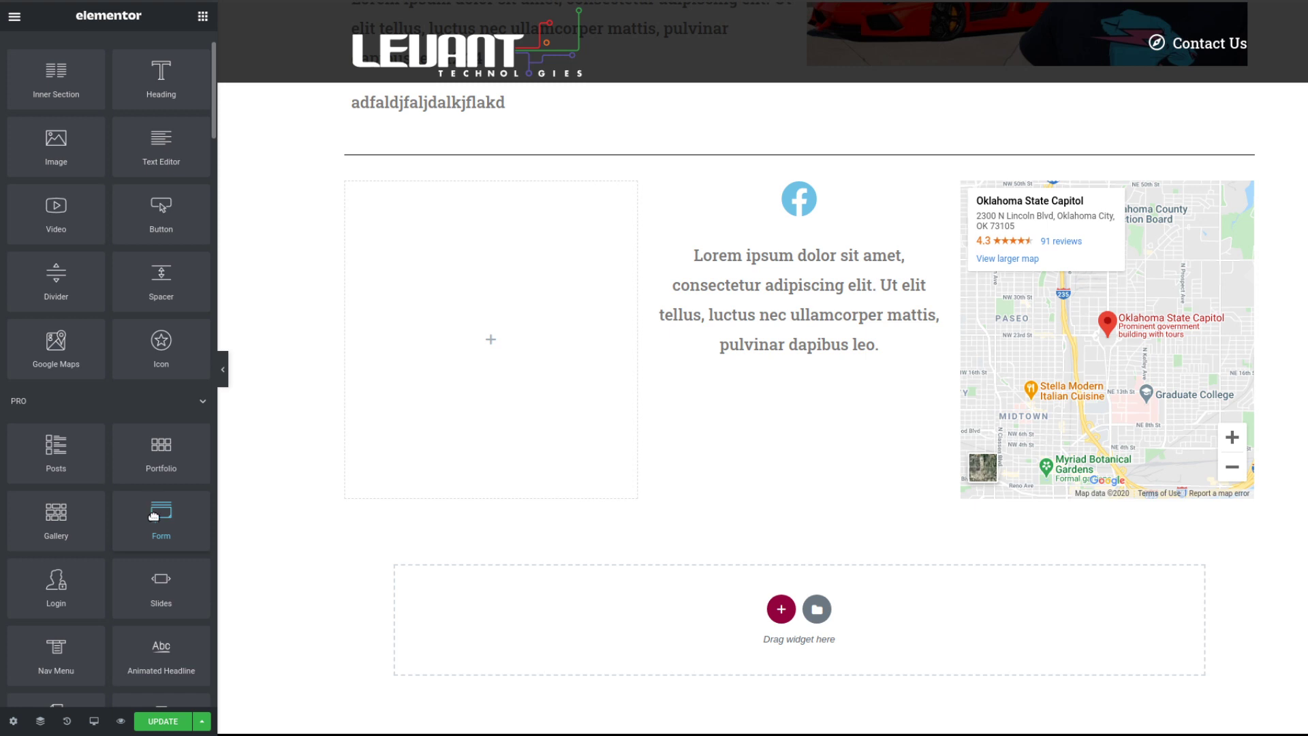
pyautogui.scroll(-1, 161, 443)
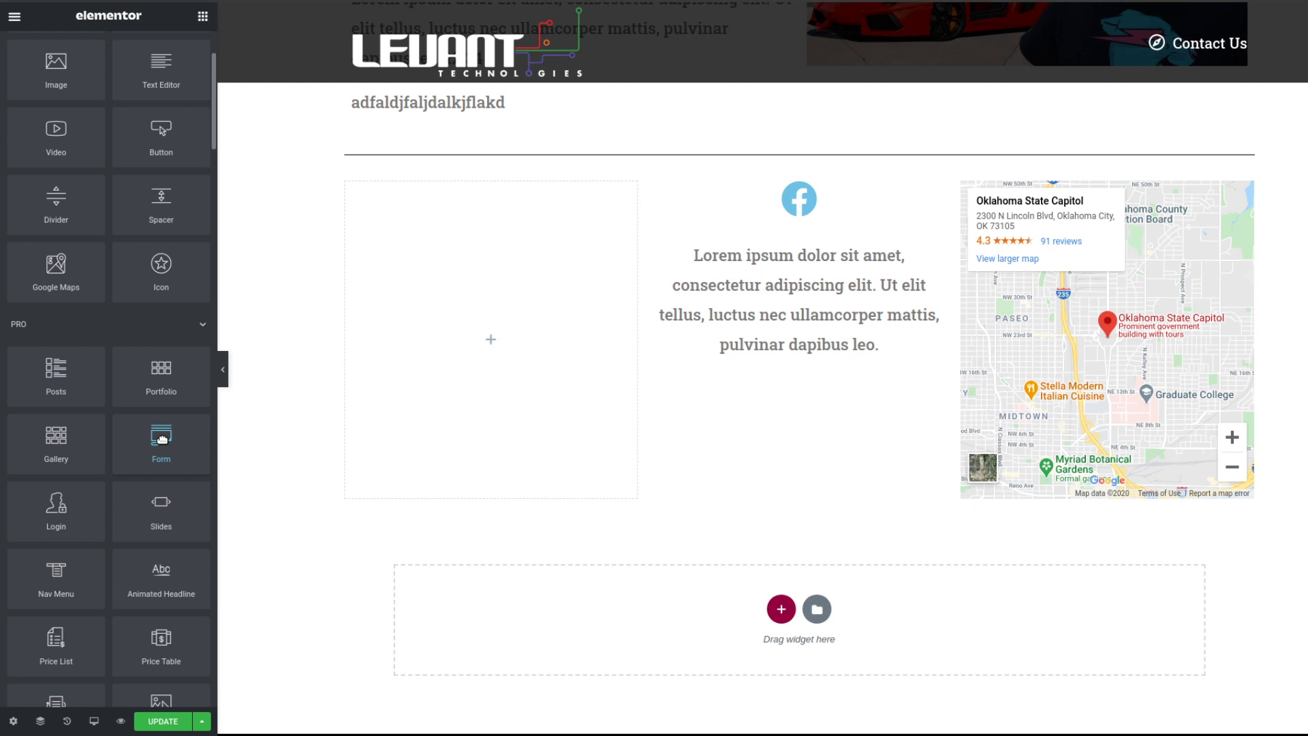
pyautogui.moveTo(161, 439); pyautogui.dragTo(450, 363)
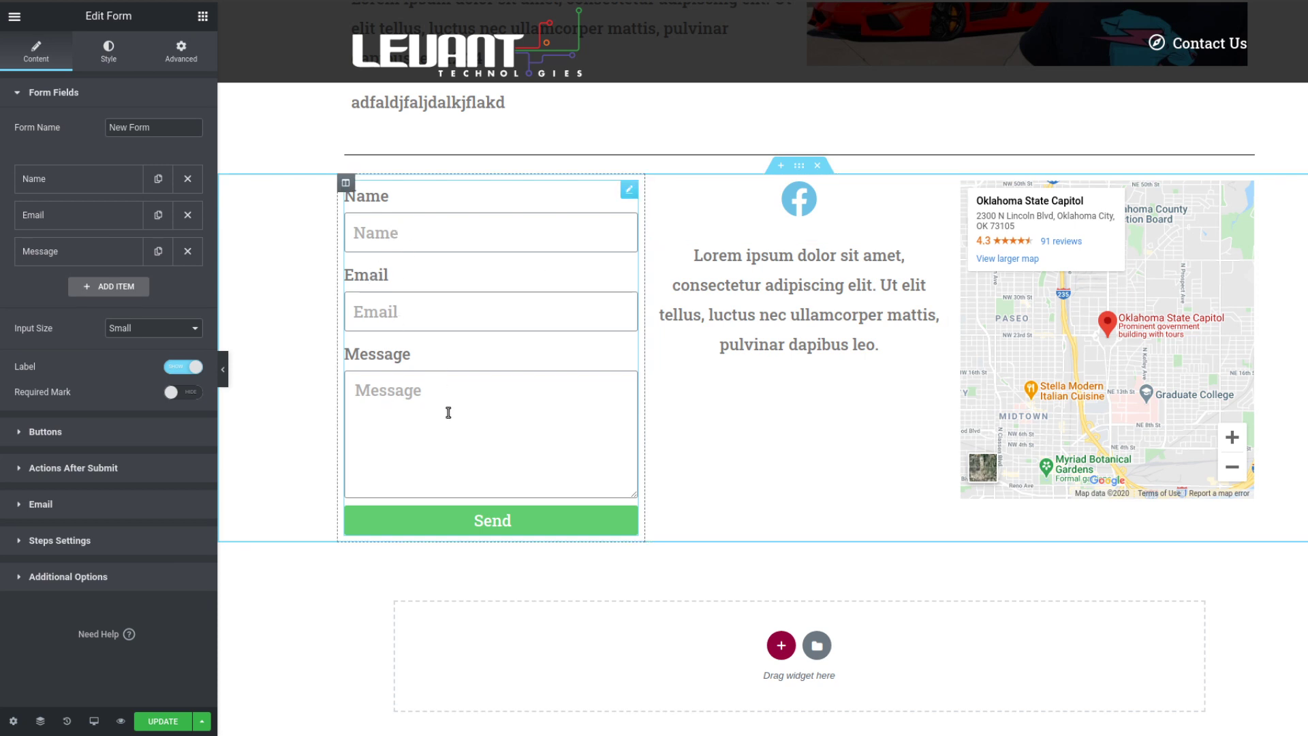
# Step: Name the form Contact Form and make its Name field required
pyautogui.tripleClick(126, 126)
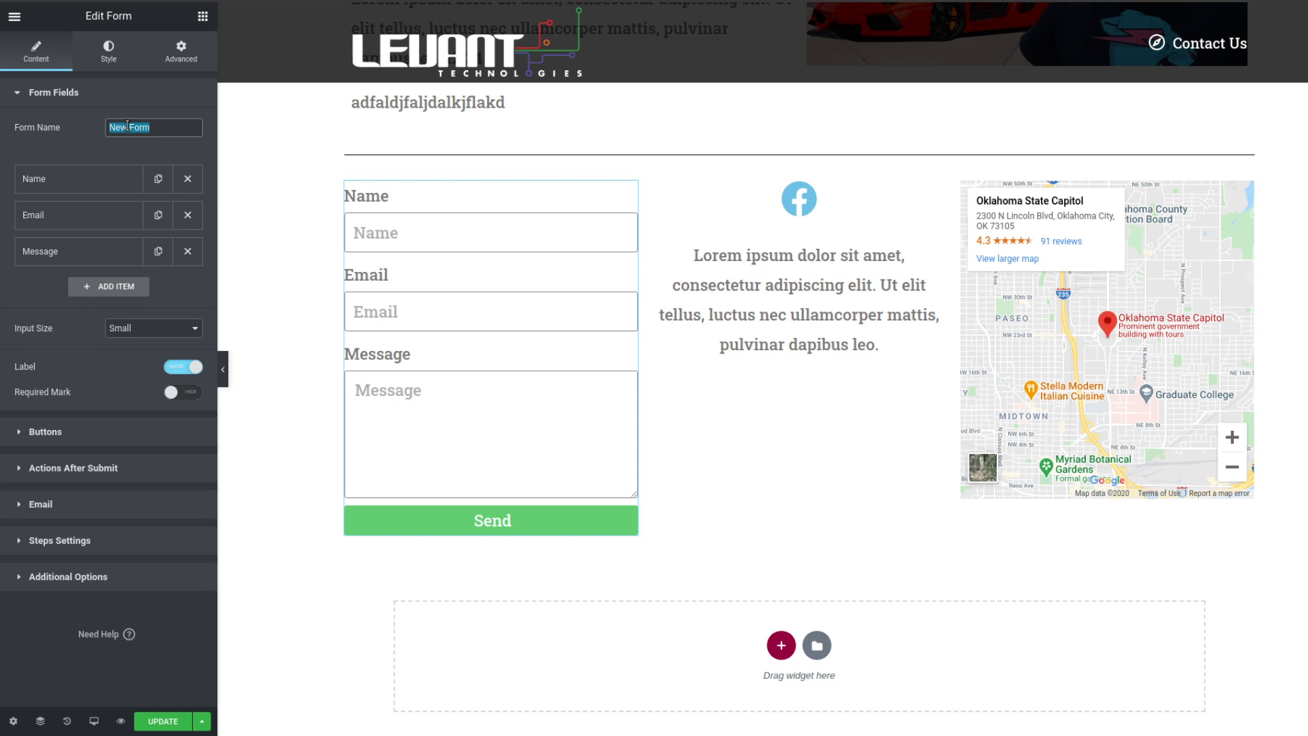
pyautogui.write('Contact')
pyautogui.click(74, 184)
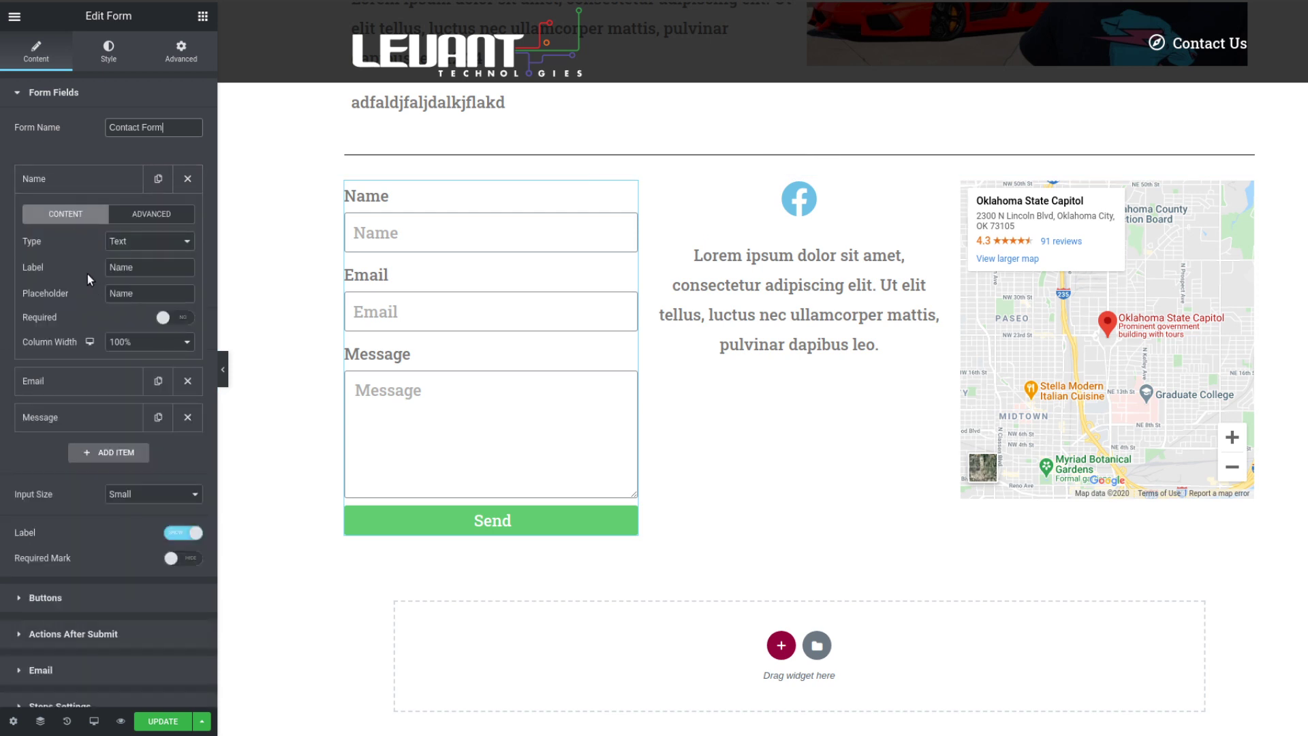
pyautogui.click(84, 191)
pyautogui.click(82, 183)
pyautogui.click(177, 321)
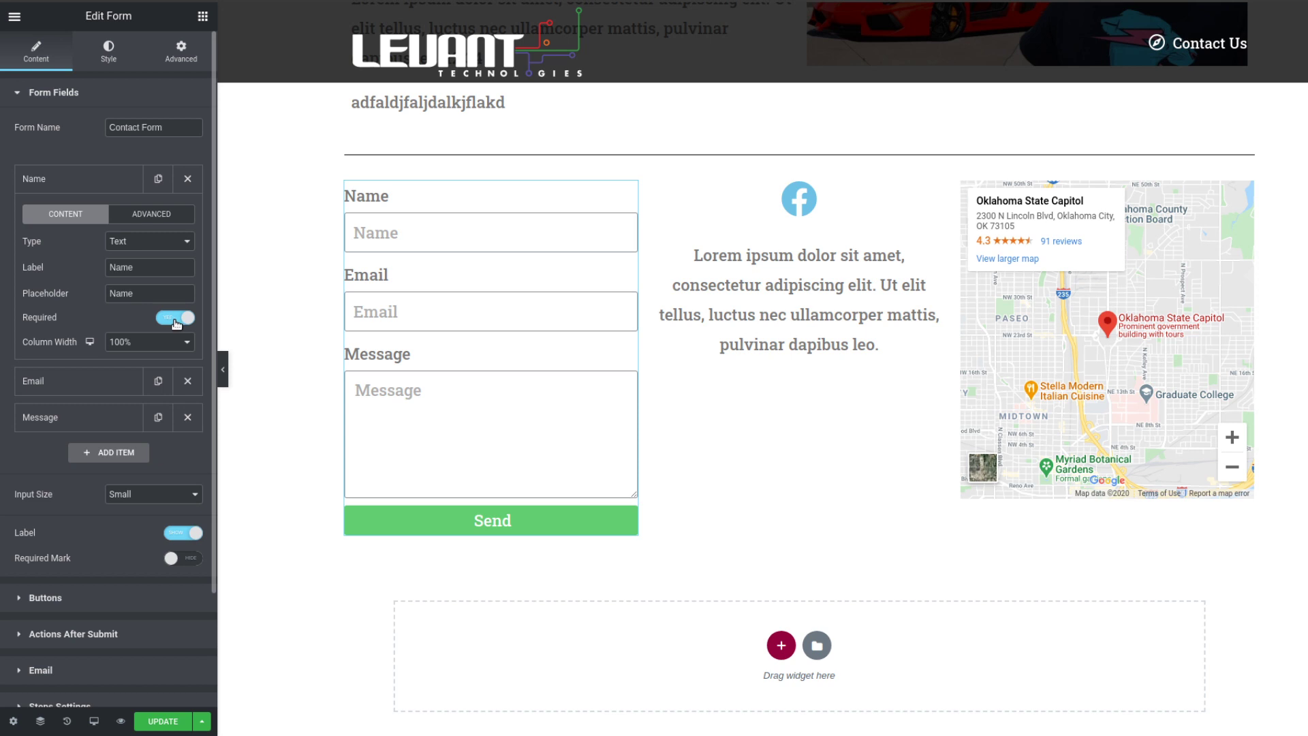
pyautogui.click(95, 188)
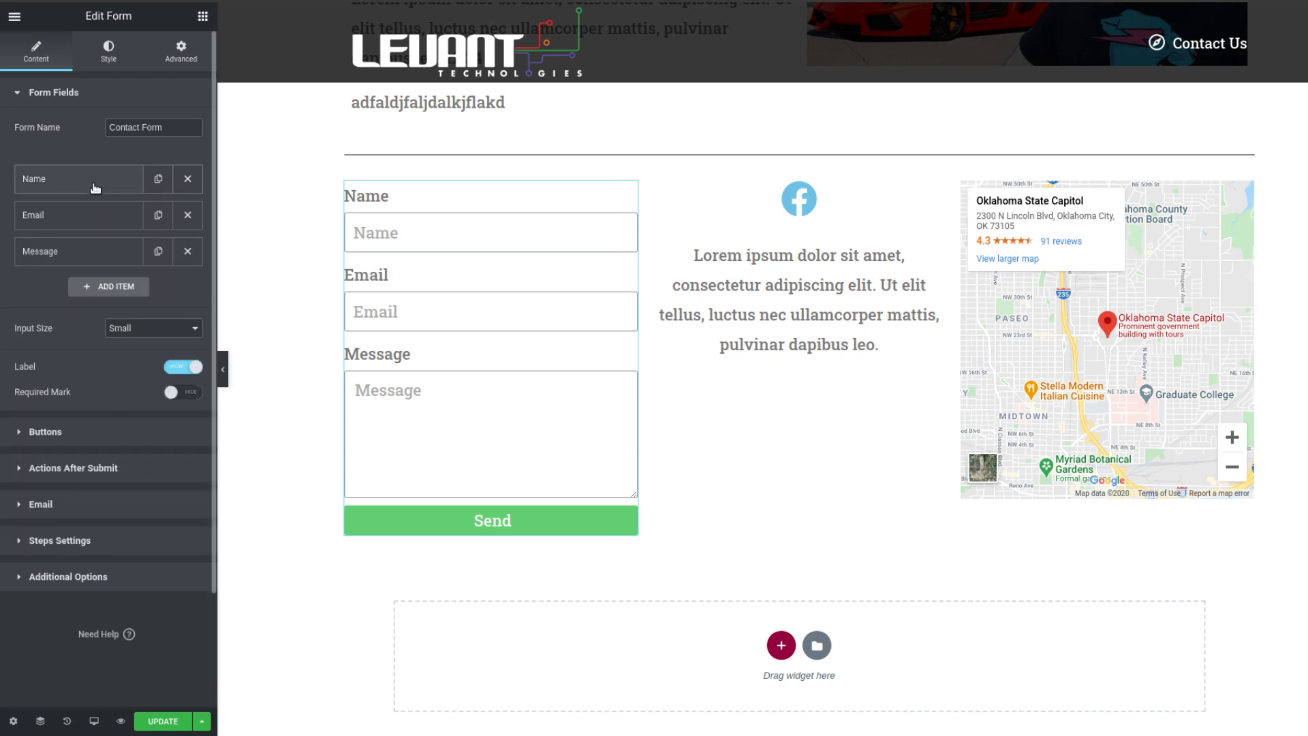
# Step: Check the form's Email field settings and turn on the required mark for the form
pyautogui.click(96, 219)
pyautogui.click(84, 225)
pyautogui.click(186, 394)
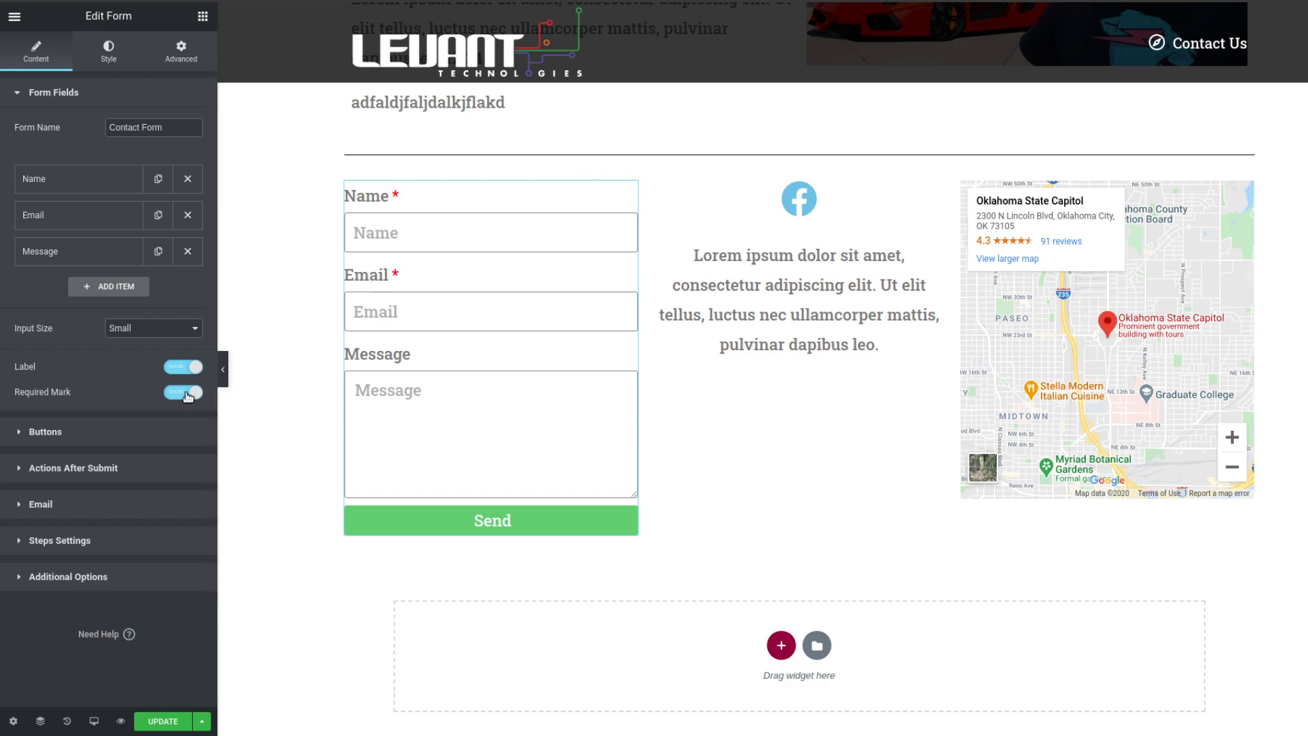
pyautogui.scroll(5, 580, 422)
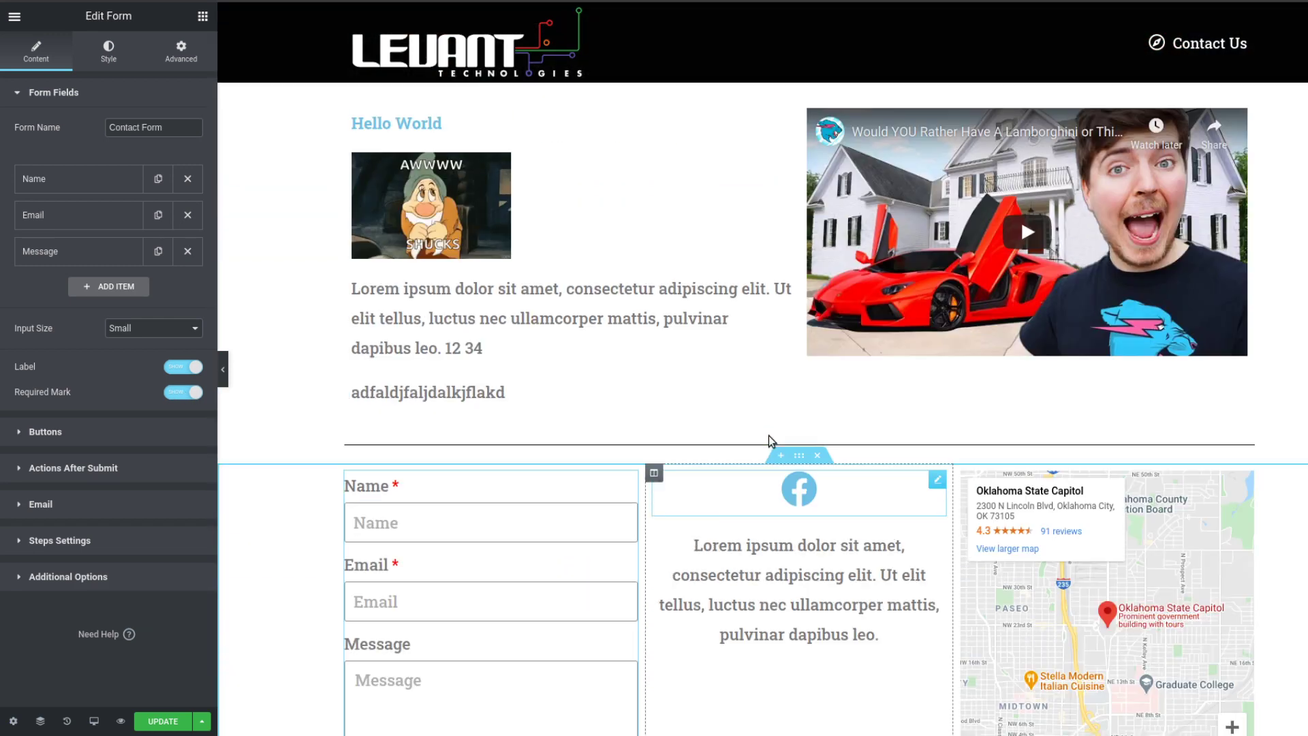
pyautogui.scroll(-5, 775, 436)
pyautogui.scroll(5, 775, 436)
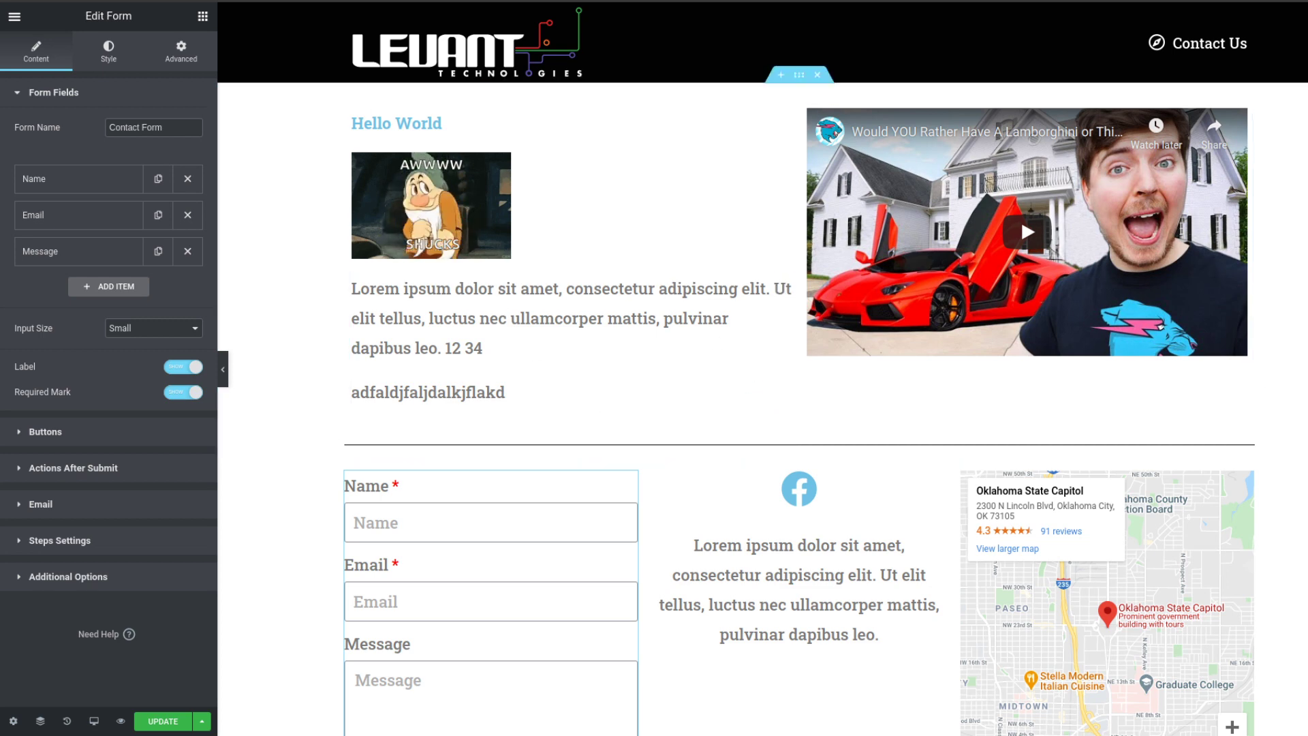
pyautogui.scroll(-5, 765, 411)
pyautogui.scroll(5, 765, 412)
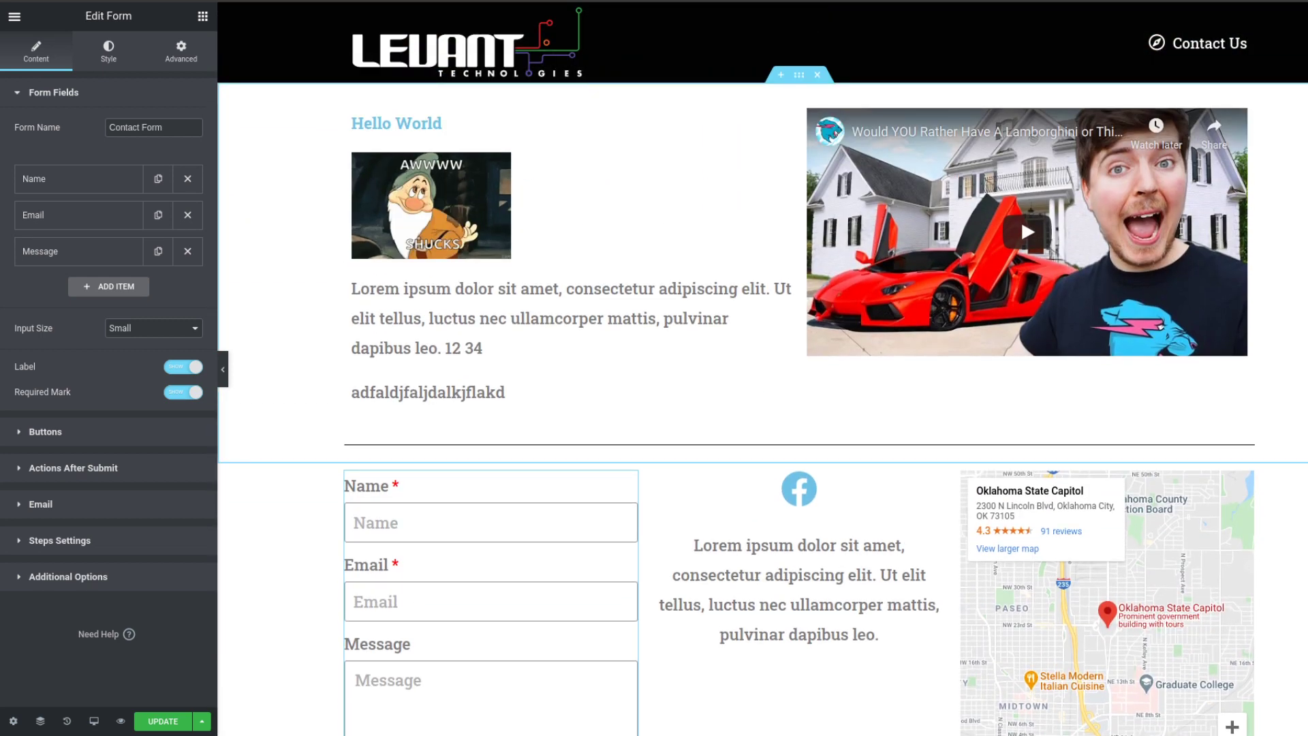